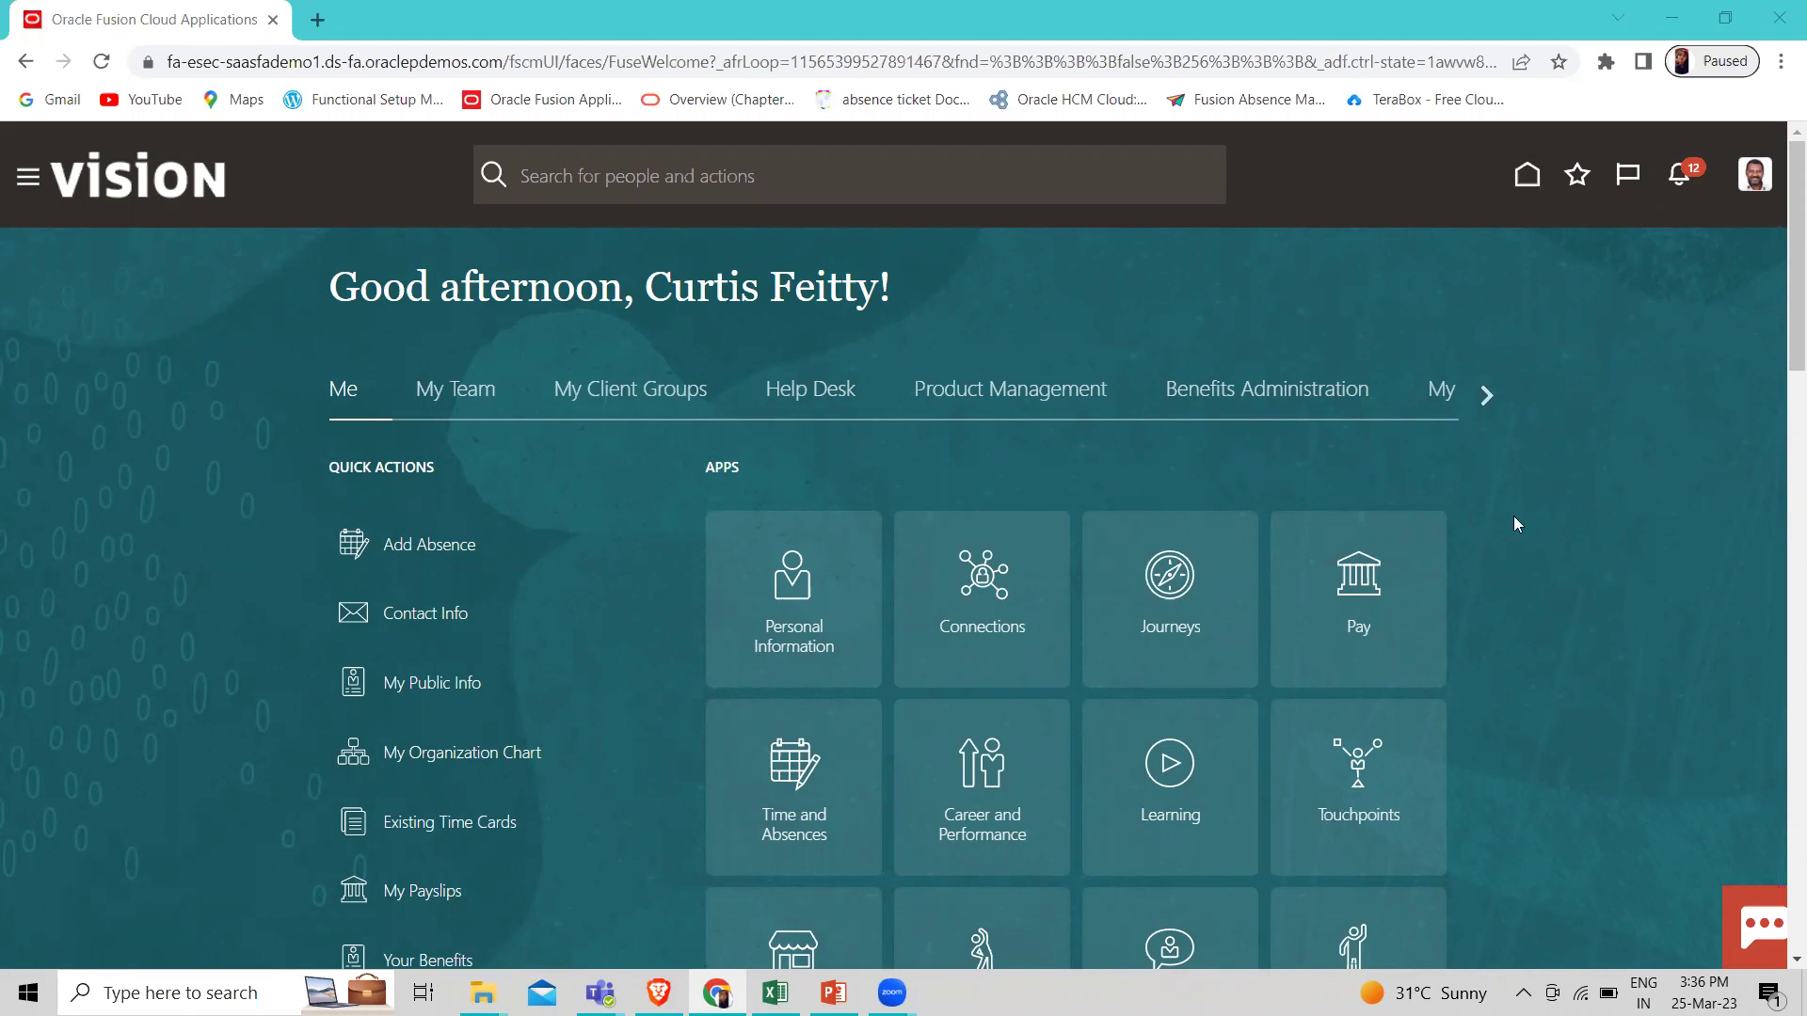
Open the Questions page from the Talent quick actions under My Client Groups
{"action": "left_click", "coordinate": [686, 394]}
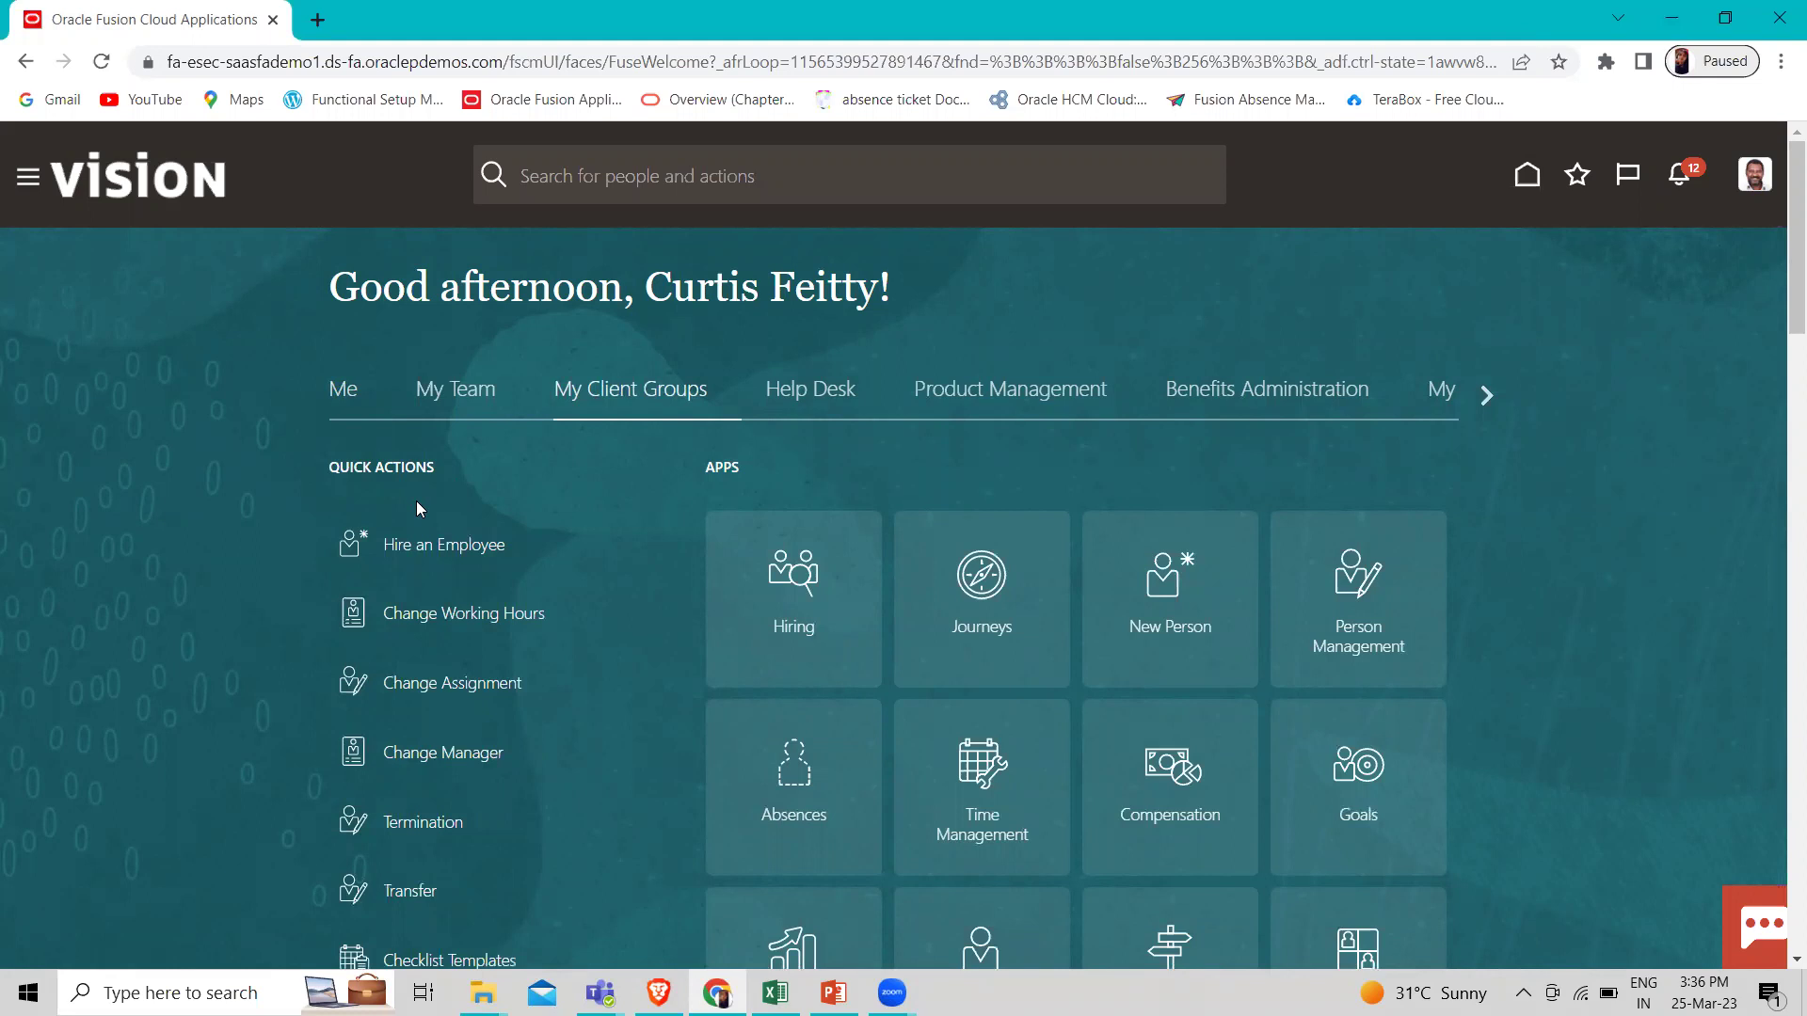
{"action": "scroll", "coordinate": [420, 509], "scroll_direction": "down", "scroll_amount": 3}
{"action": "scroll", "coordinate": [417, 509], "scroll_direction": "down", "scroll_amount": 7}
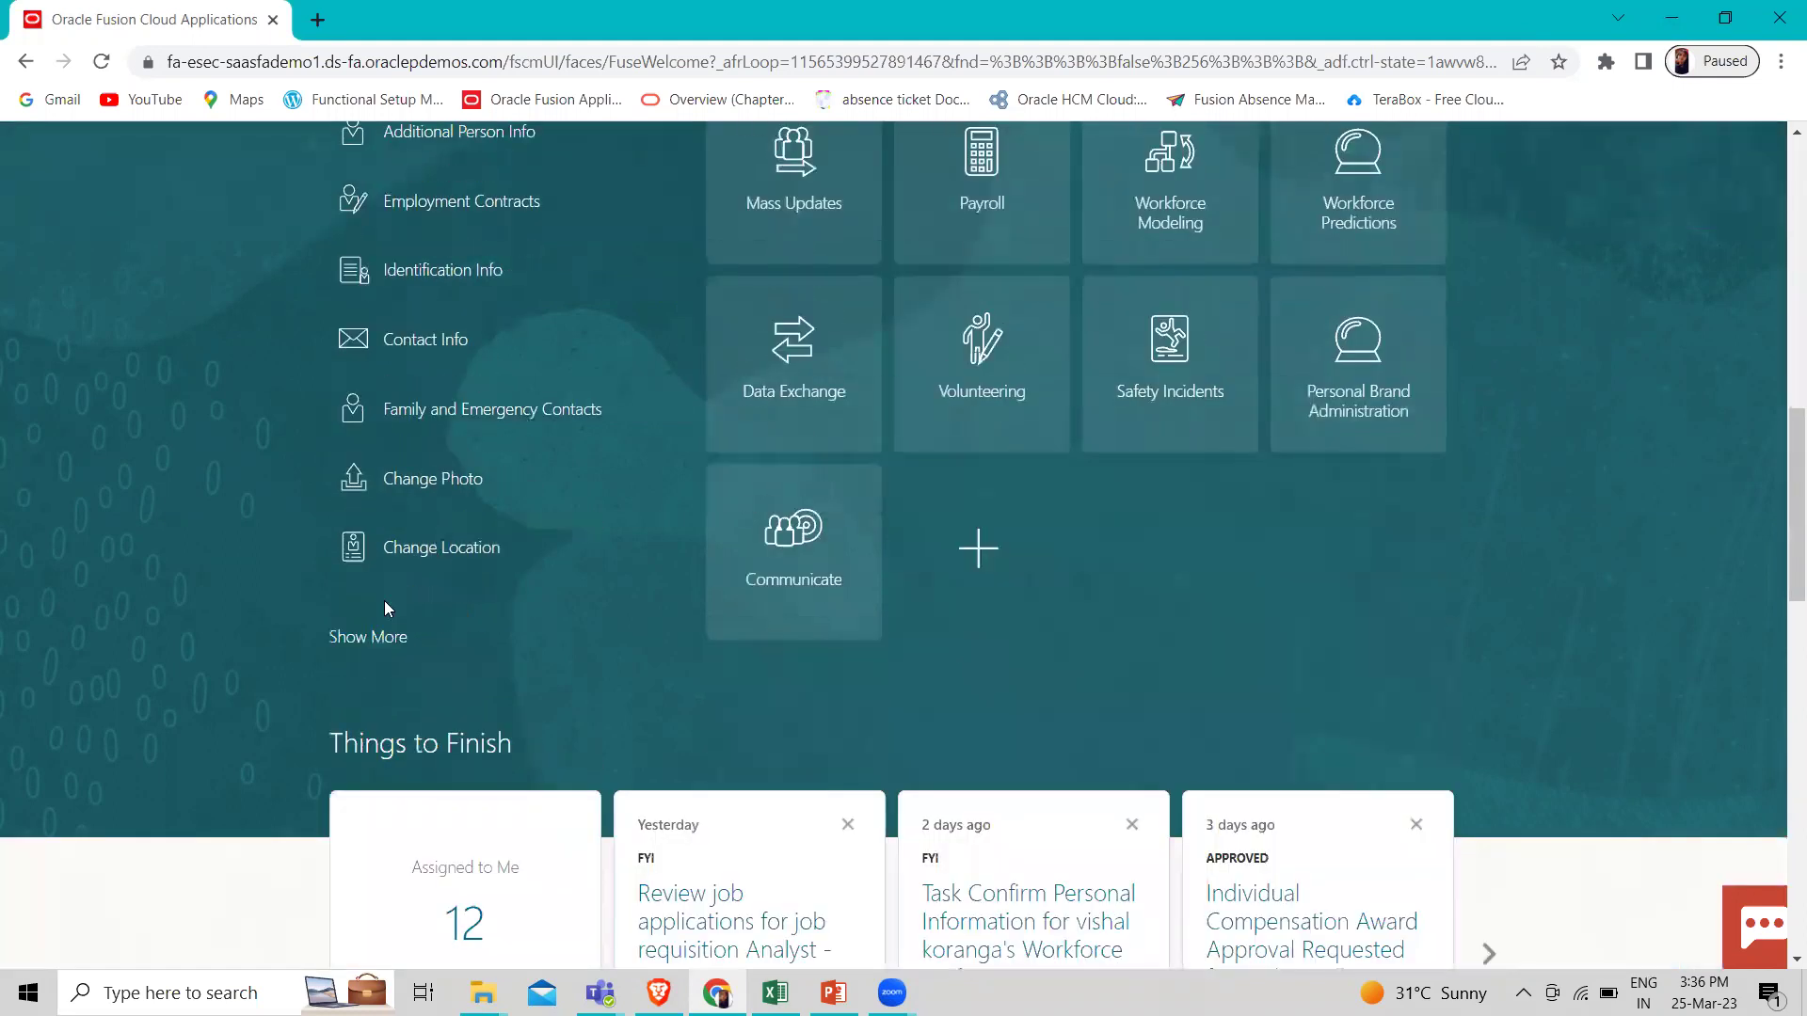
{"action": "left_click", "coordinate": [349, 640]}
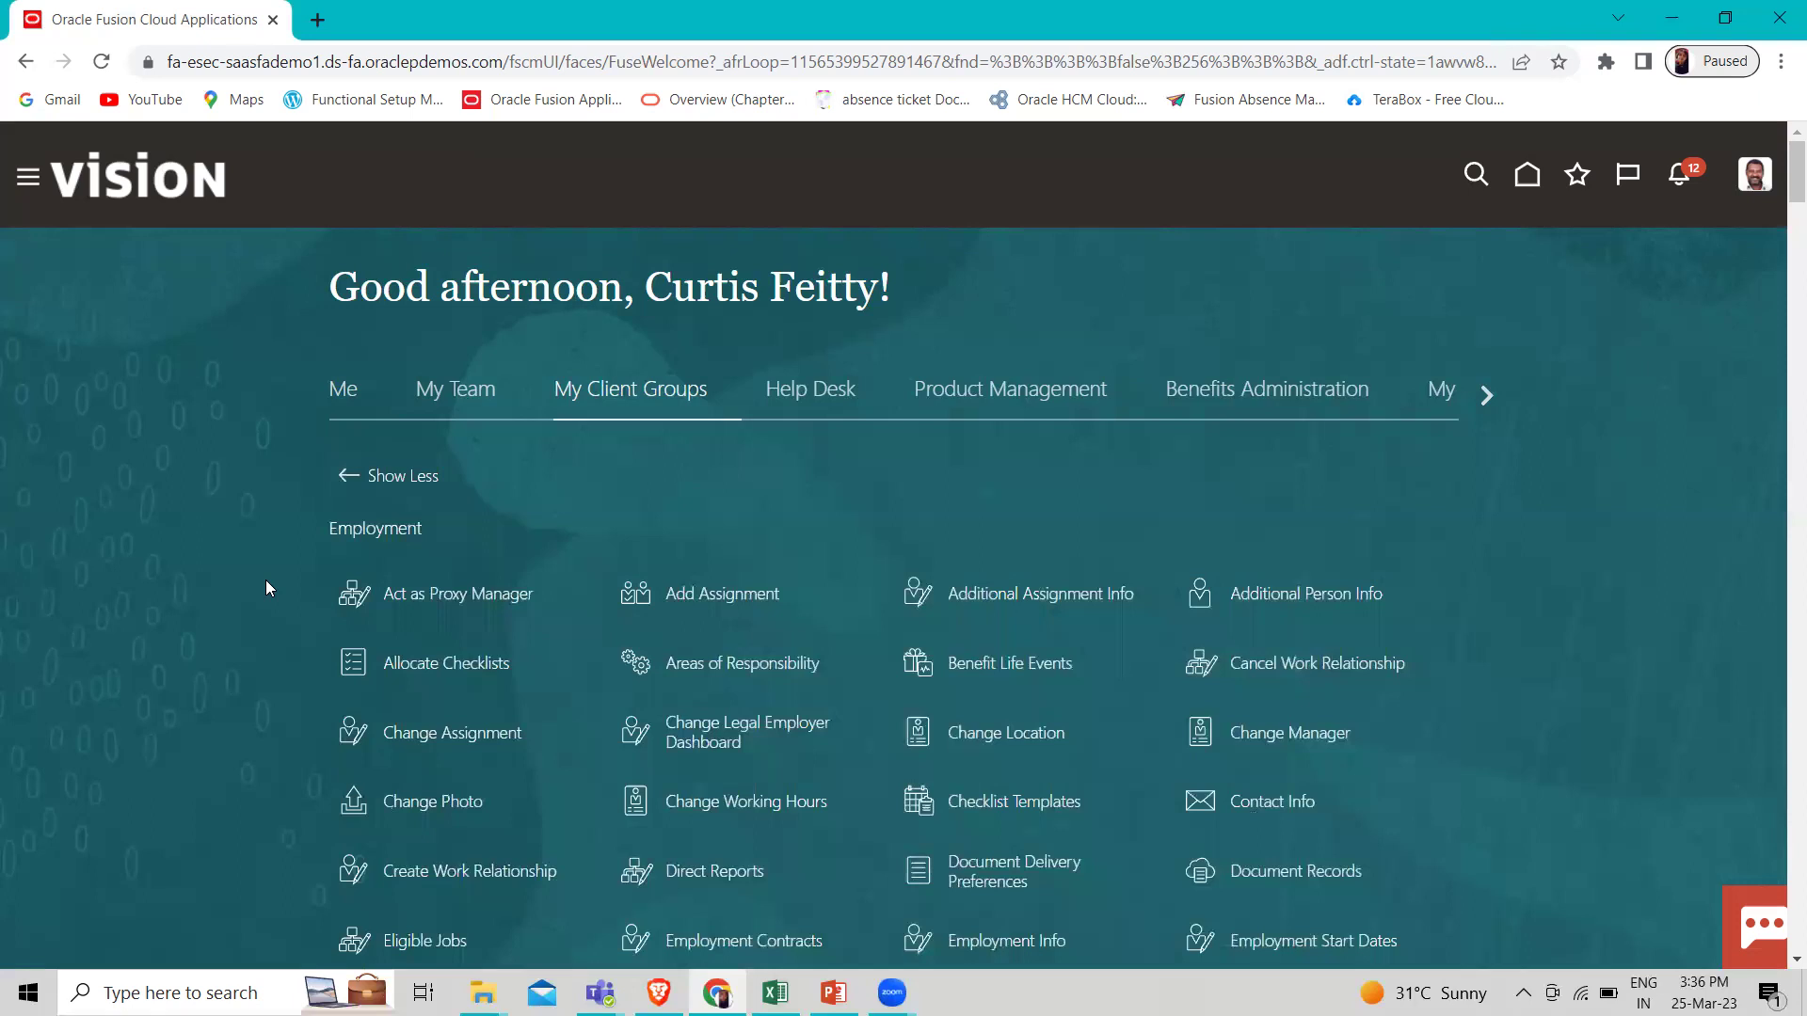
{"action": "scroll", "coordinate": [275, 563], "scroll_direction": "down", "scroll_amount": 14}
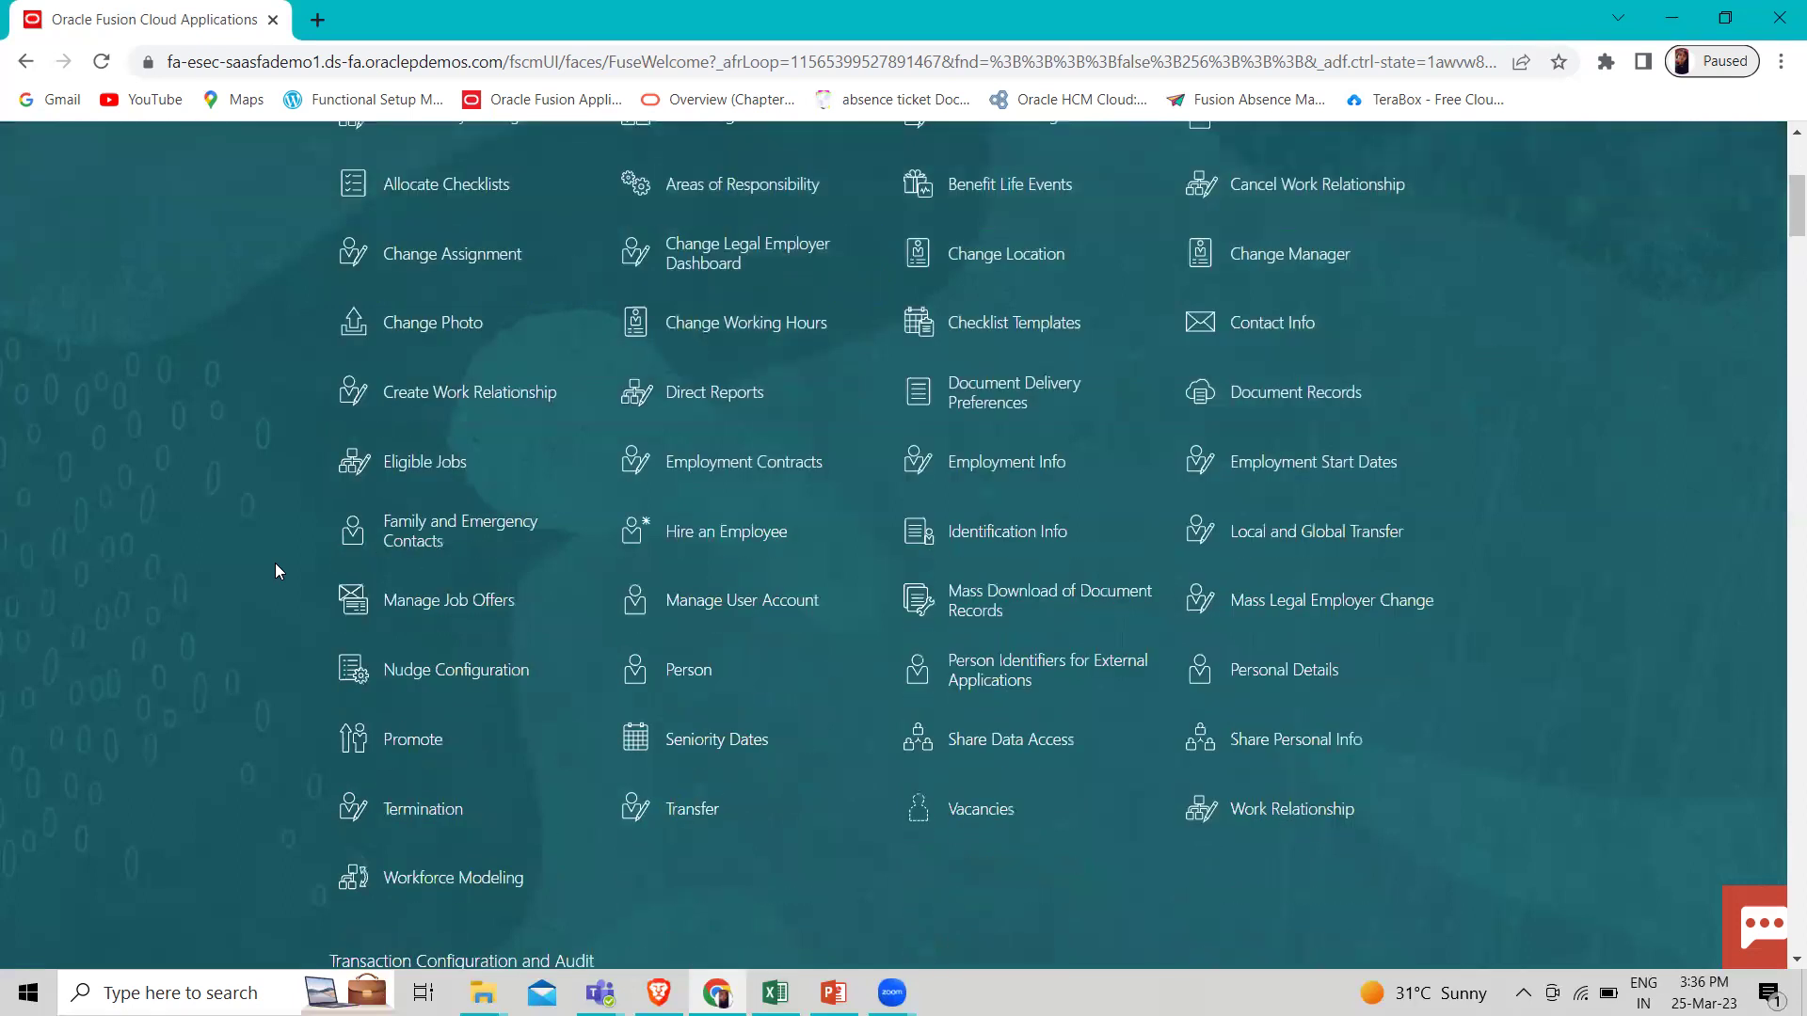
{"action": "scroll", "coordinate": [280, 575], "scroll_direction": "down", "scroll_amount": 10}
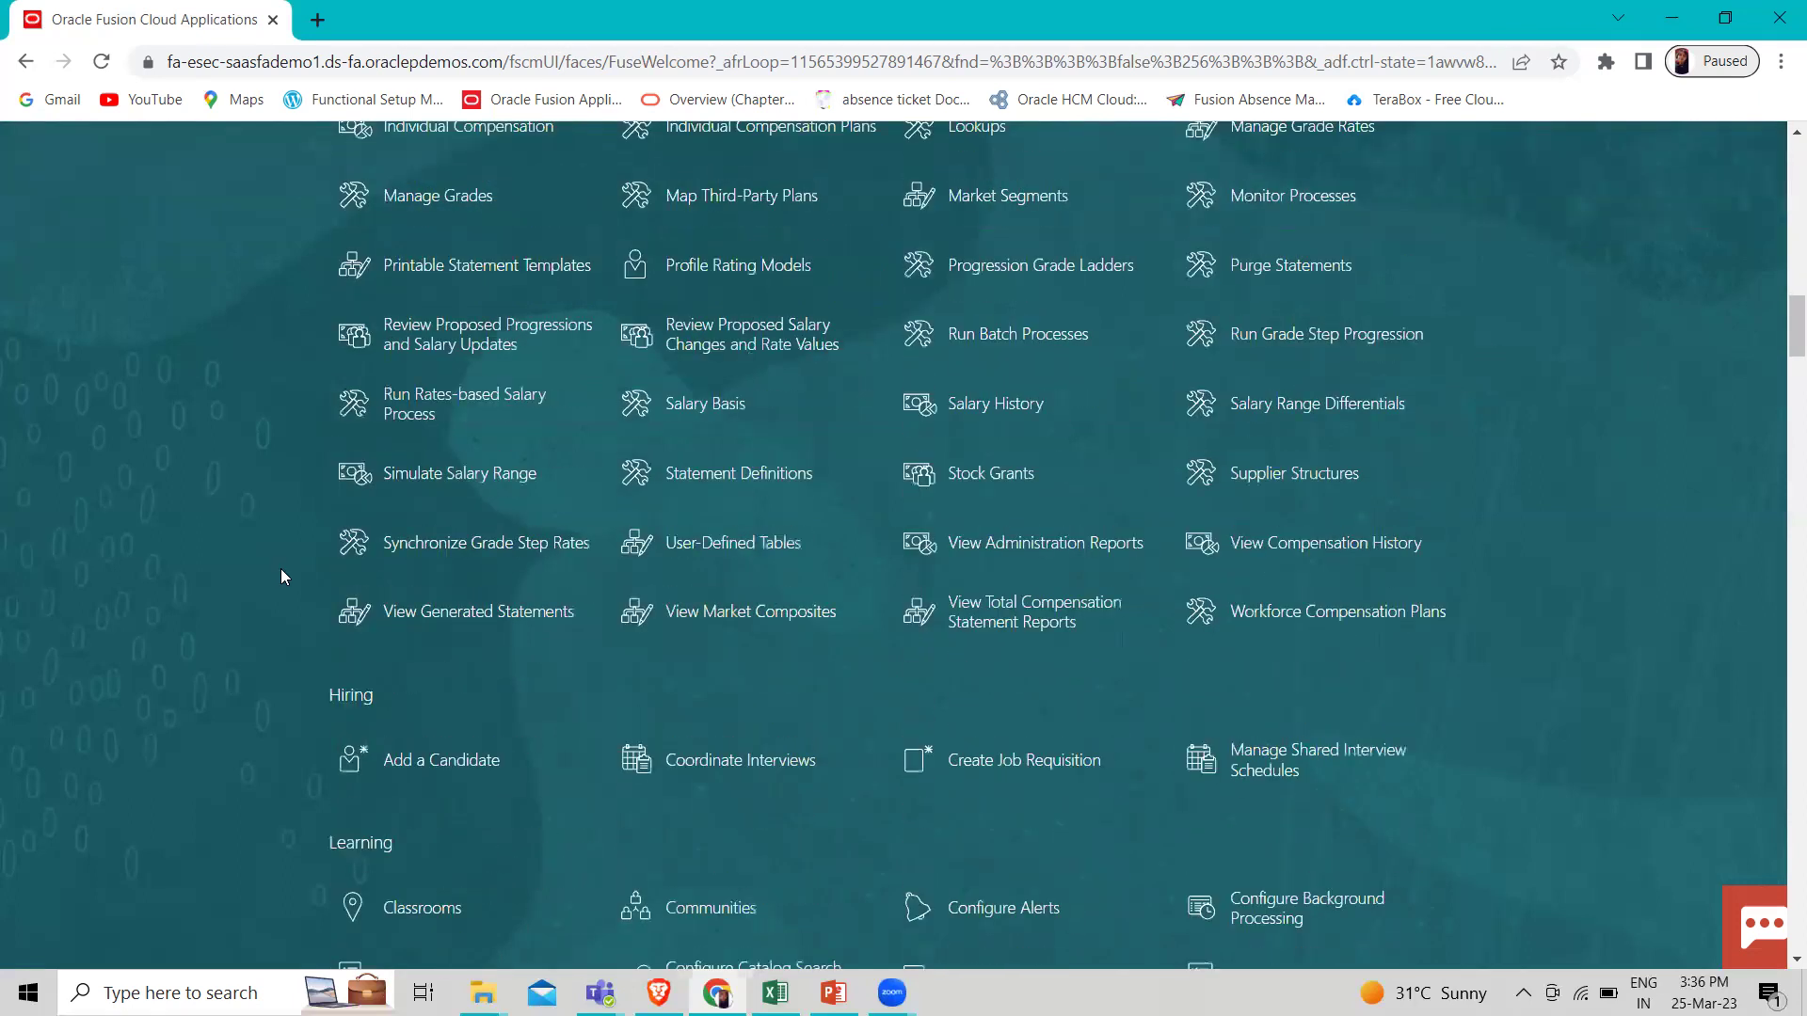
{"action": "scroll", "coordinate": [281, 571], "scroll_direction": "down", "scroll_amount": 15}
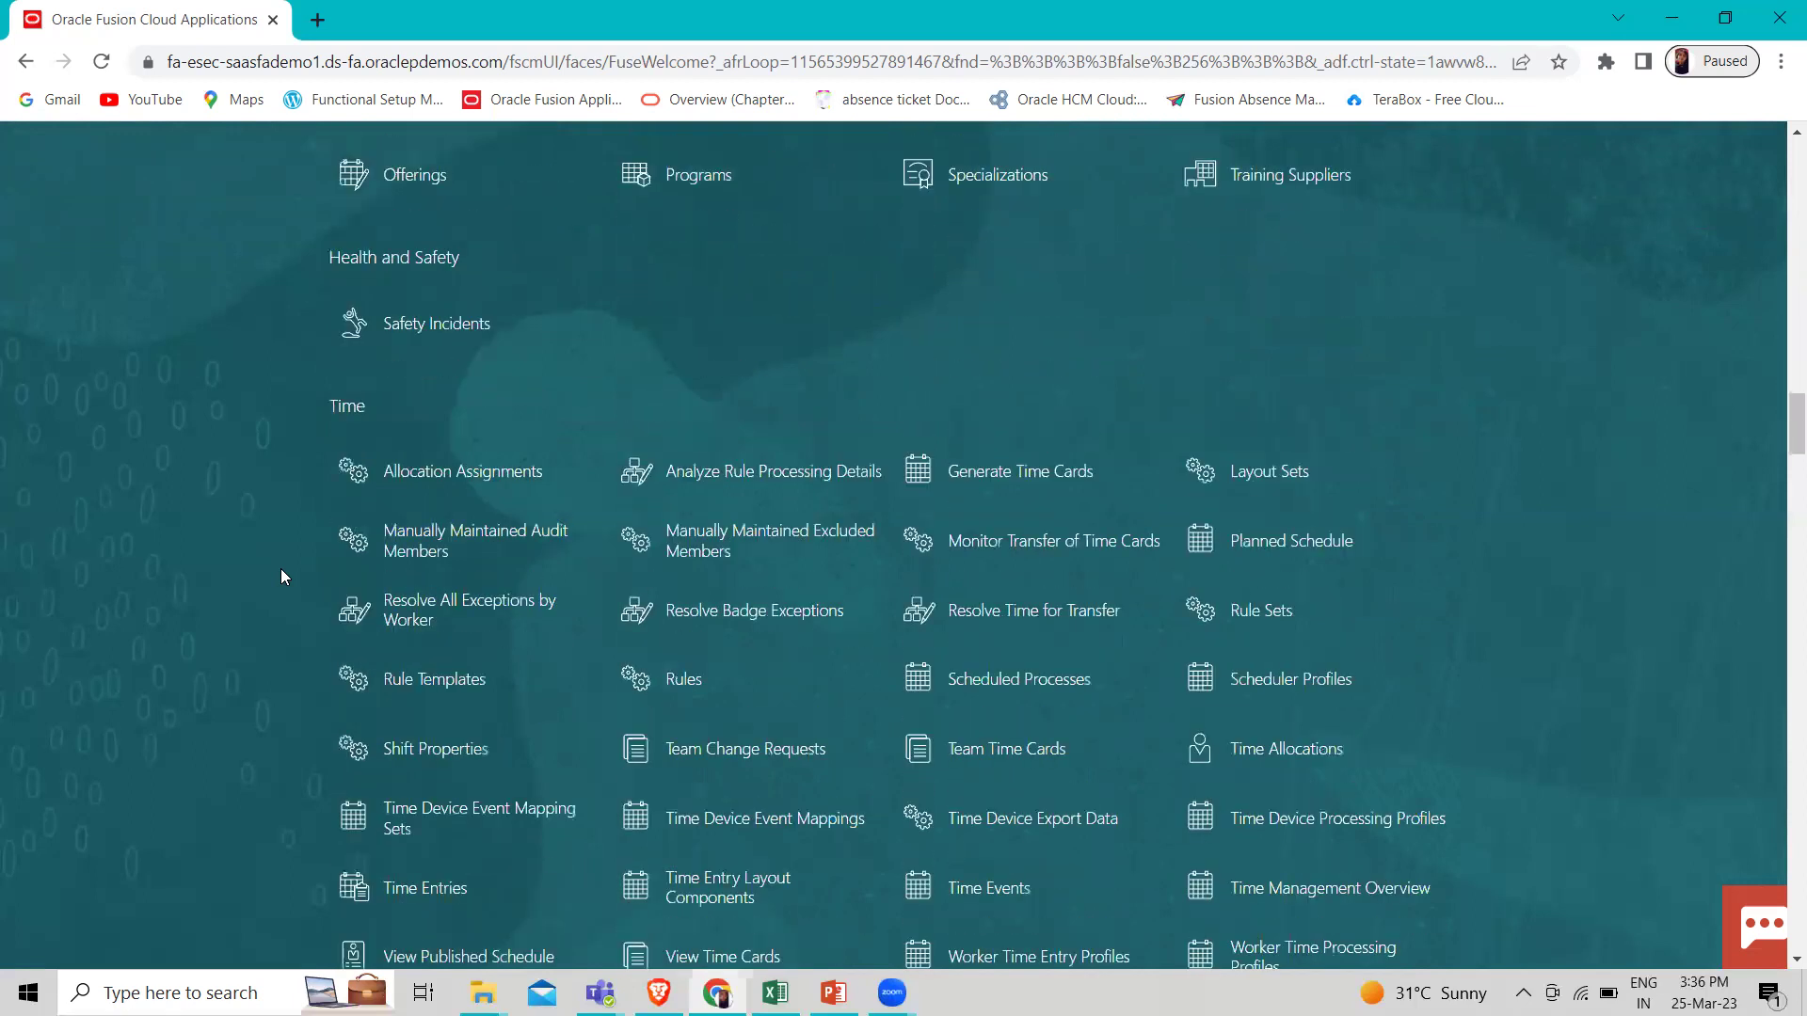
{"action": "scroll", "coordinate": [281, 569], "scroll_direction": "down", "scroll_amount": 4}
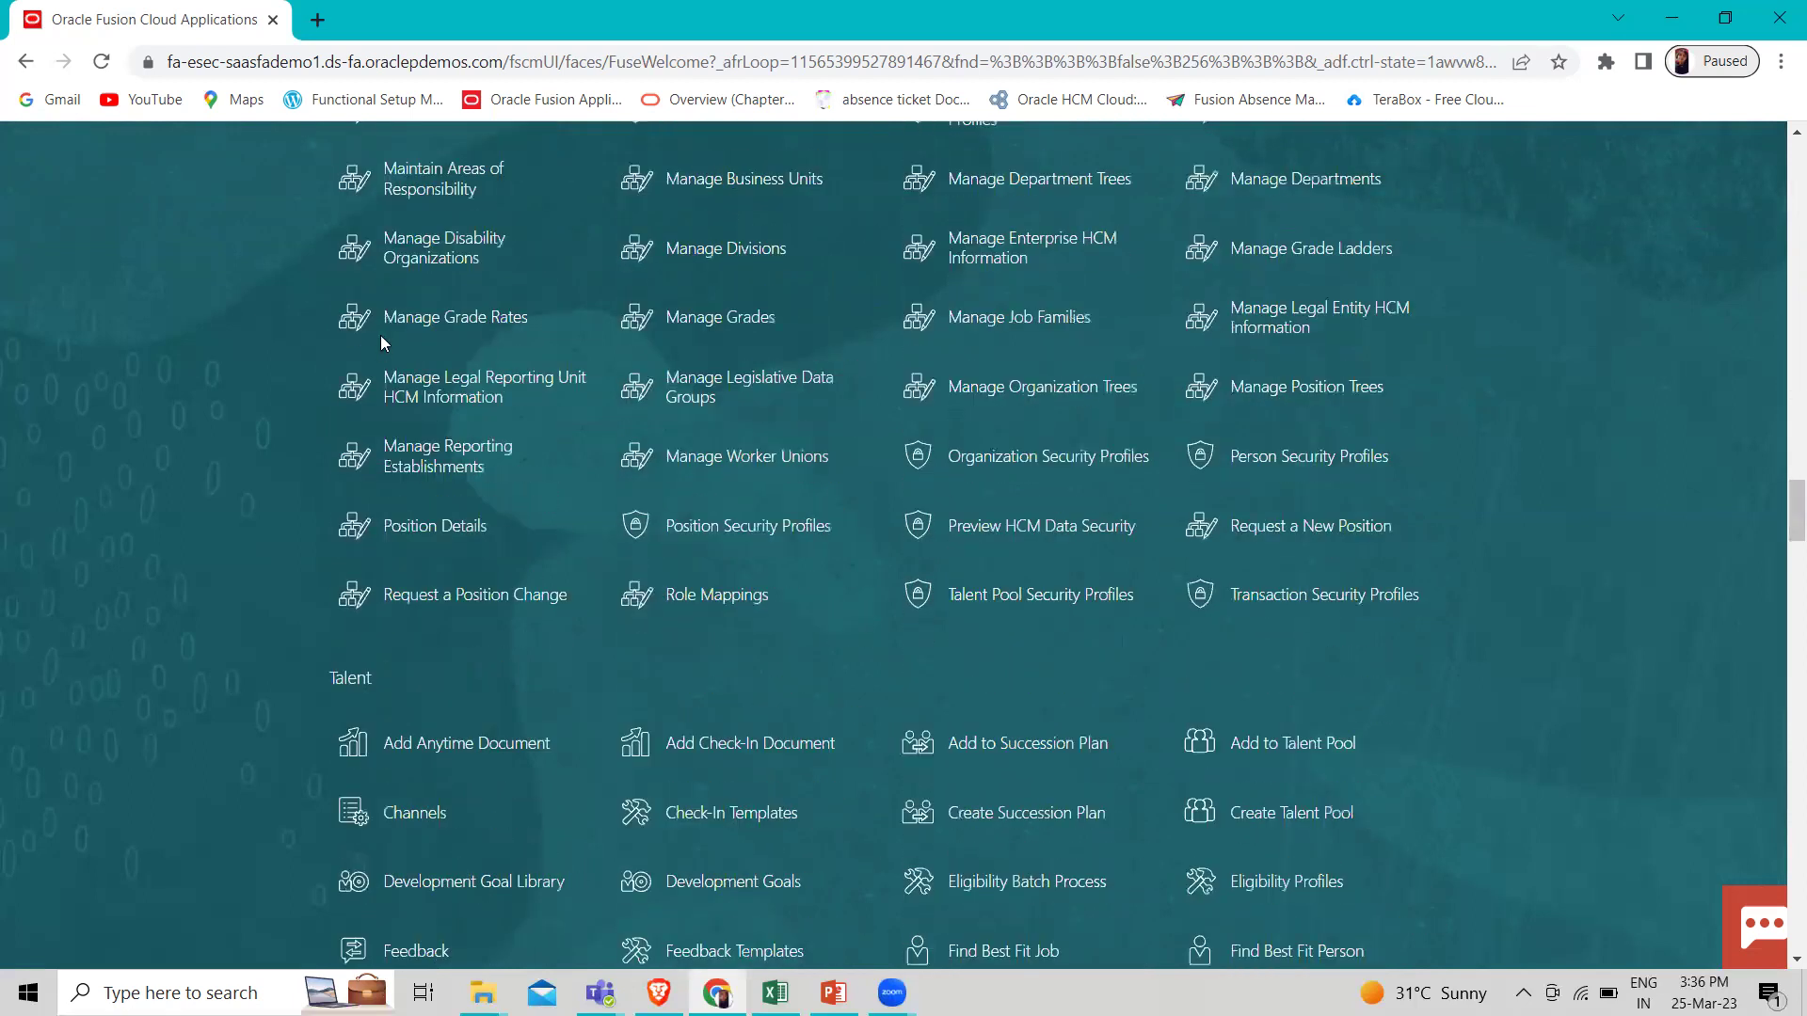
{"action": "scroll", "coordinate": [329, 358], "scroll_direction": "down", "scroll_amount": 3}
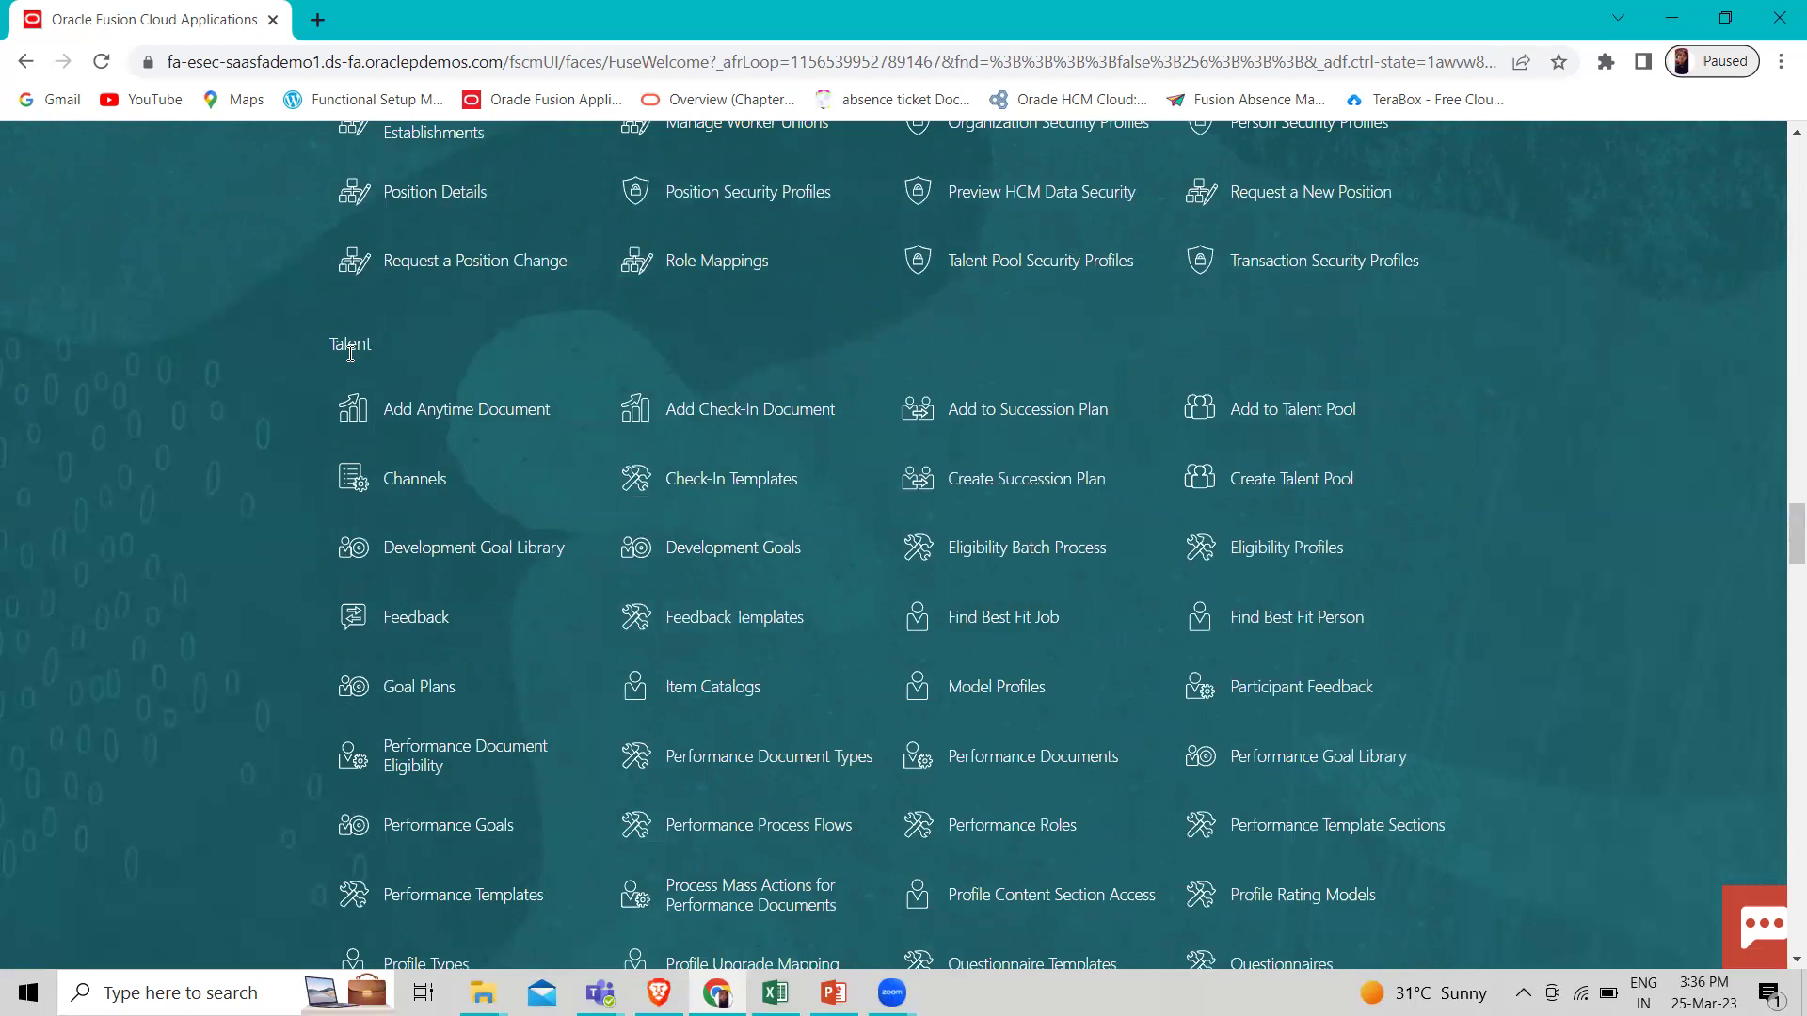
{"action": "scroll", "coordinate": [459, 578], "scroll_direction": "down", "scroll_amount": 3}
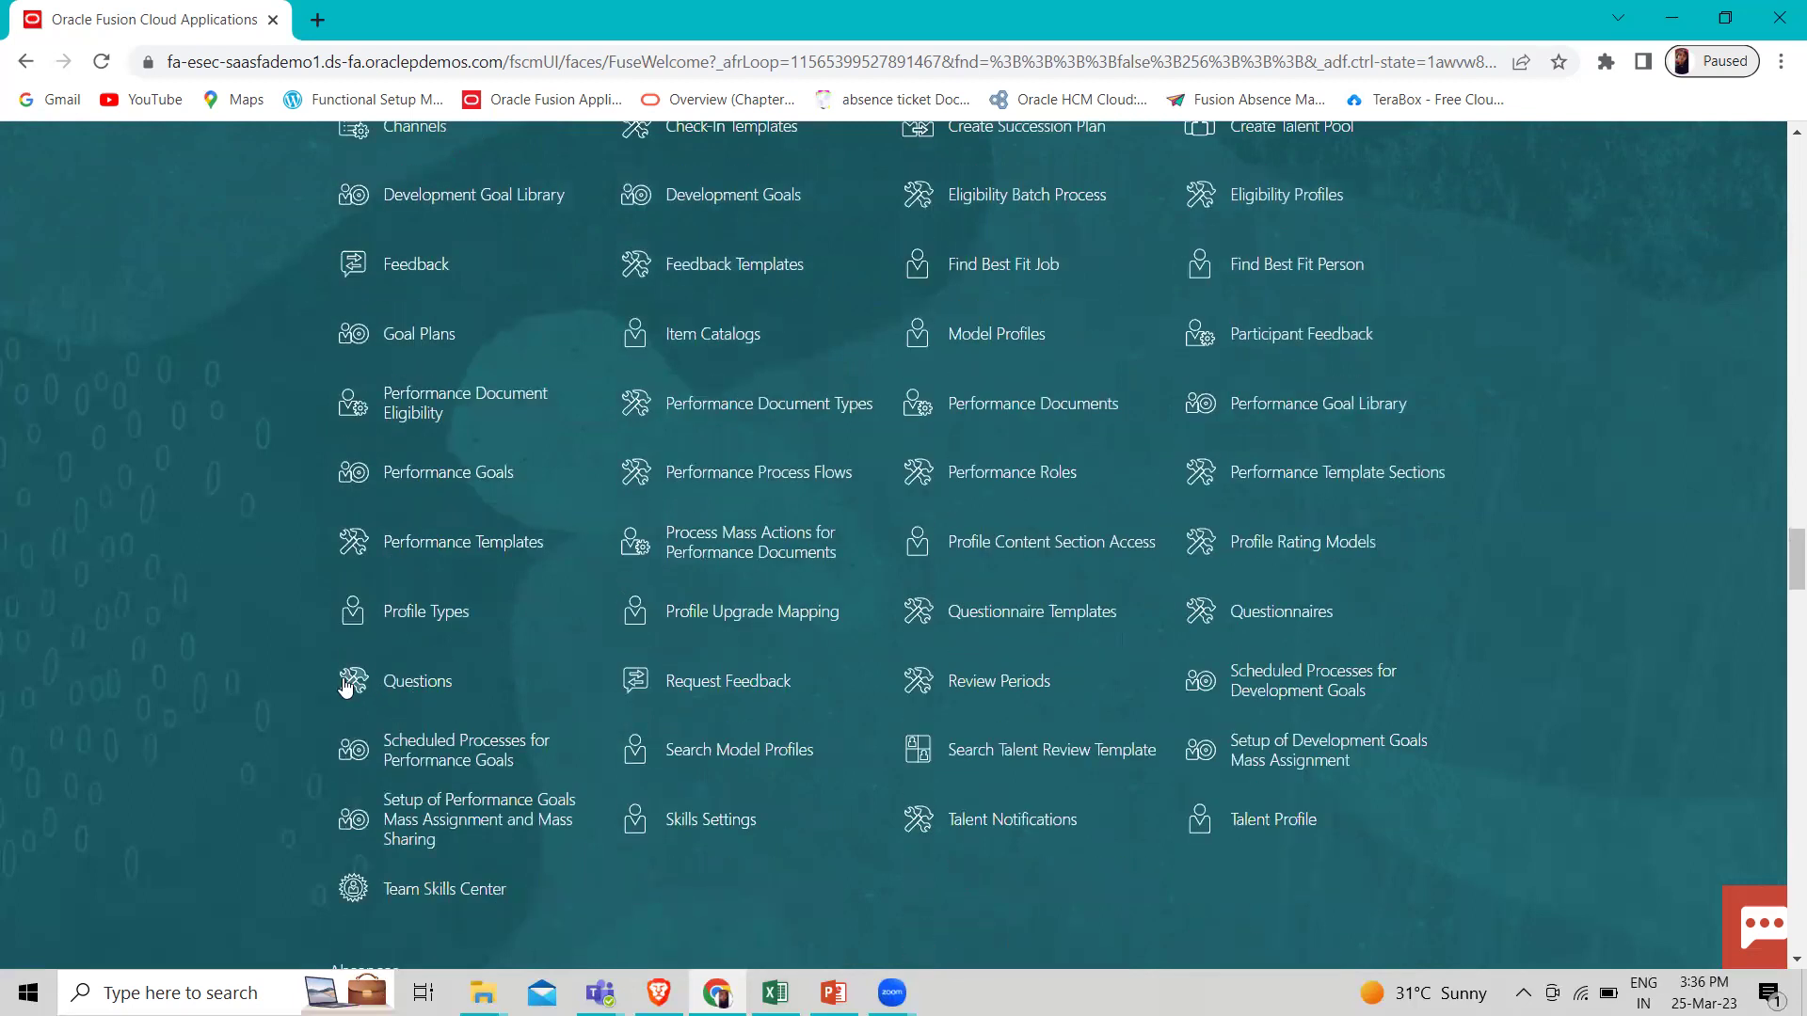
{"action": "left_click", "coordinate": [341, 693]}
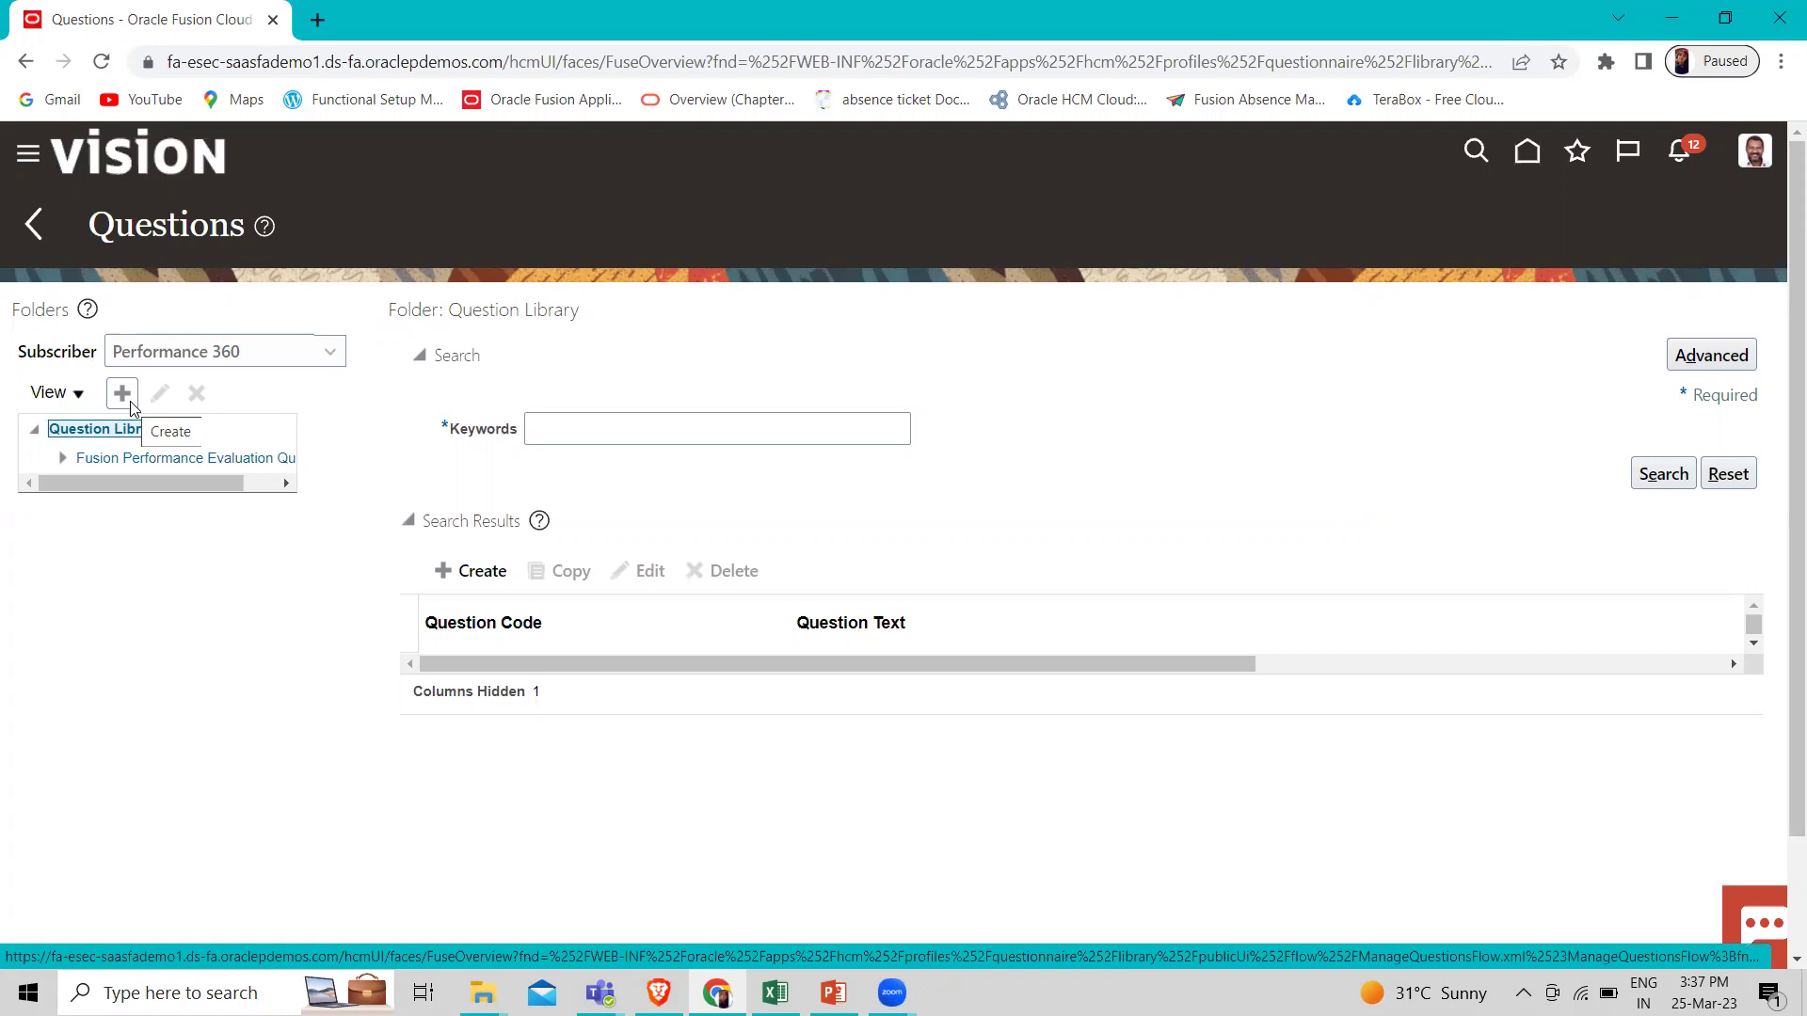
Create a folder named Vision Performance Evaluation Questions in the Question Library, keeping the Performance 360 subscriber
{"action": "left_click", "coordinate": [333, 353]}
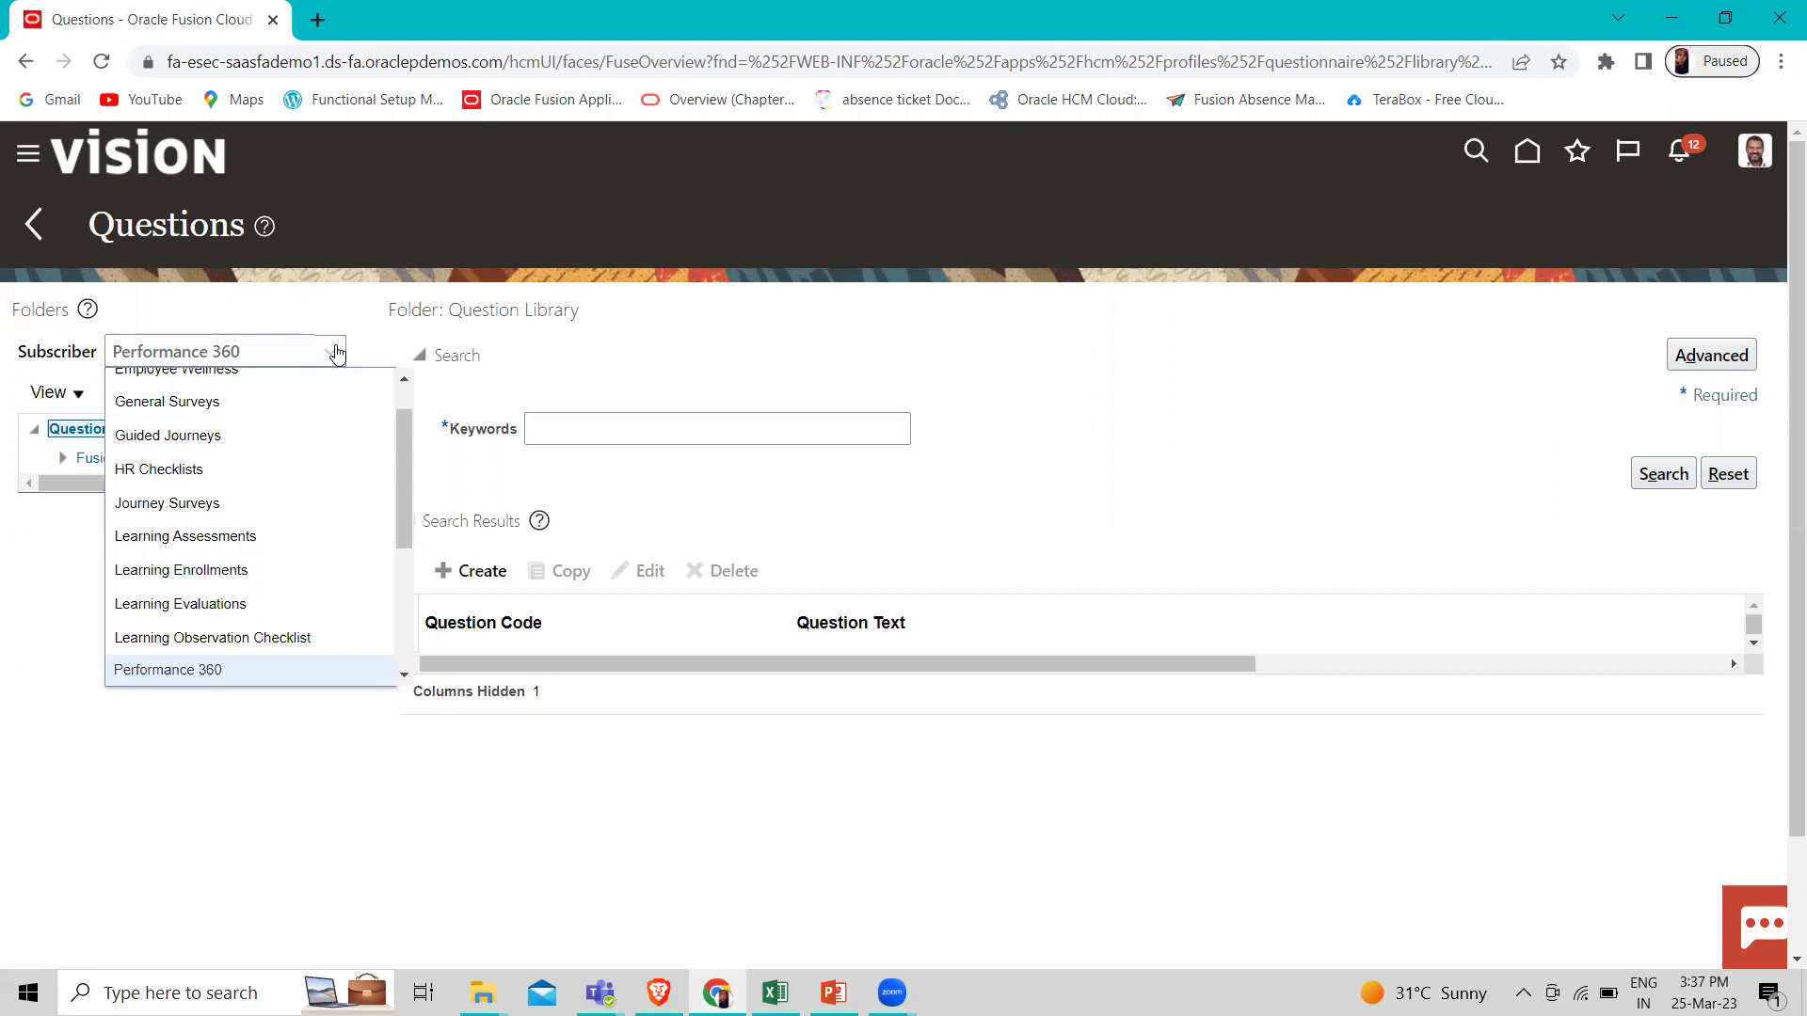
{"action": "left_click", "coordinate": [10, 591]}
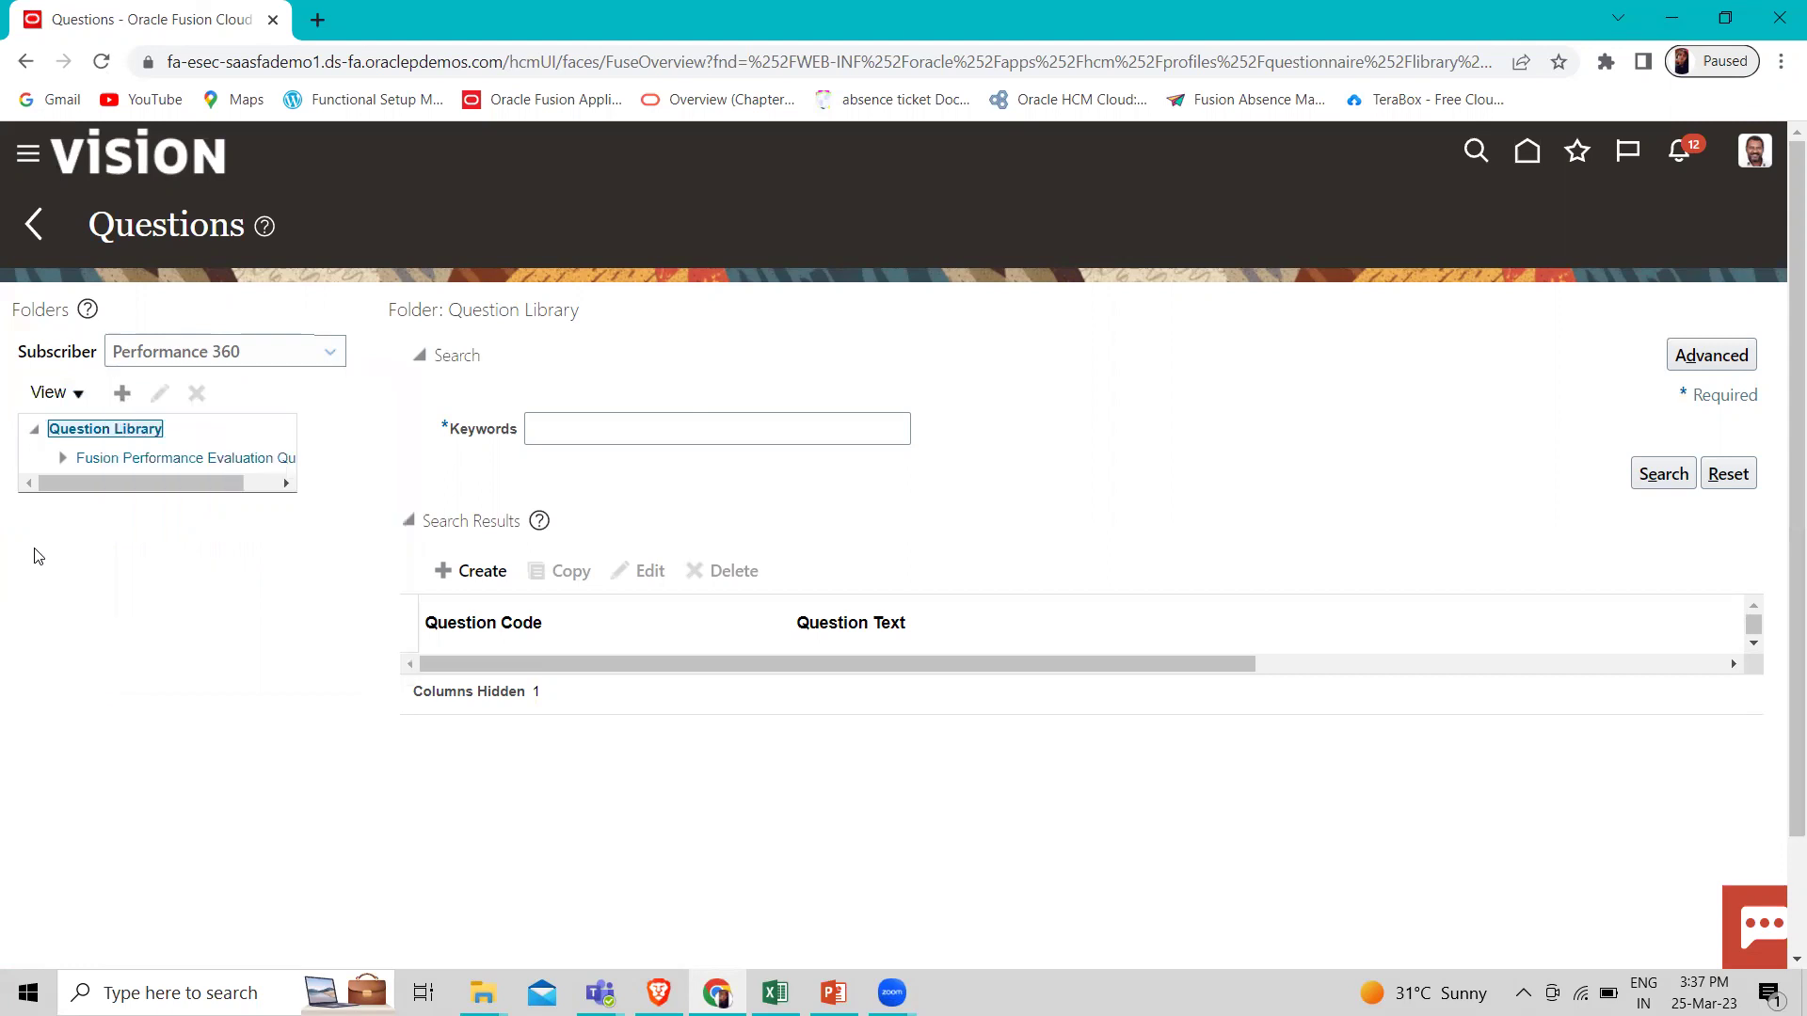
{"action": "left_click", "coordinate": [124, 393]}
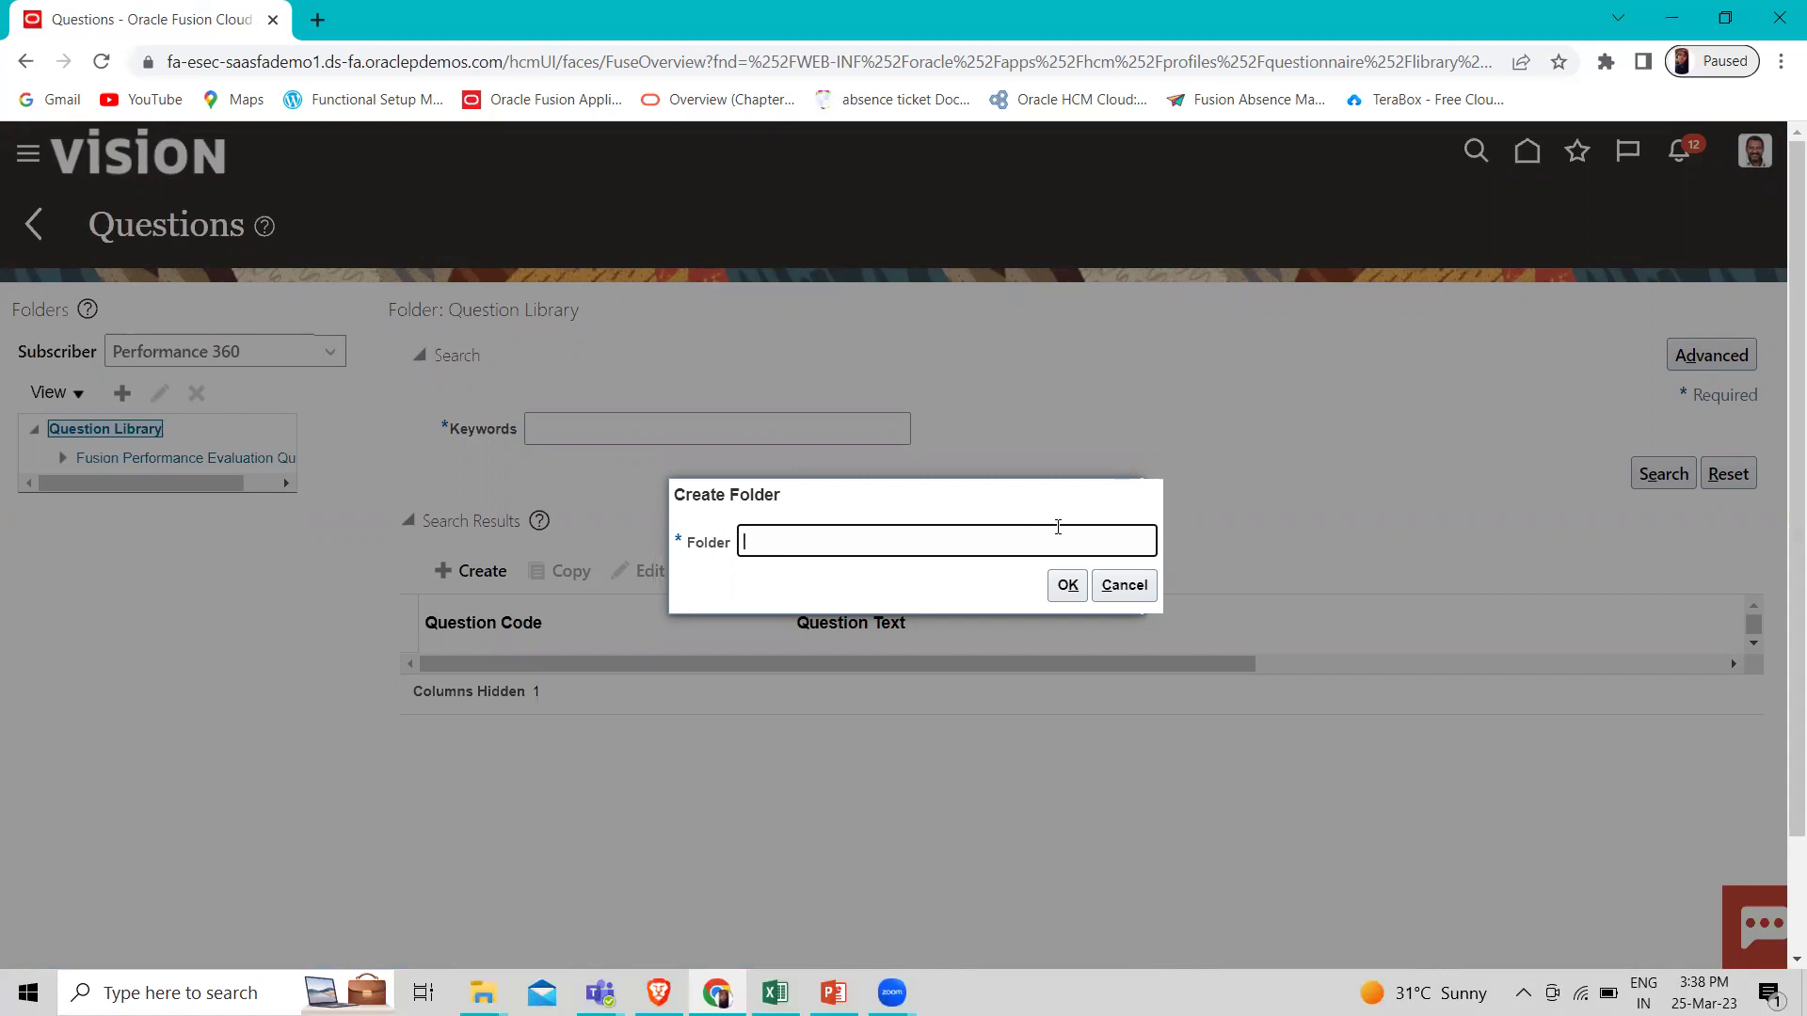
{"action": "type", "text": "Vision Performance"}
{"action": "type", "text": "Evaluation"}
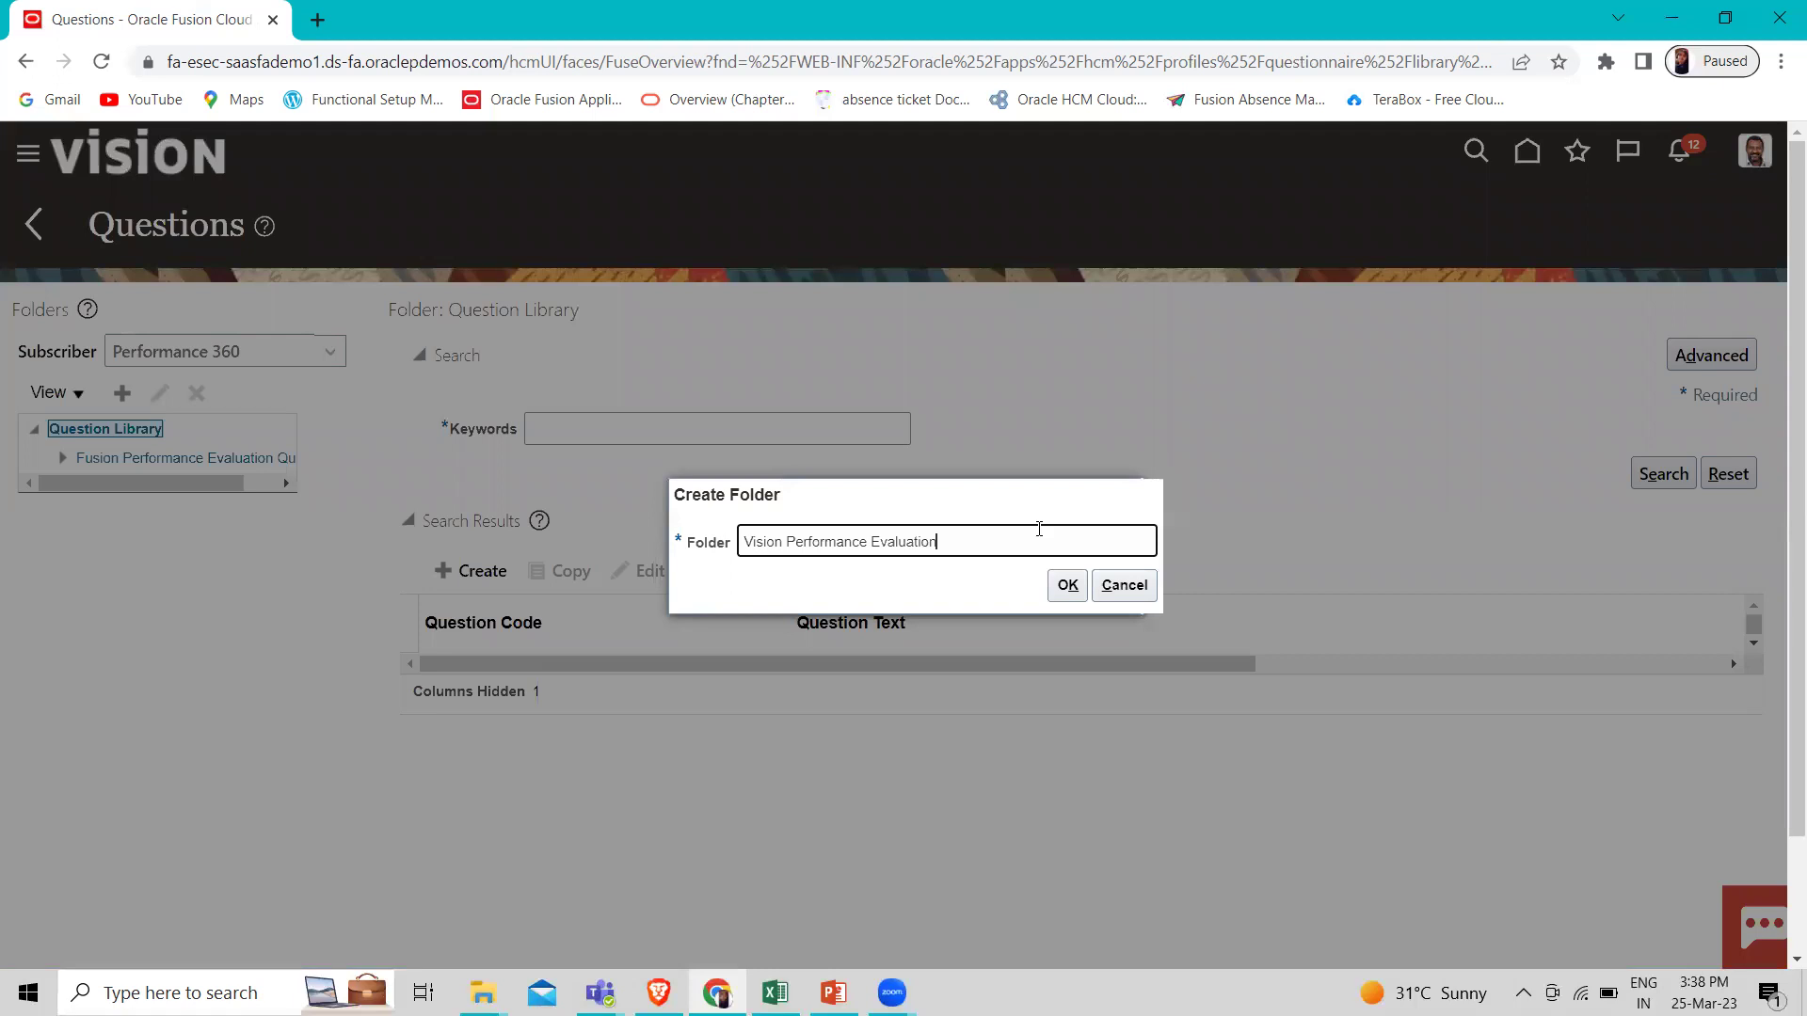
{"action": "type", "text": " Questions"}
{"action": "left_click", "coordinate": [1066, 585]}
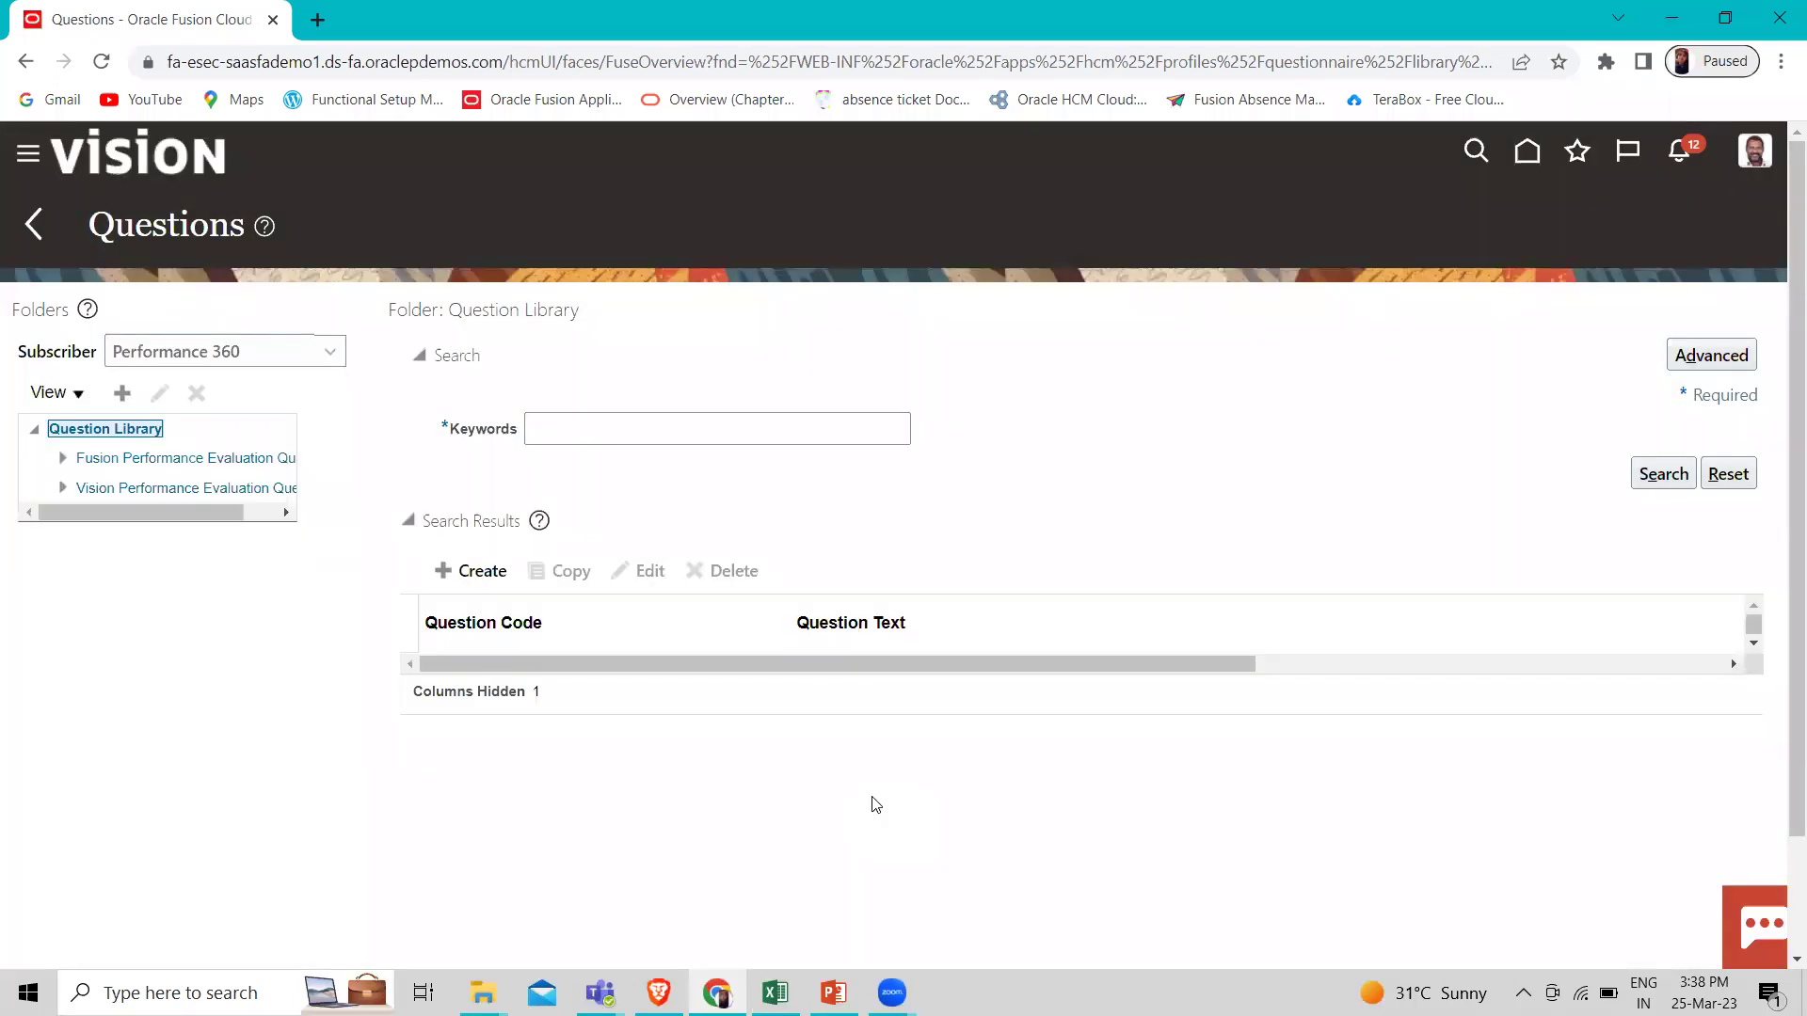
Start a new question in the Vision Performance Evaluation Questions folder with status Active, keeping privacy as Public
{"action": "left_click", "coordinate": [242, 487]}
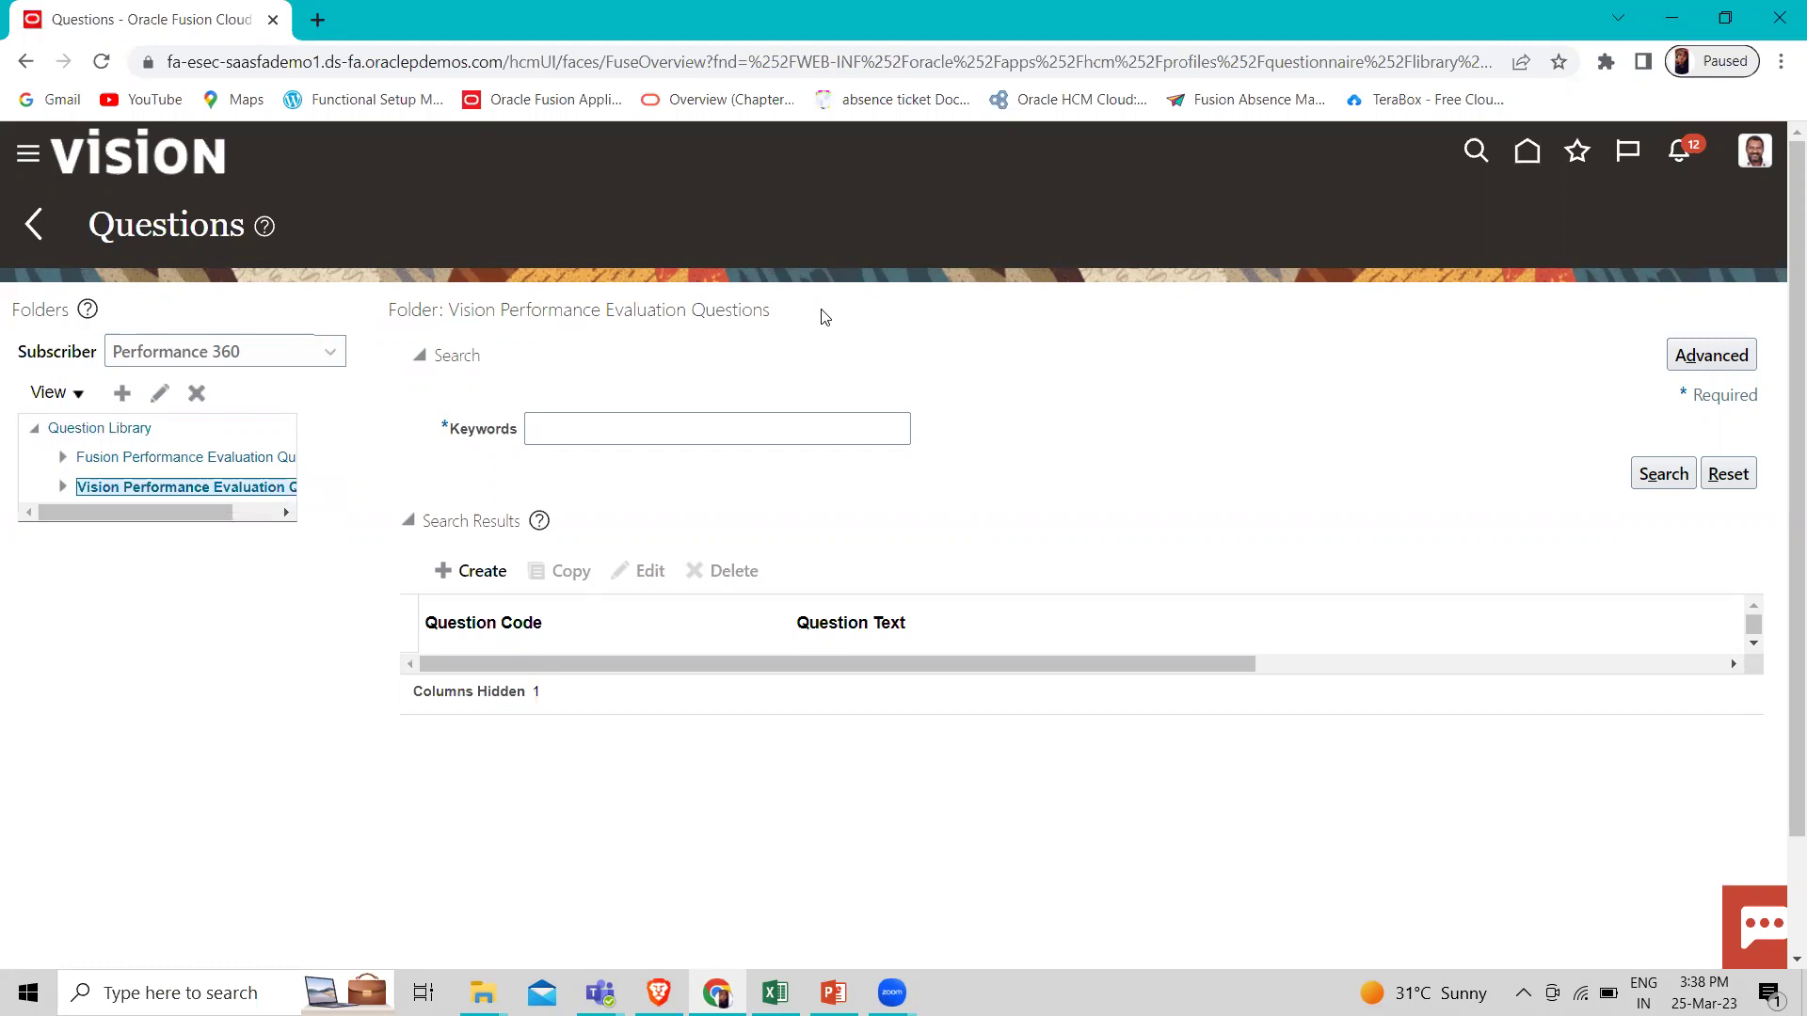
{"action": "left_click", "coordinate": [465, 580]}
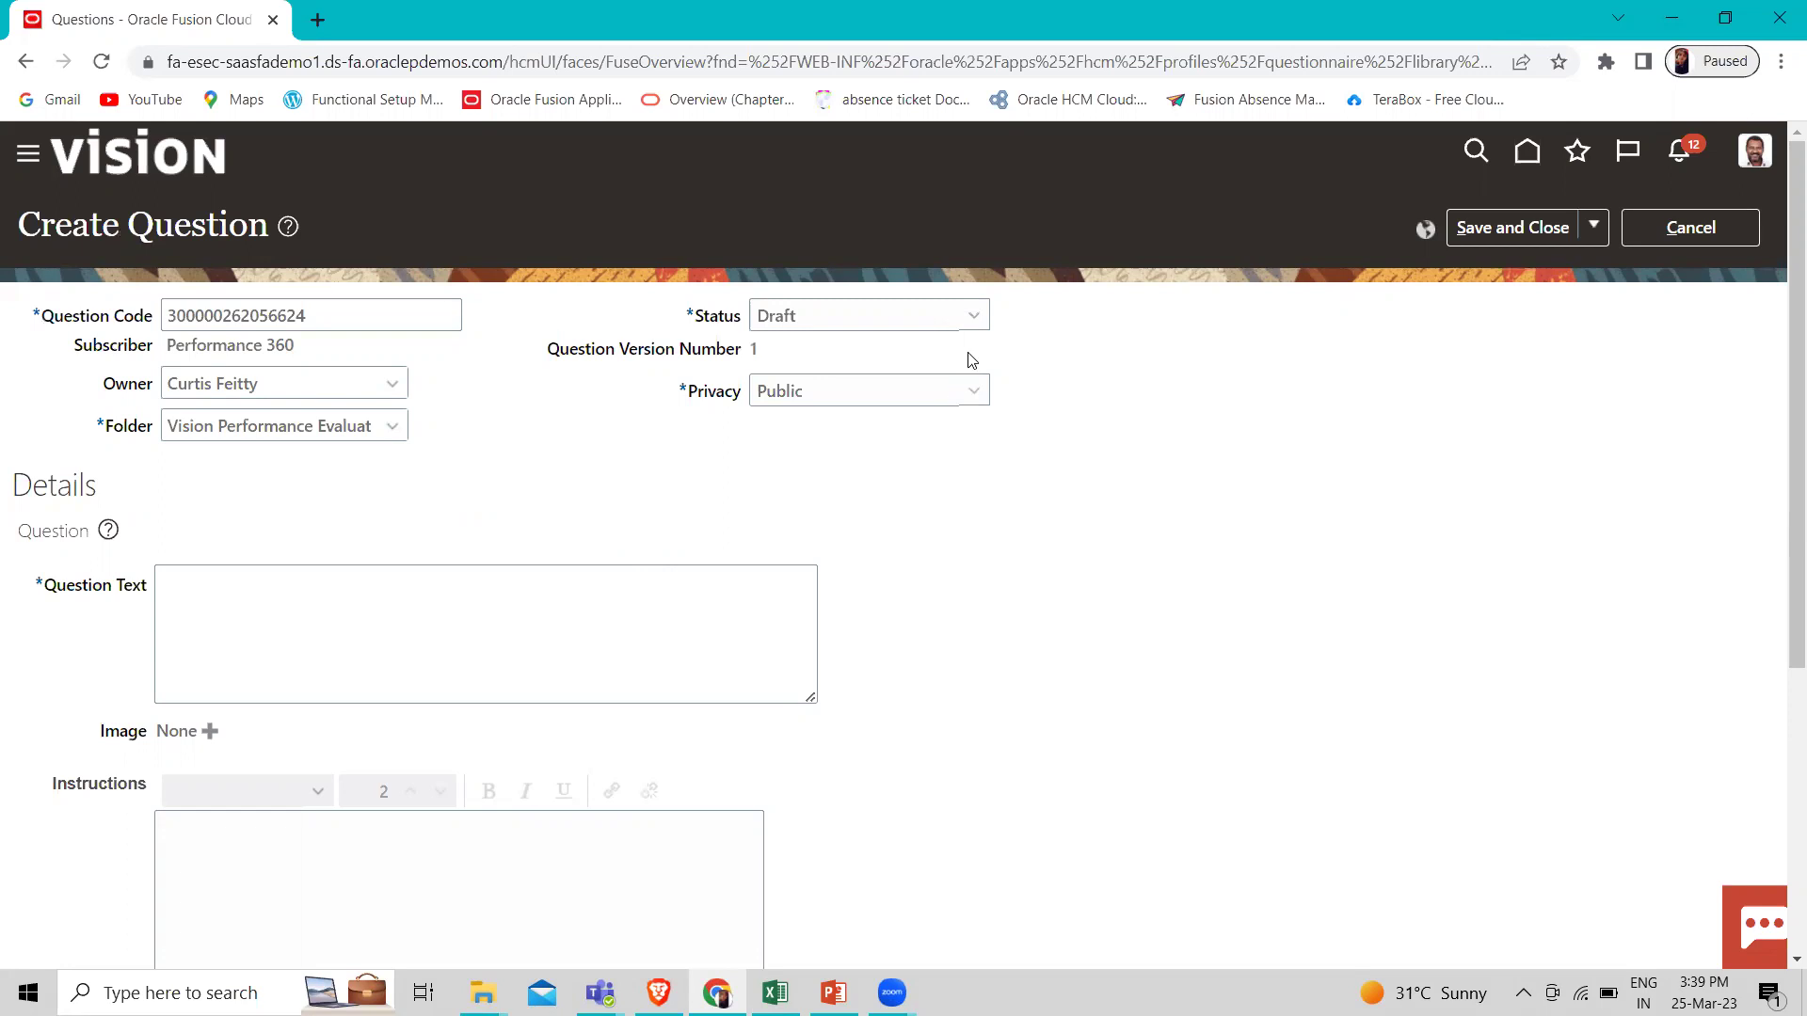
{"action": "left_click", "coordinate": [921, 317]}
{"action": "left_click", "coordinate": [851, 379]}
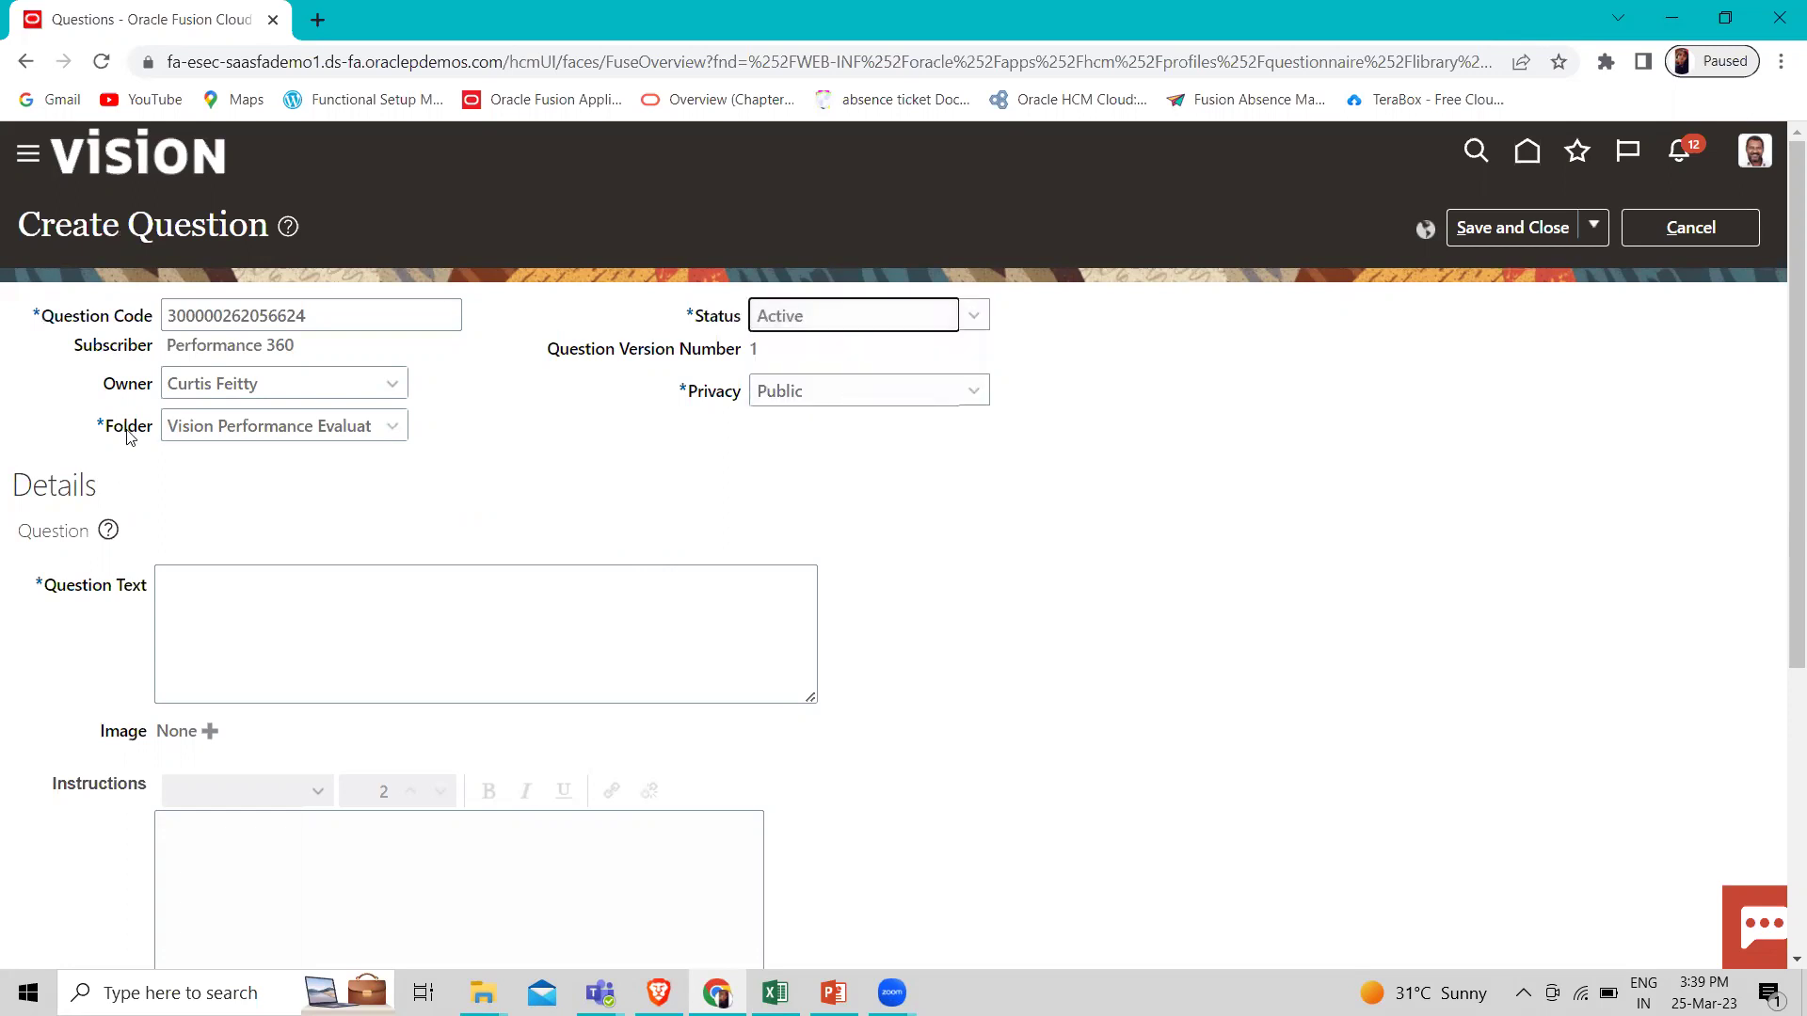
{"action": "left_click", "coordinate": [399, 429]}
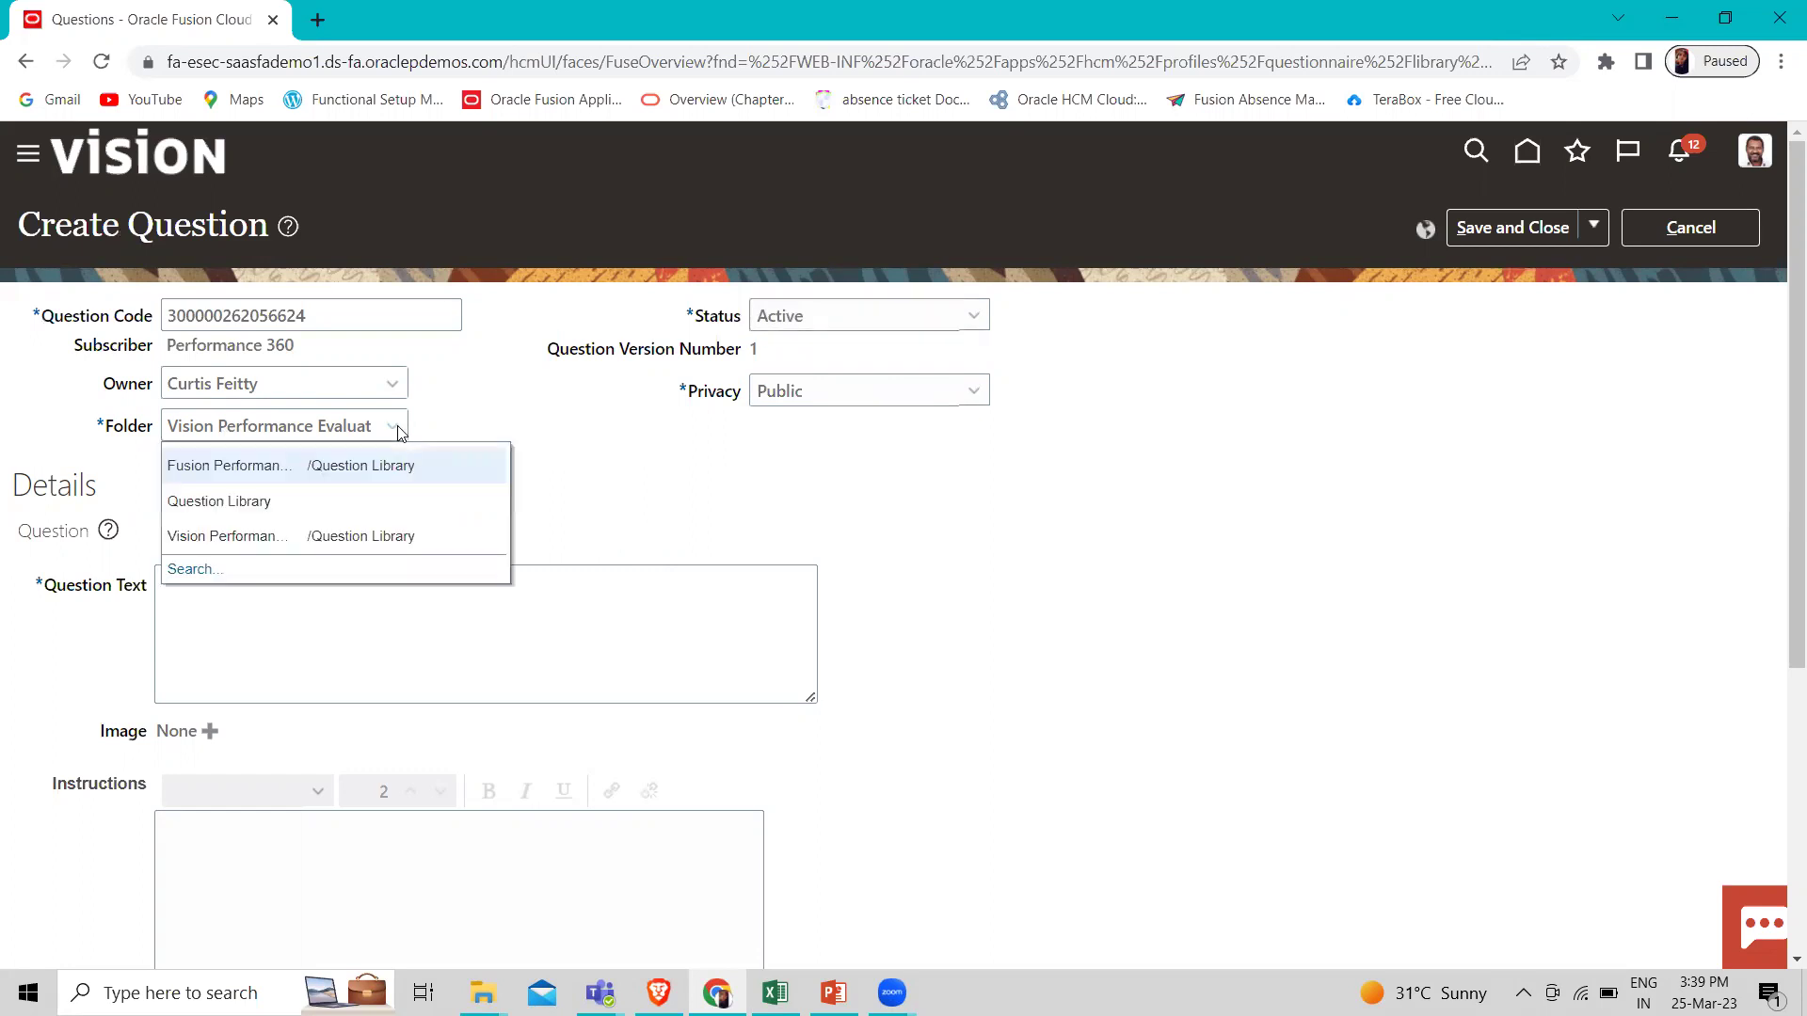
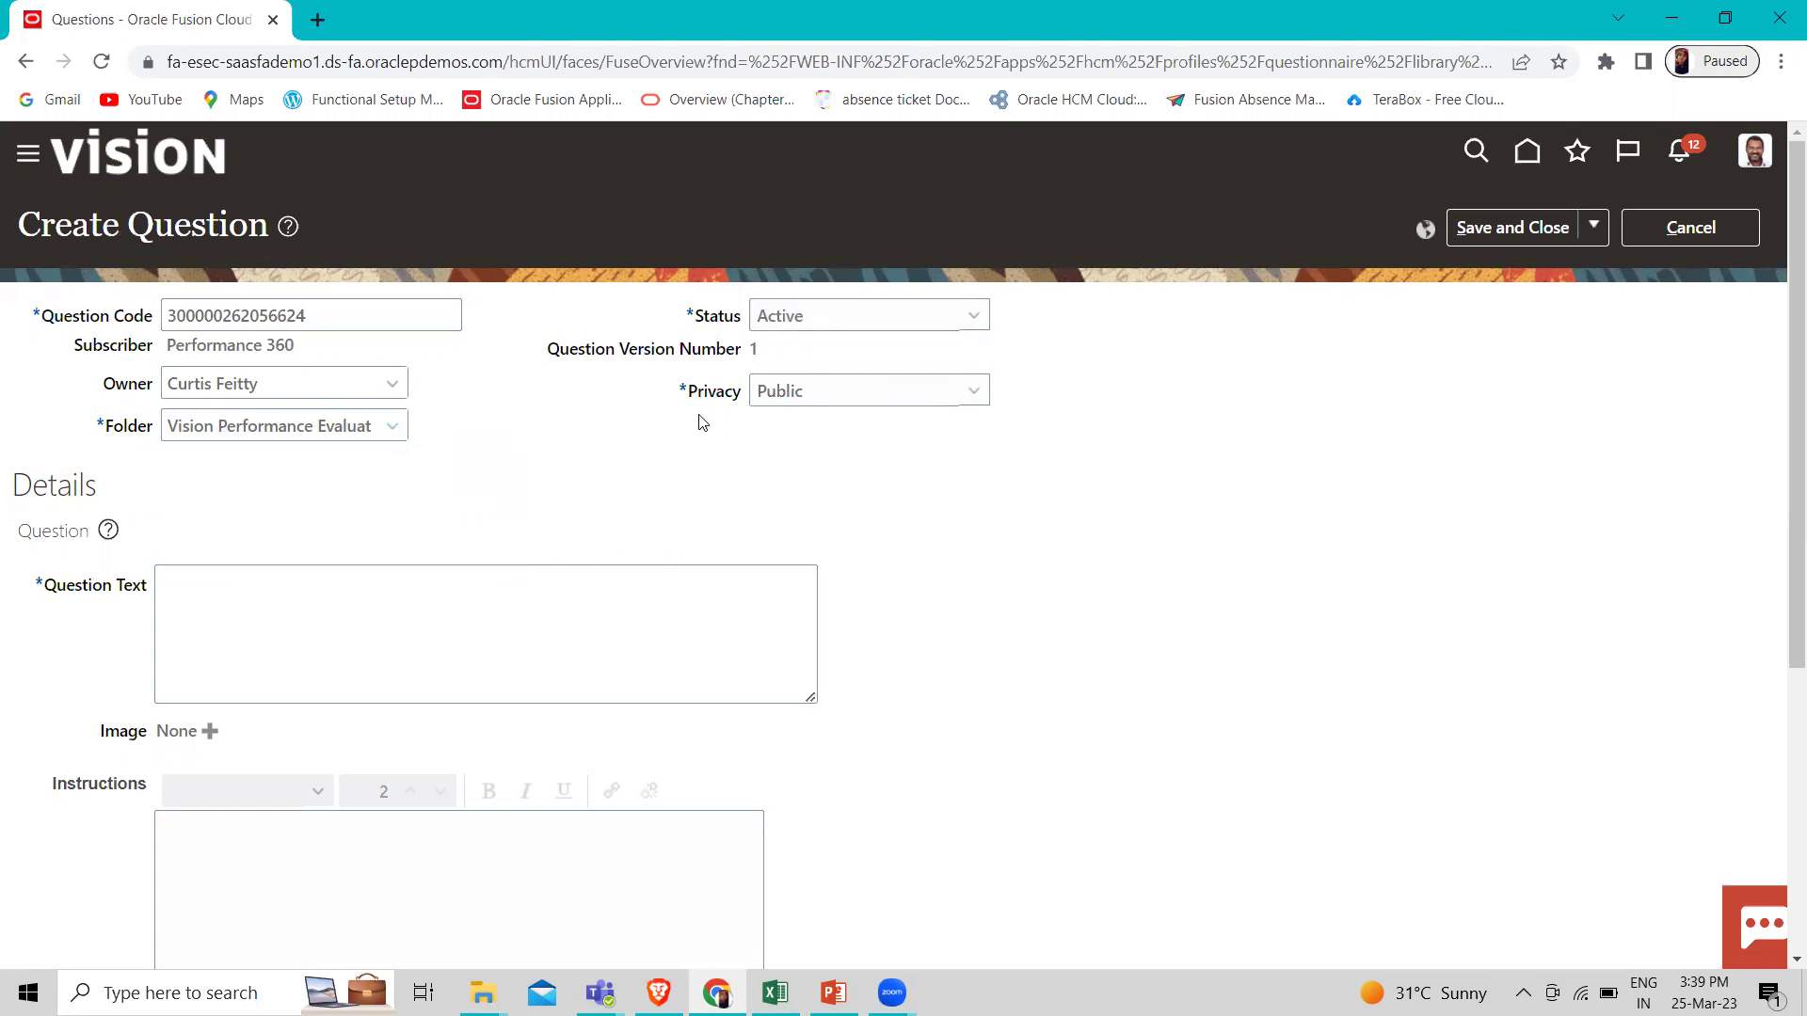
{"action": "left_click", "coordinate": [827, 398]}
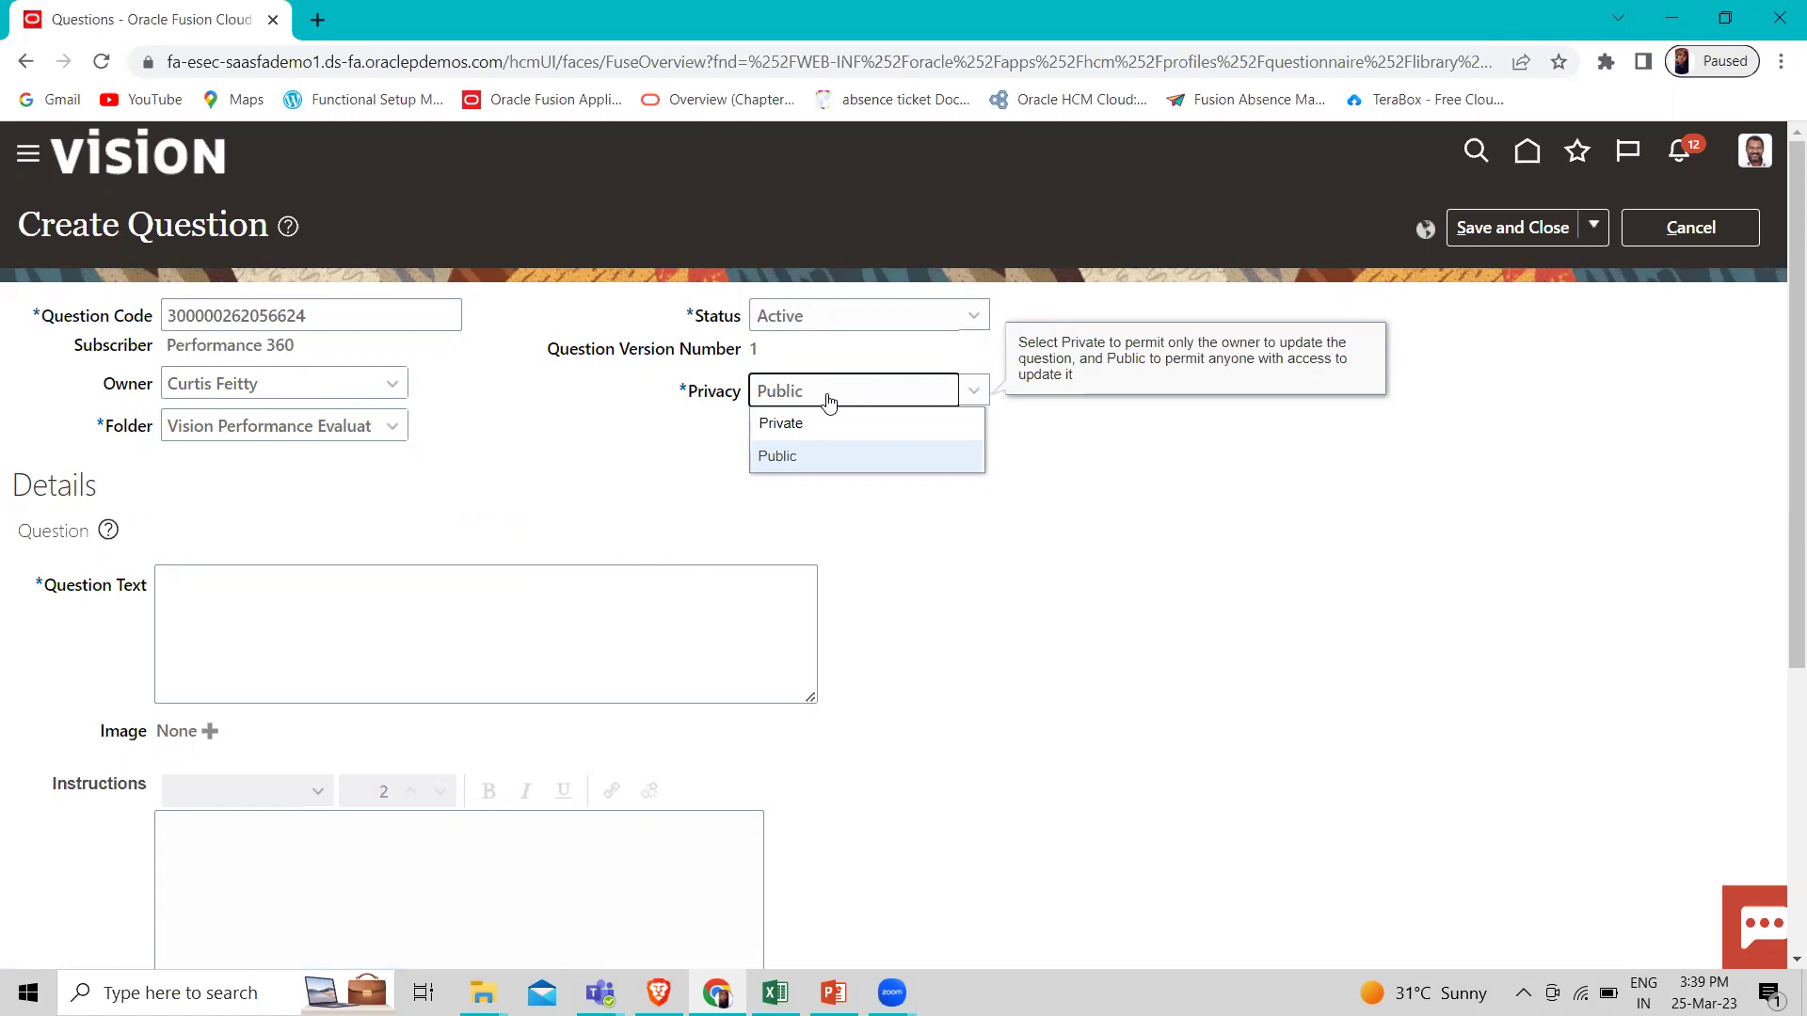
{"action": "left_click", "coordinate": [1024, 565]}
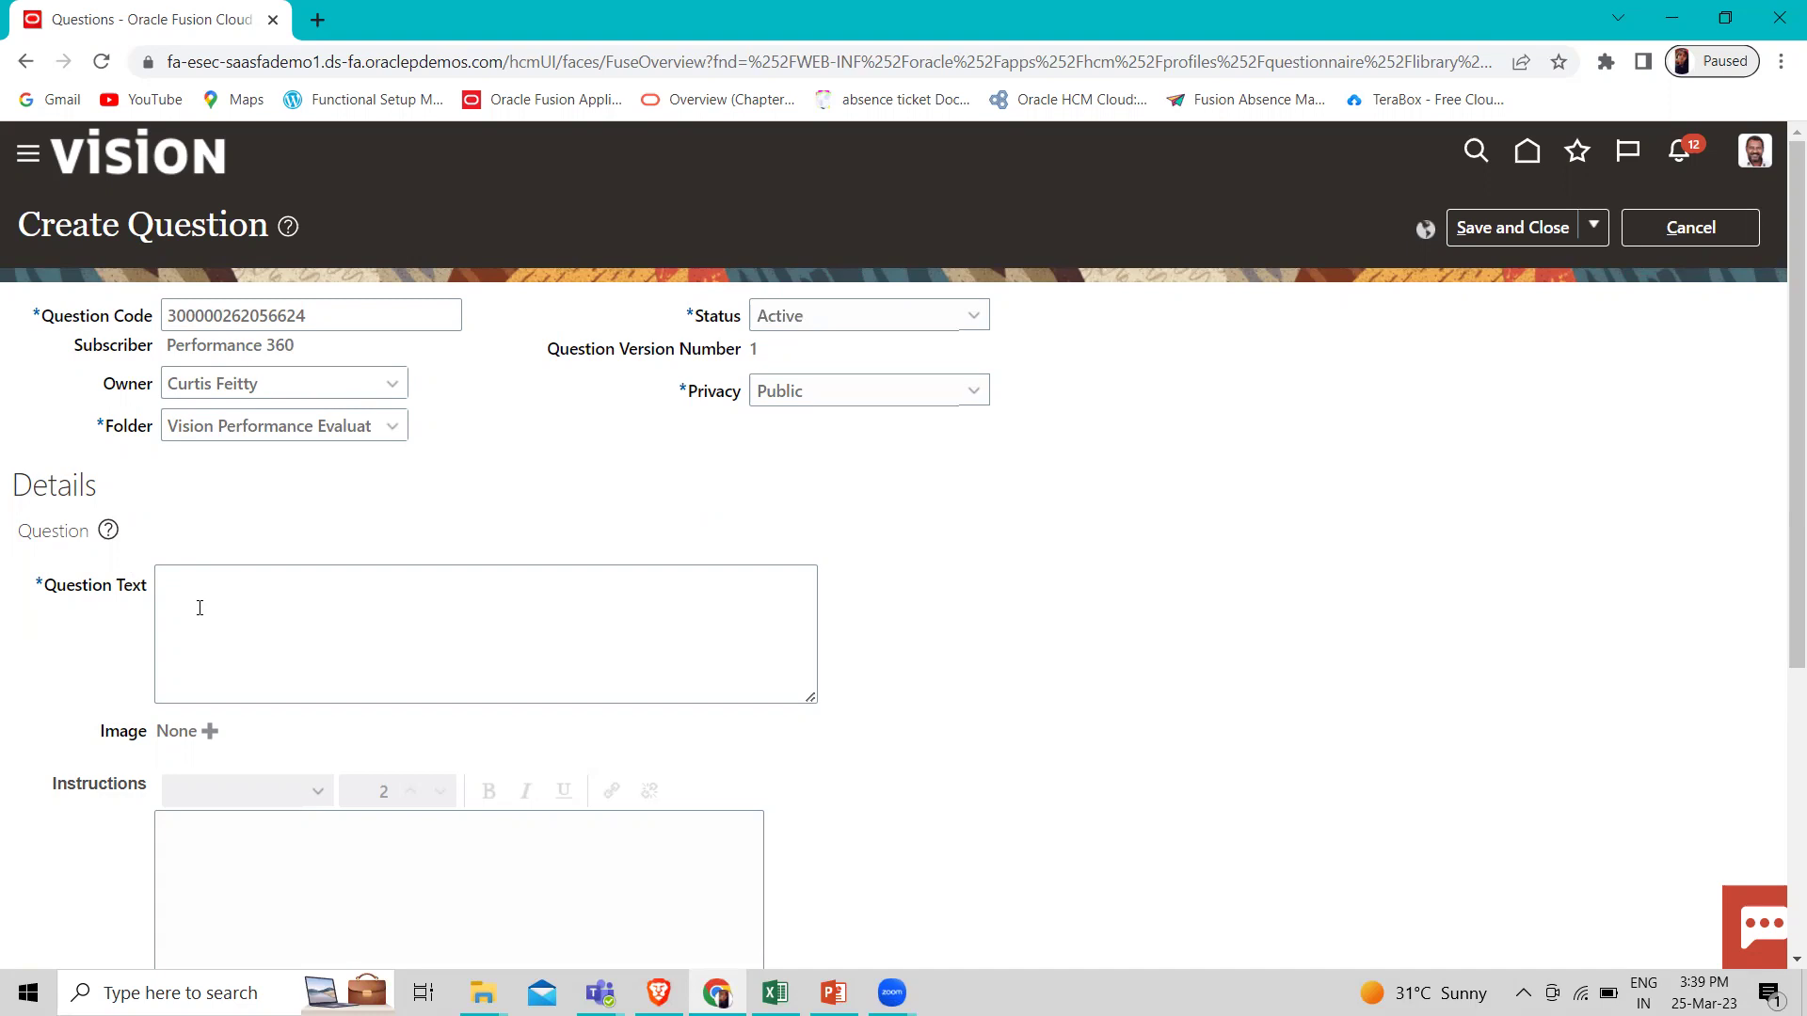
Enter "Vision describe the person's contributions to the team" as the question text
{"action": "left_click", "coordinate": [200, 607]}
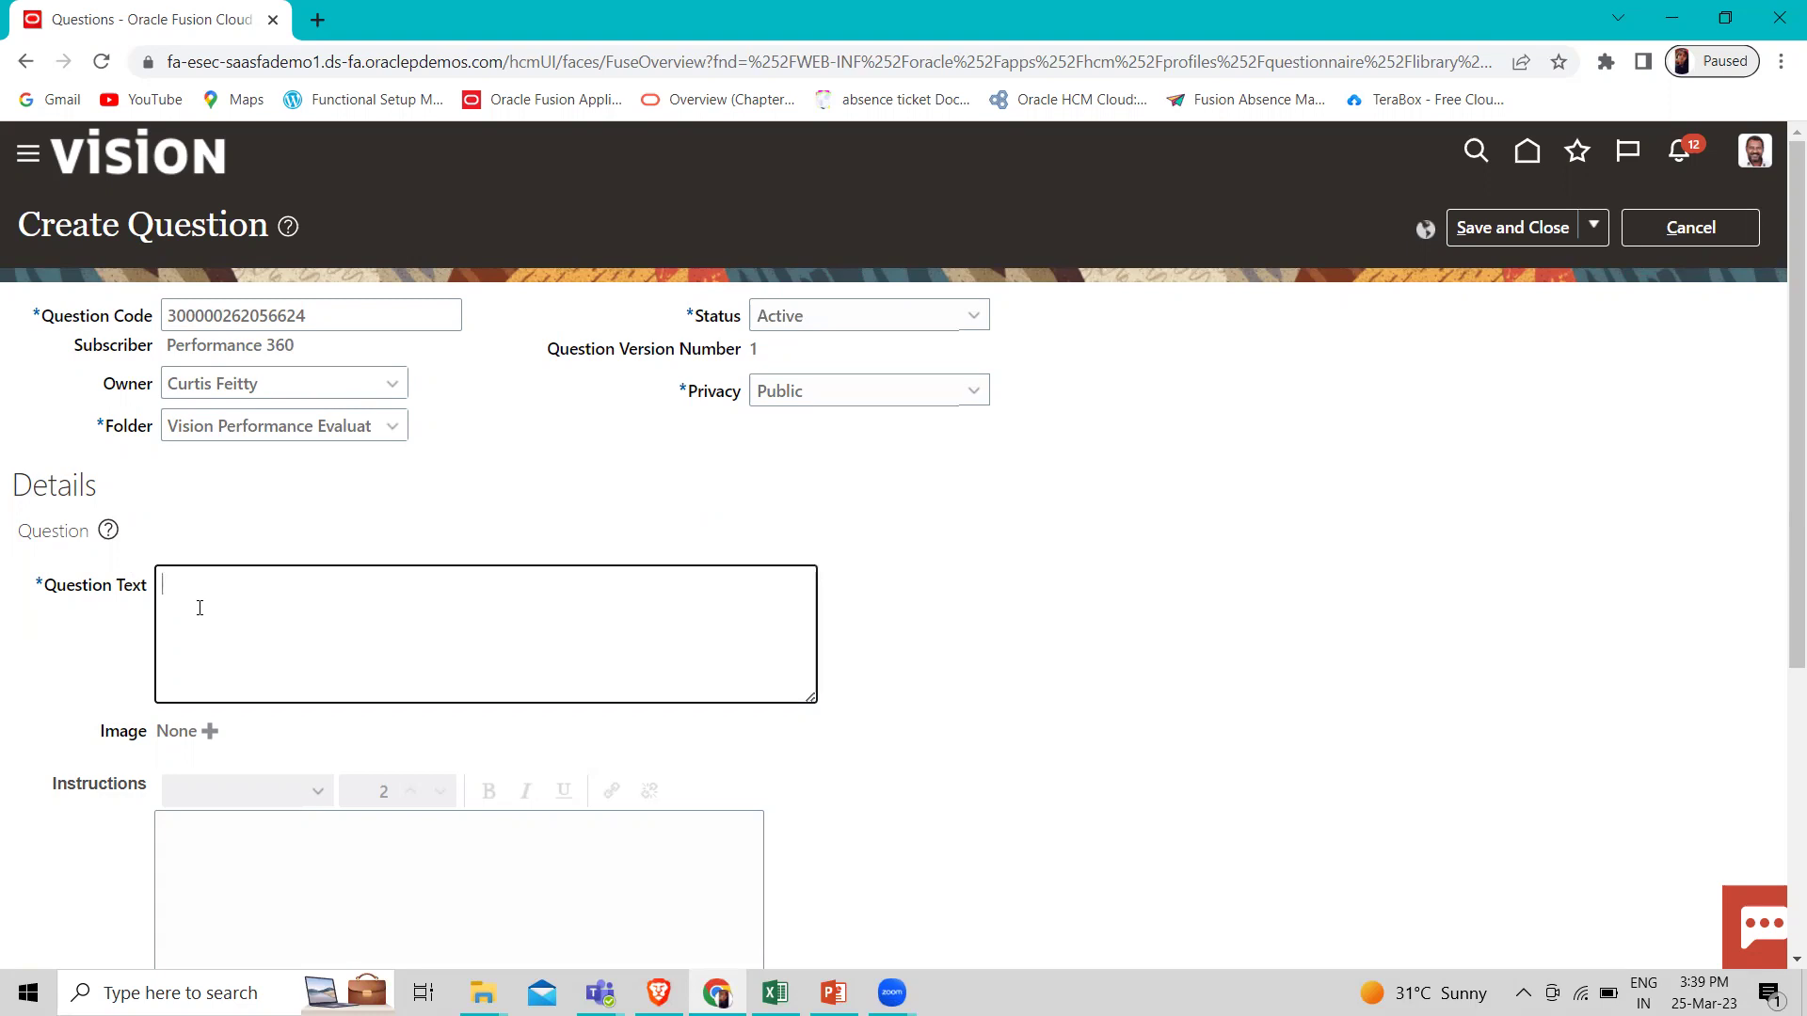
{"action": "type", "text": "Vision describe the per"}
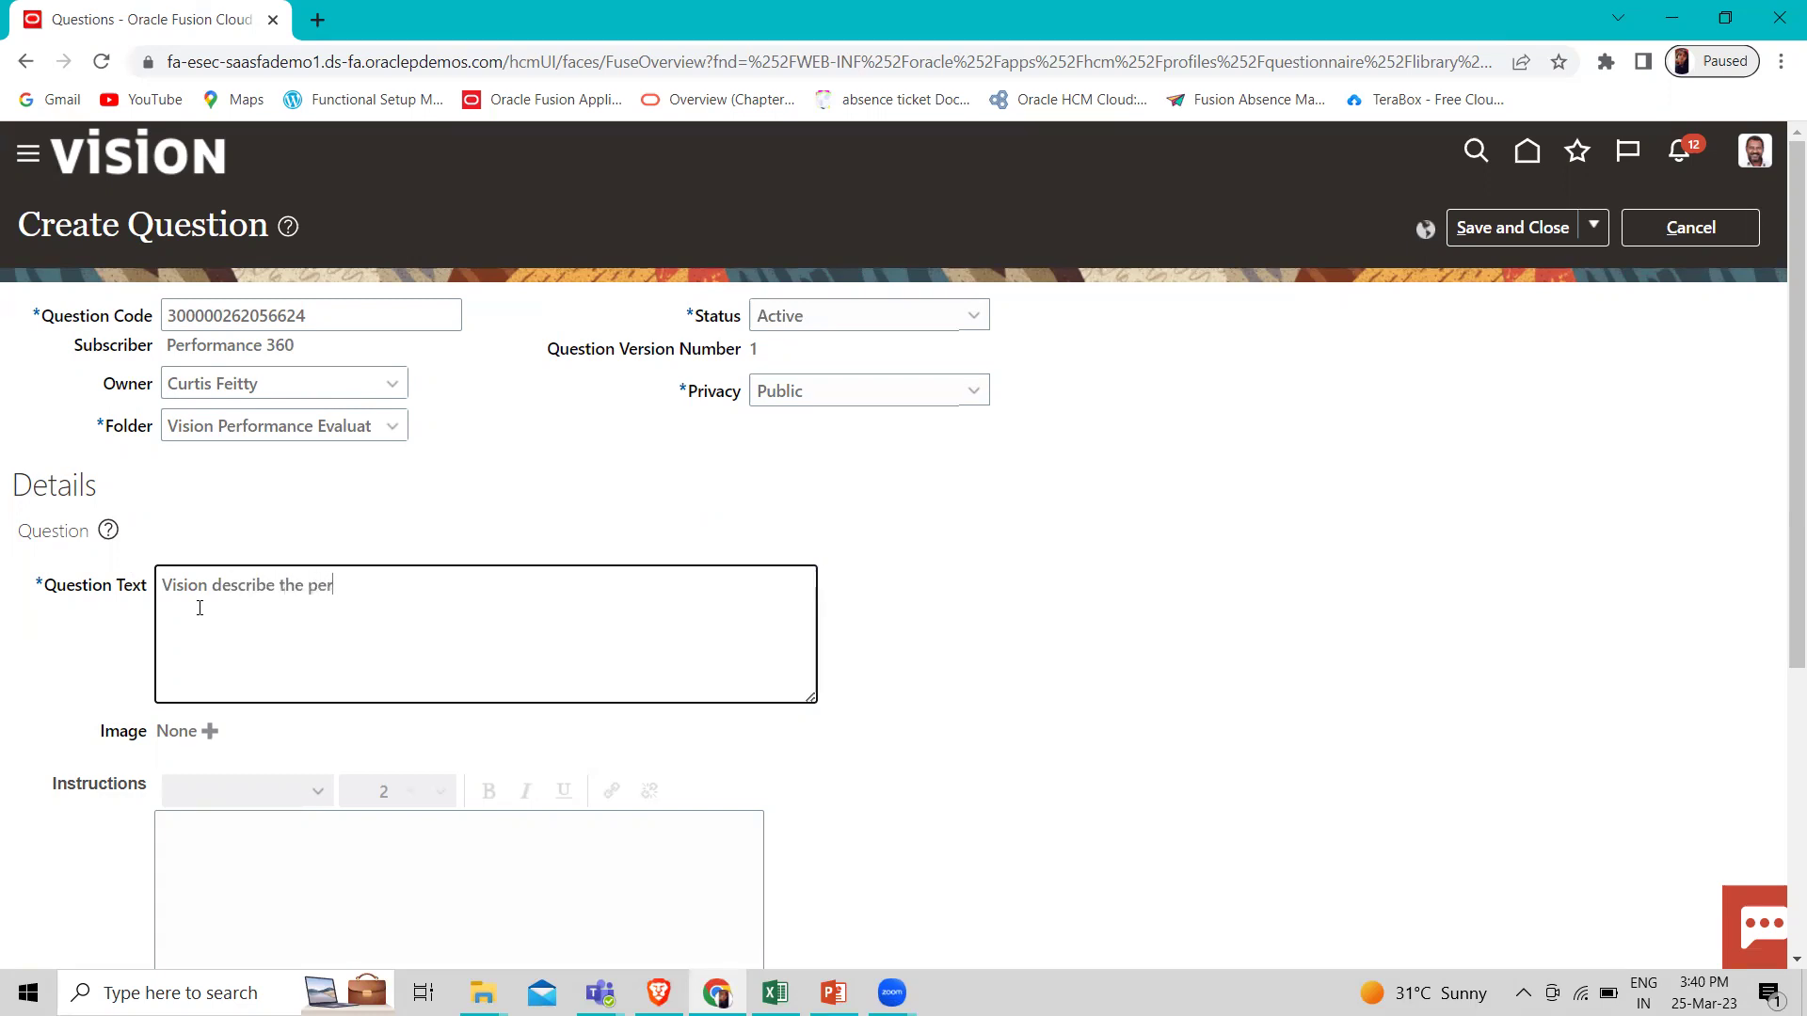
{"action": "type", "text": "son's contributions to the t"}
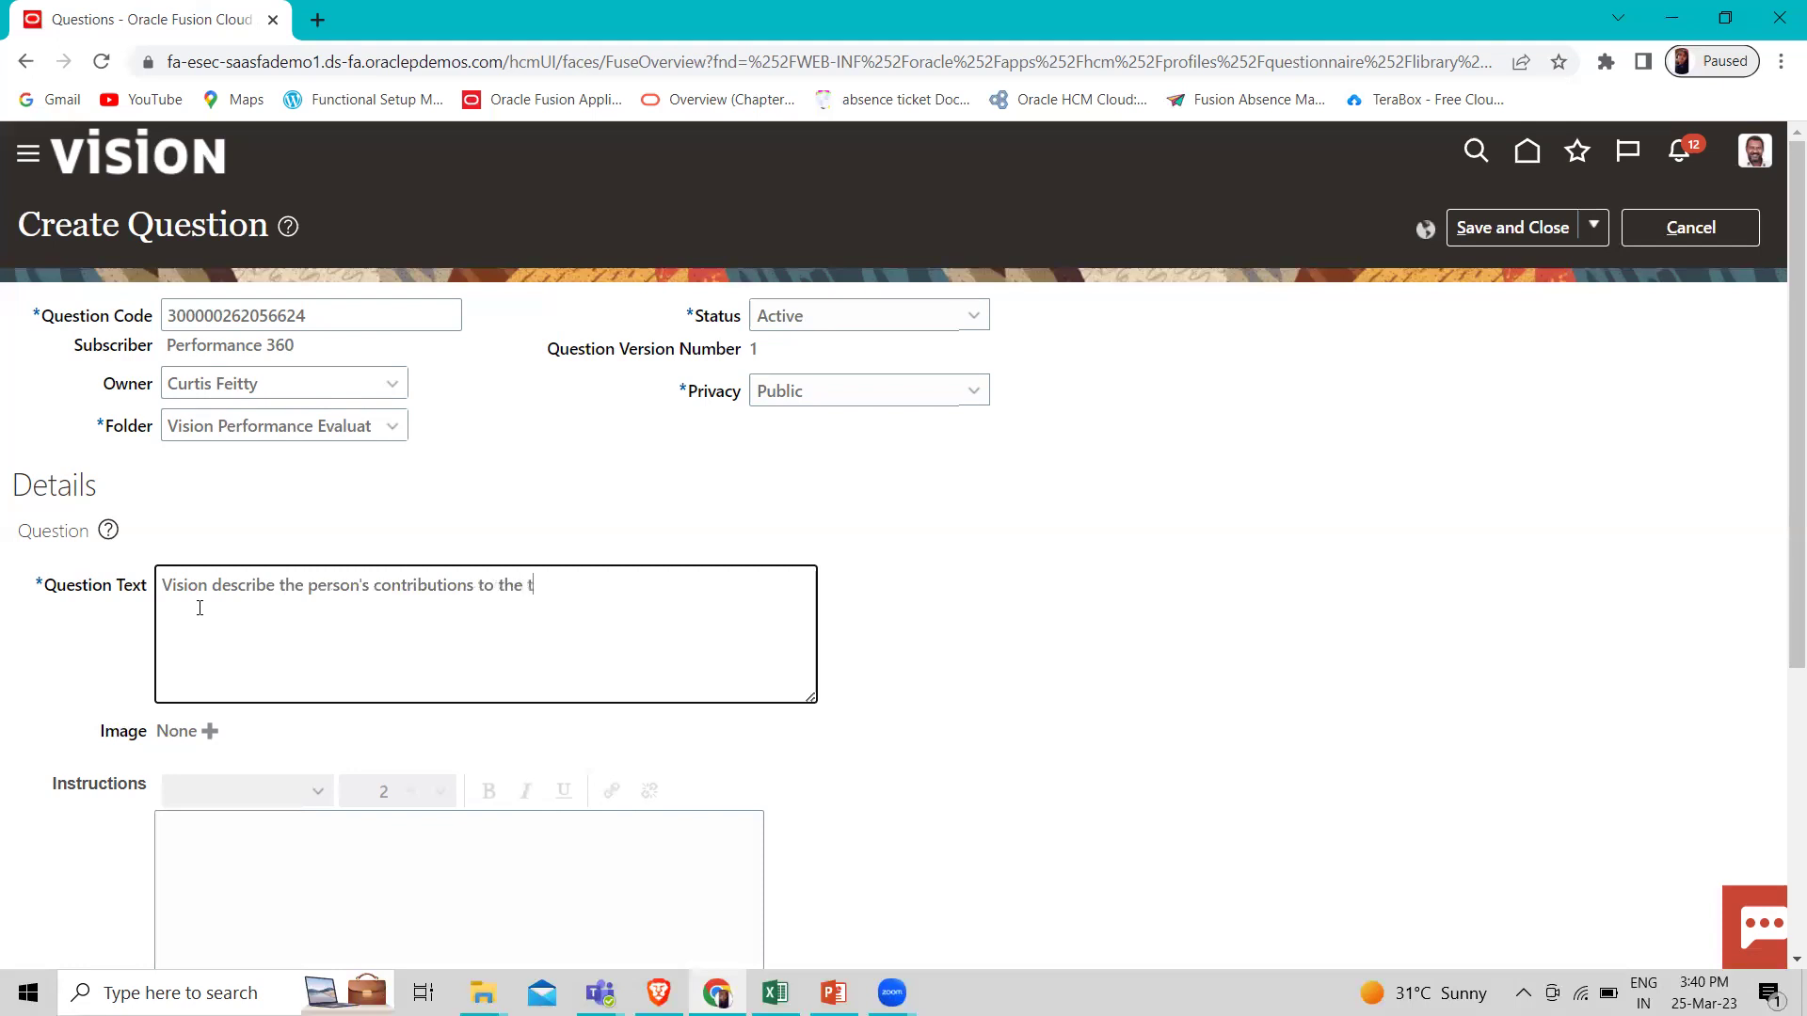
{"action": "type", "text": "eam"}
Switch the question type to Single Choice to preview its response settings, and set it back to Text
{"action": "scroll", "coordinate": [331, 630], "scroll_direction": "down", "scroll_amount": 3}
{"action": "scroll", "coordinate": [283, 658], "scroll_direction": "down", "scroll_amount": 1}
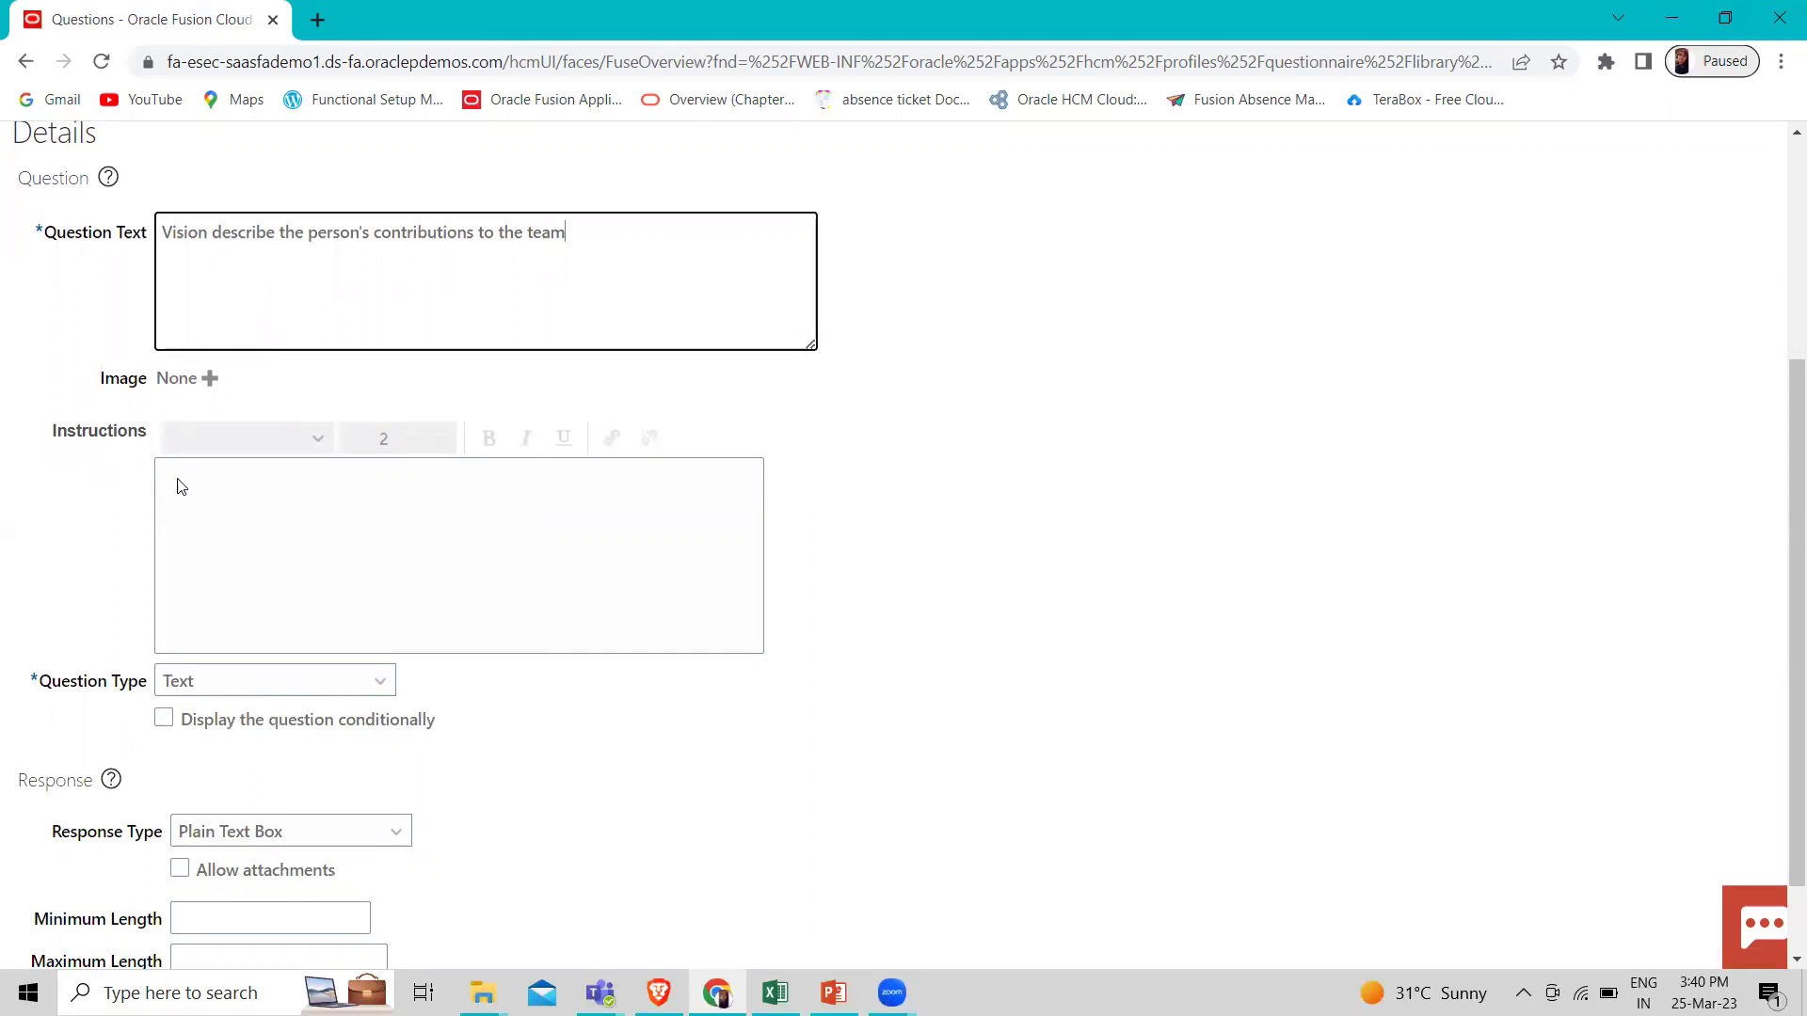
{"action": "left_click", "coordinate": [321, 692]}
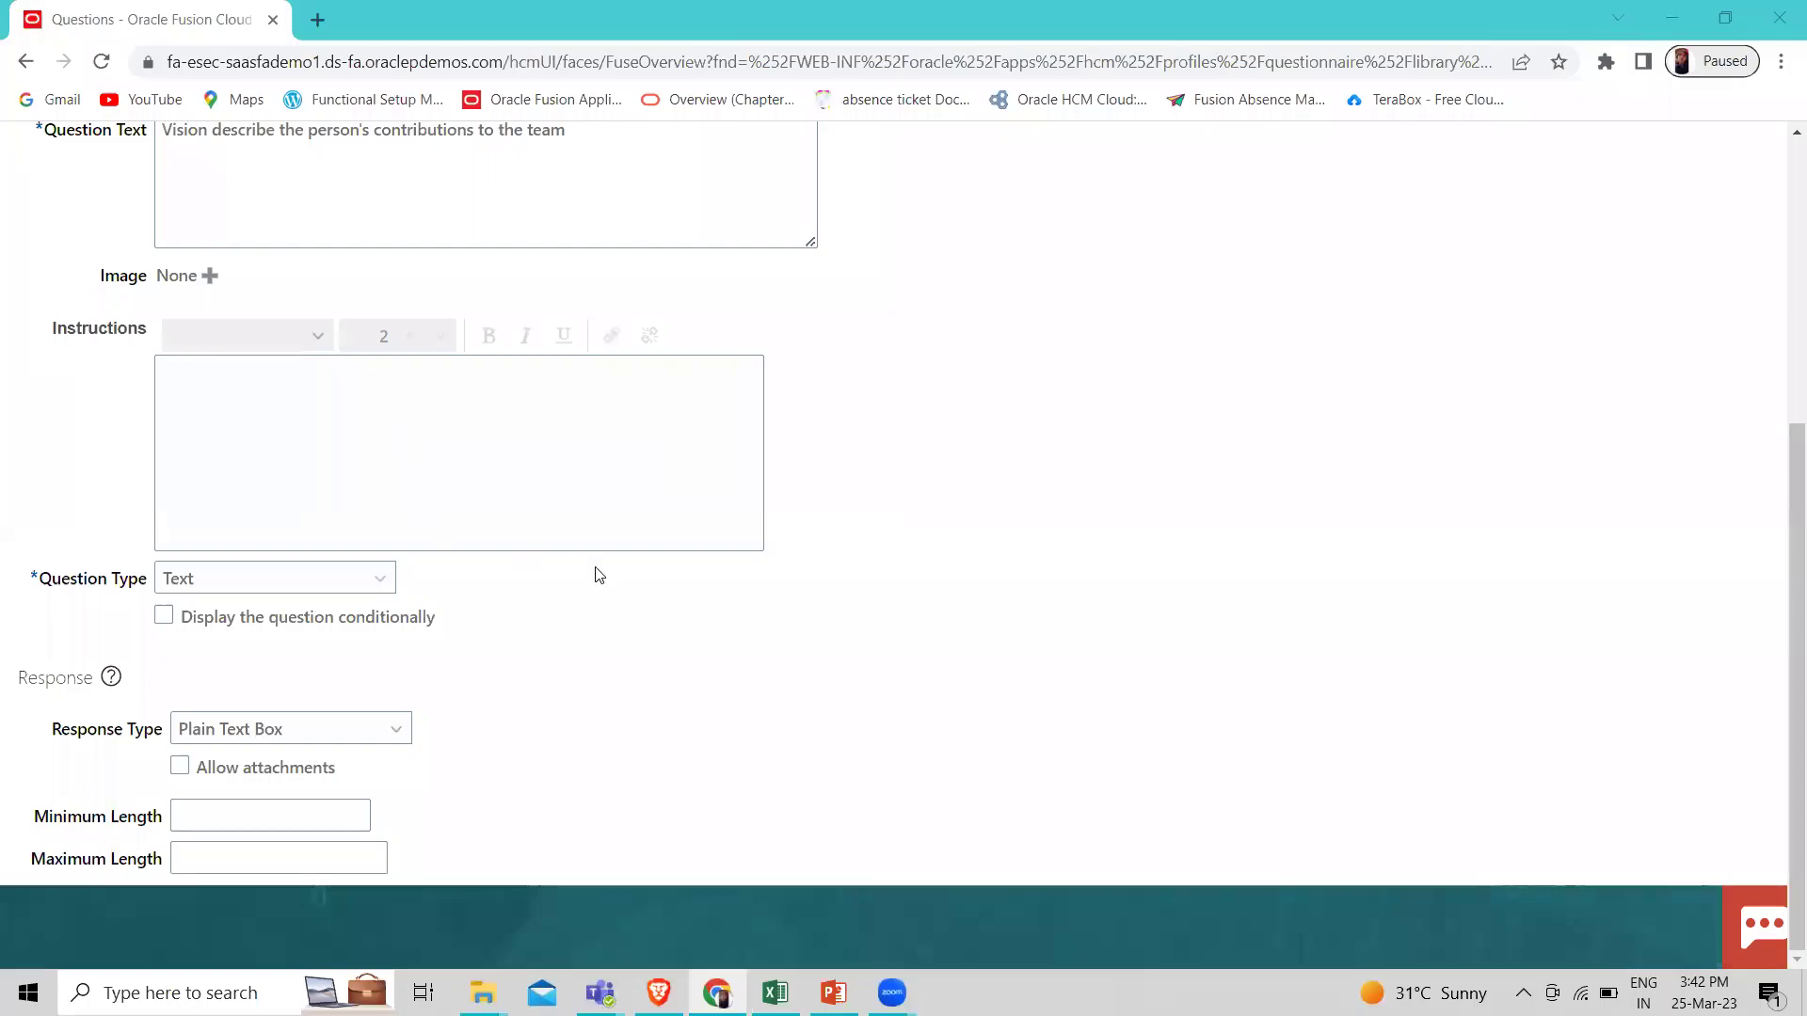
{"action": "left_click", "coordinate": [323, 589]}
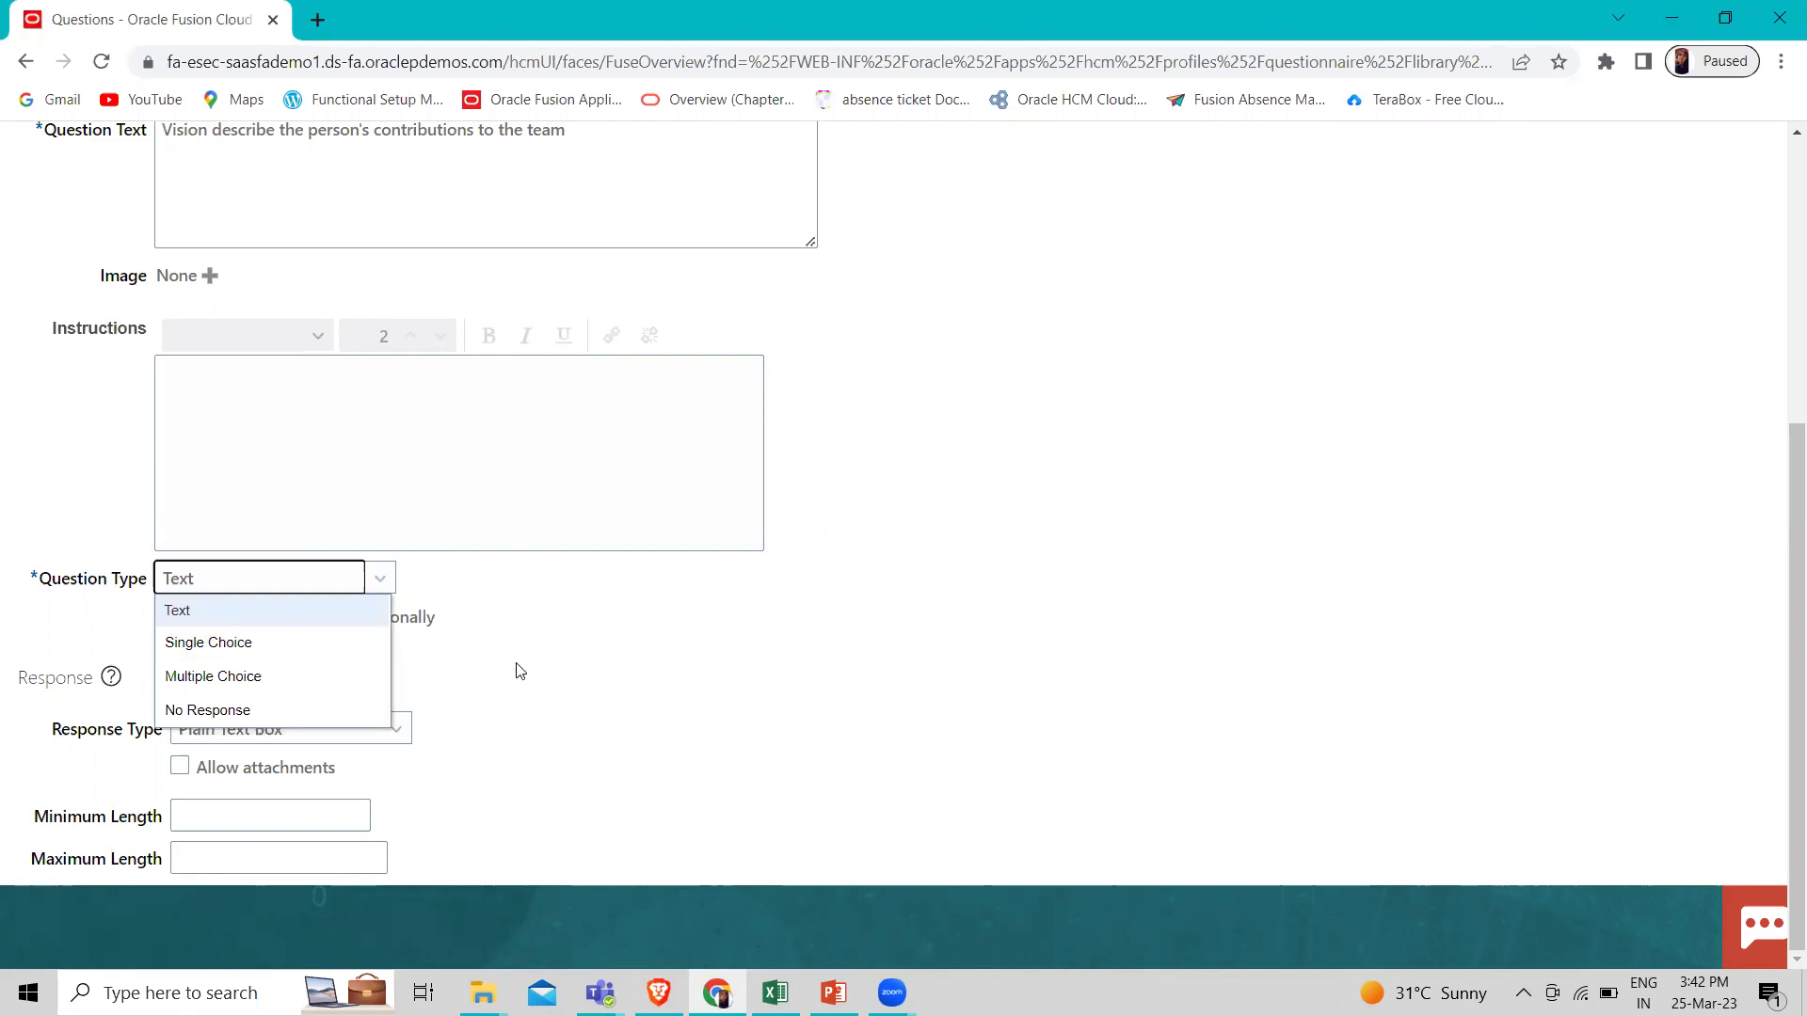
{"action": "left_click", "coordinate": [439, 624]}
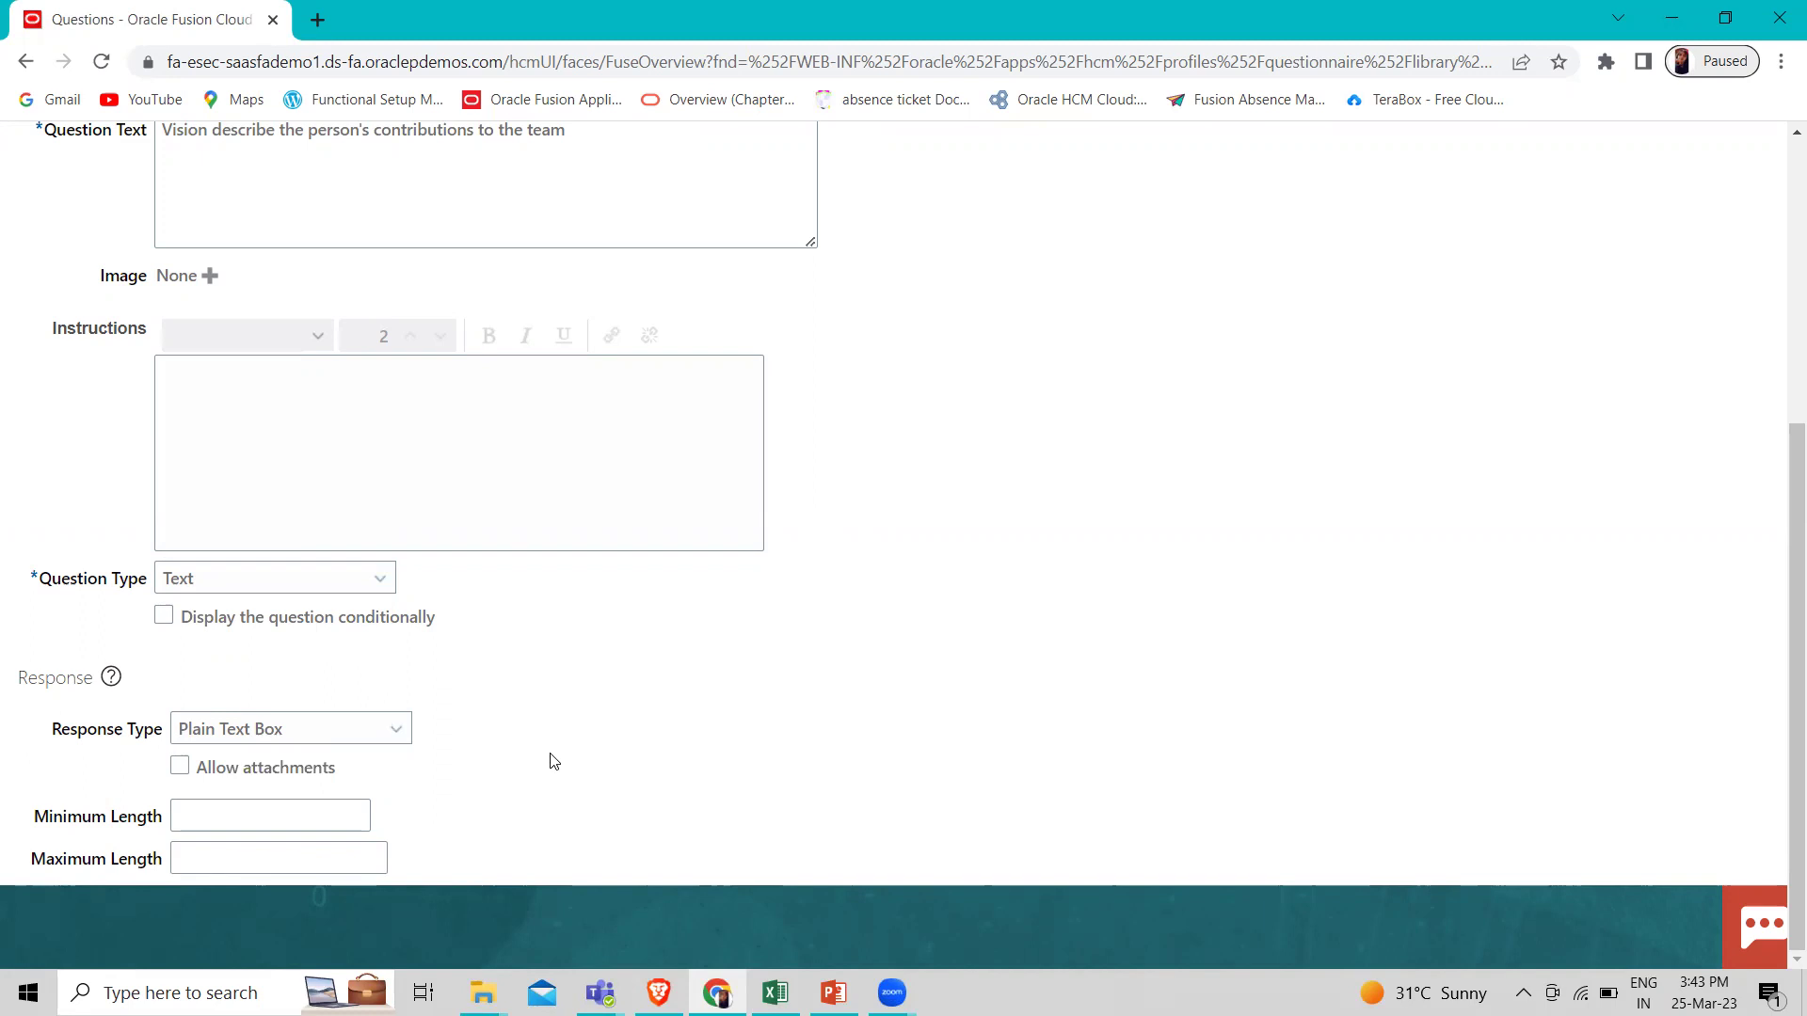
{"action": "left_click", "coordinate": [326, 588]}
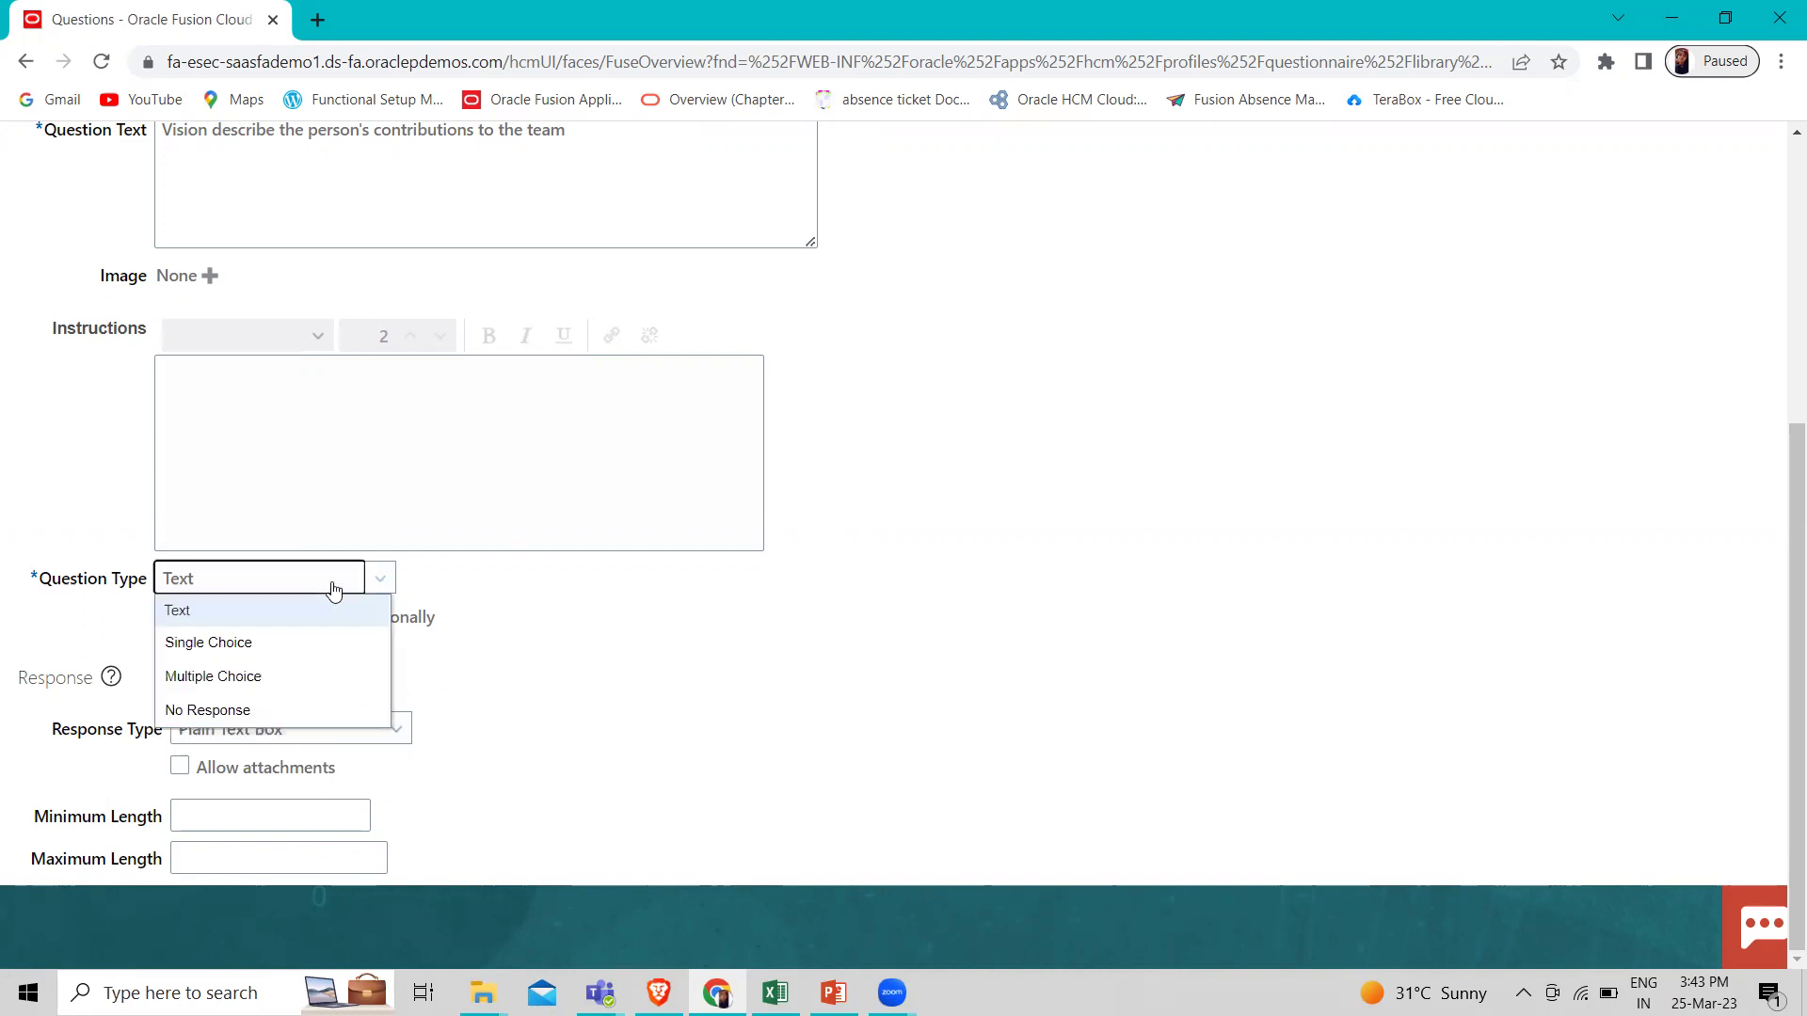
{"action": "left_click", "coordinate": [265, 647]}
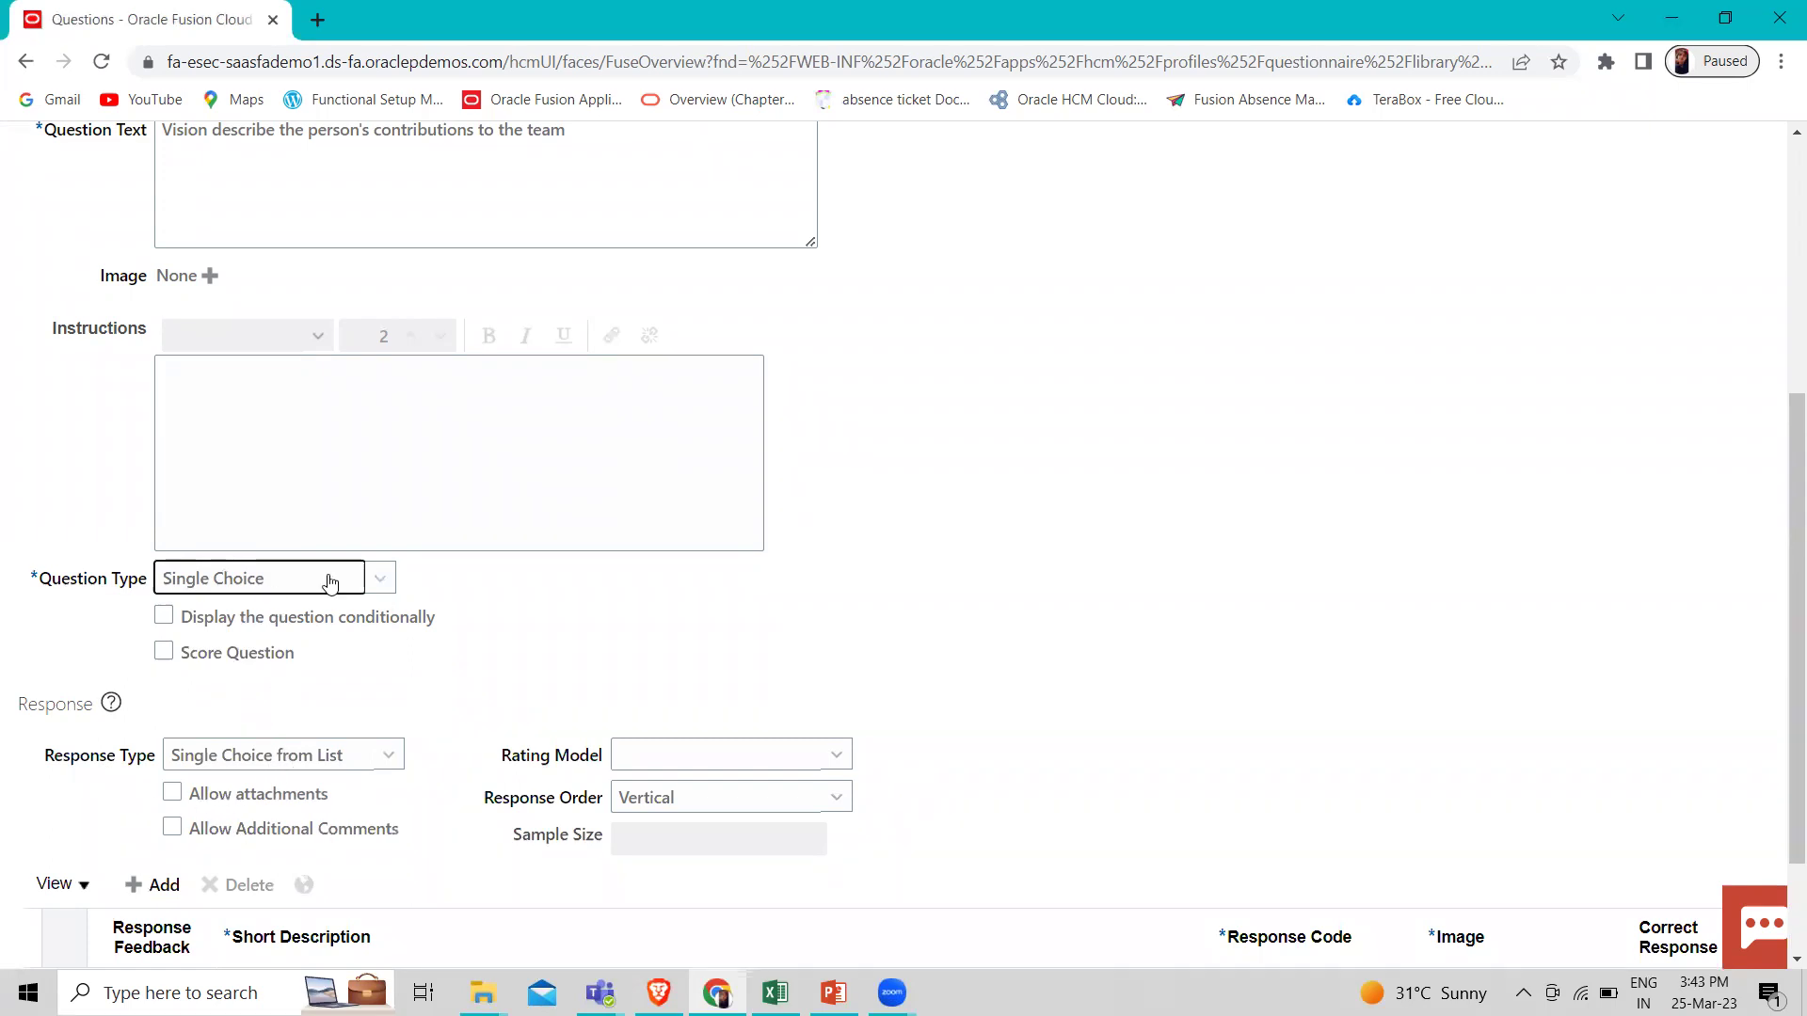
{"action": "left_click", "coordinate": [381, 578]}
{"action": "left_click", "coordinate": [292, 613]}
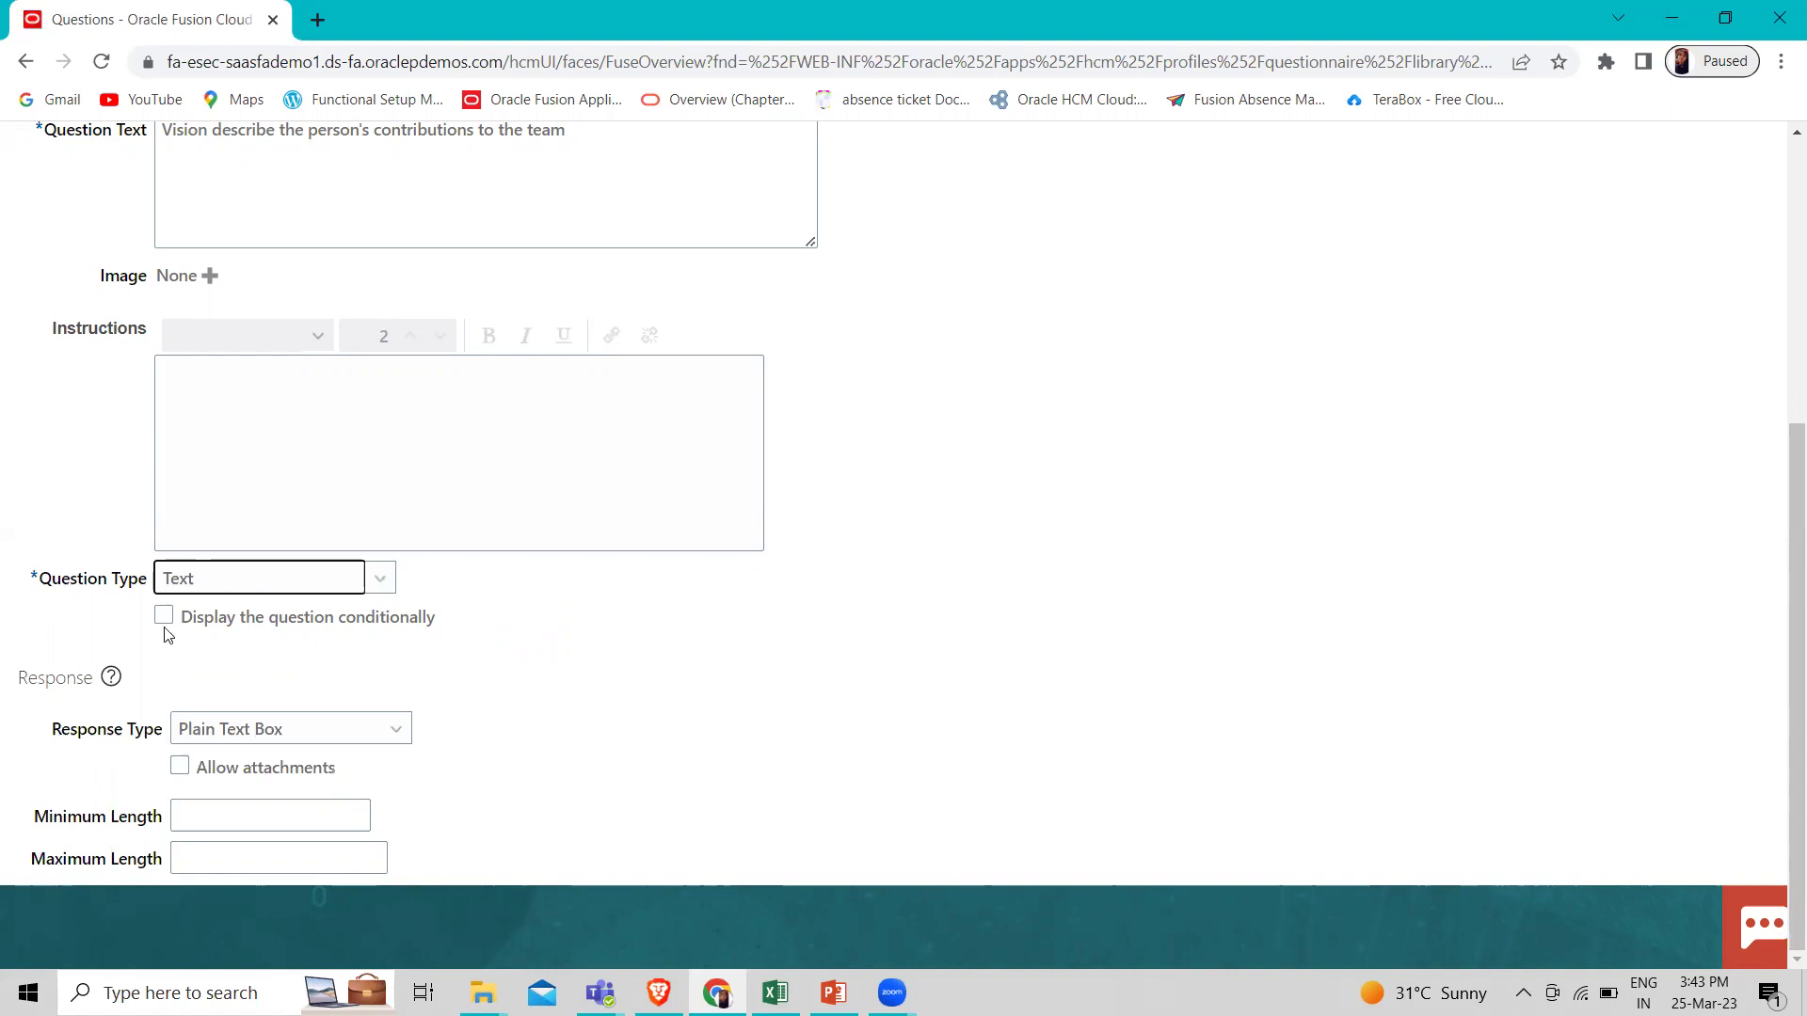
Check the response types offered for a Text question, and switch the question type to Single Choice
{"action": "left_click", "coordinate": [338, 733]}
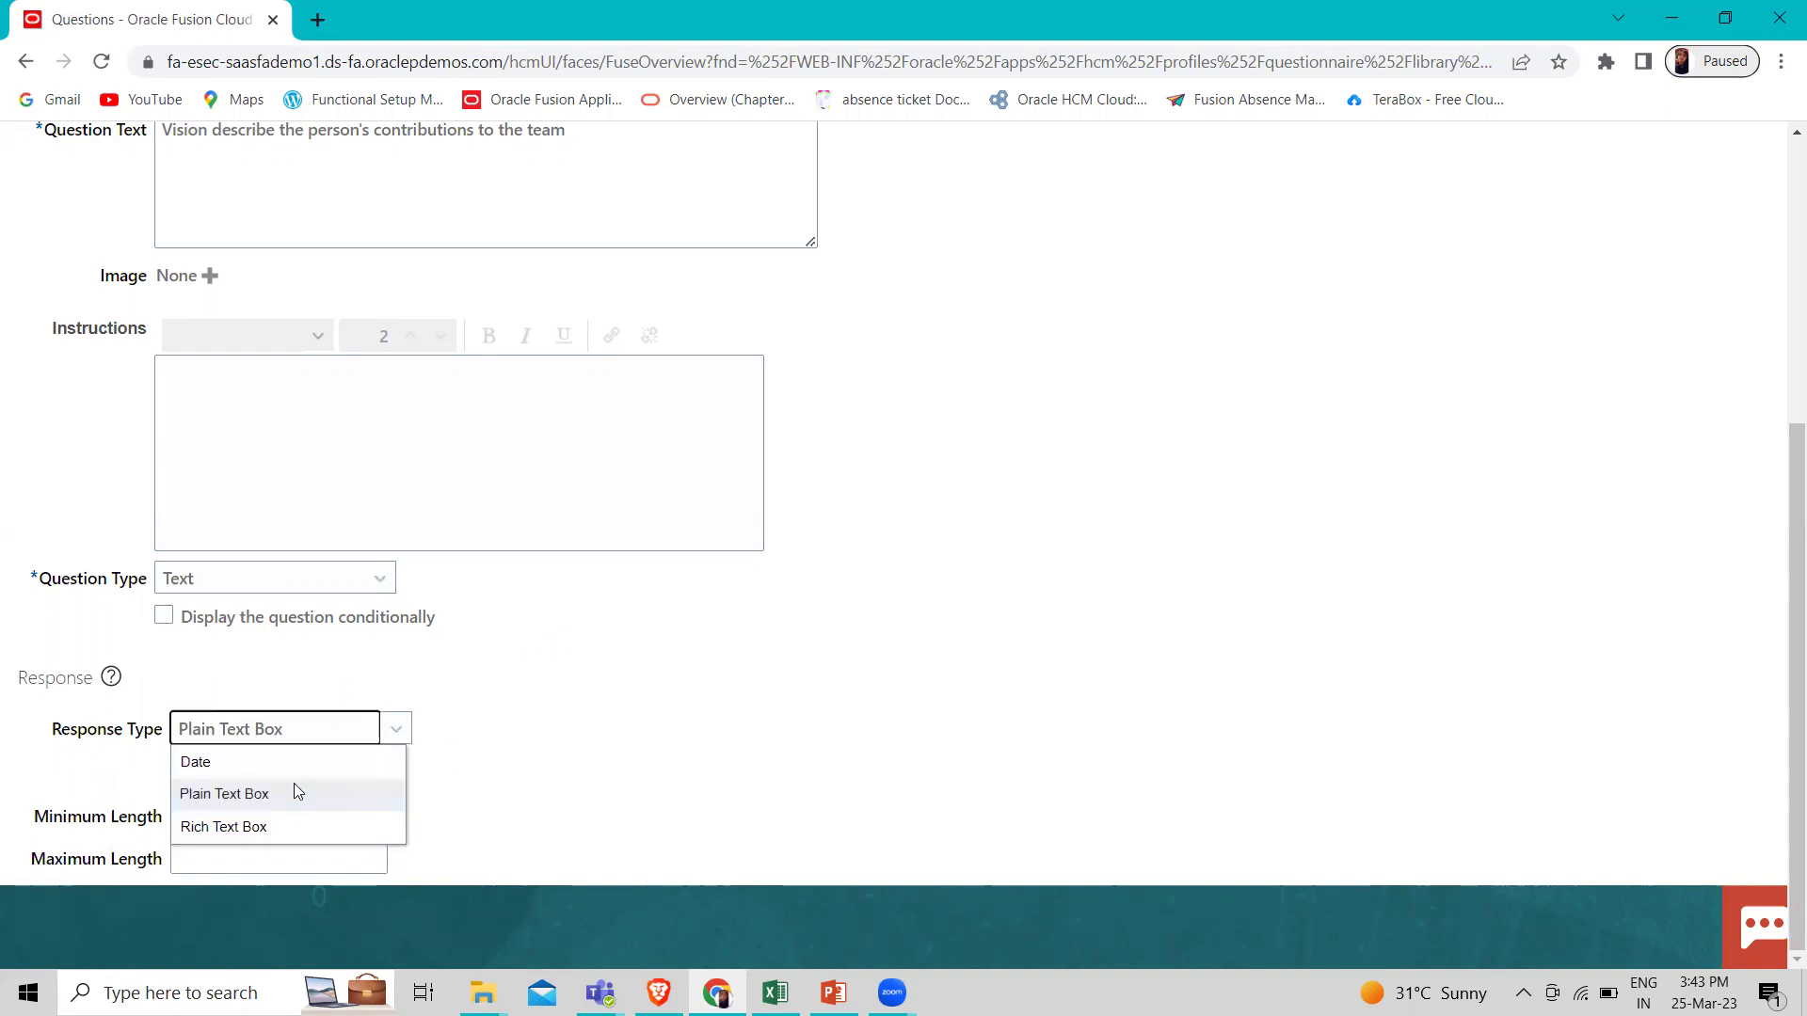
{"action": "left_click", "coordinate": [508, 805]}
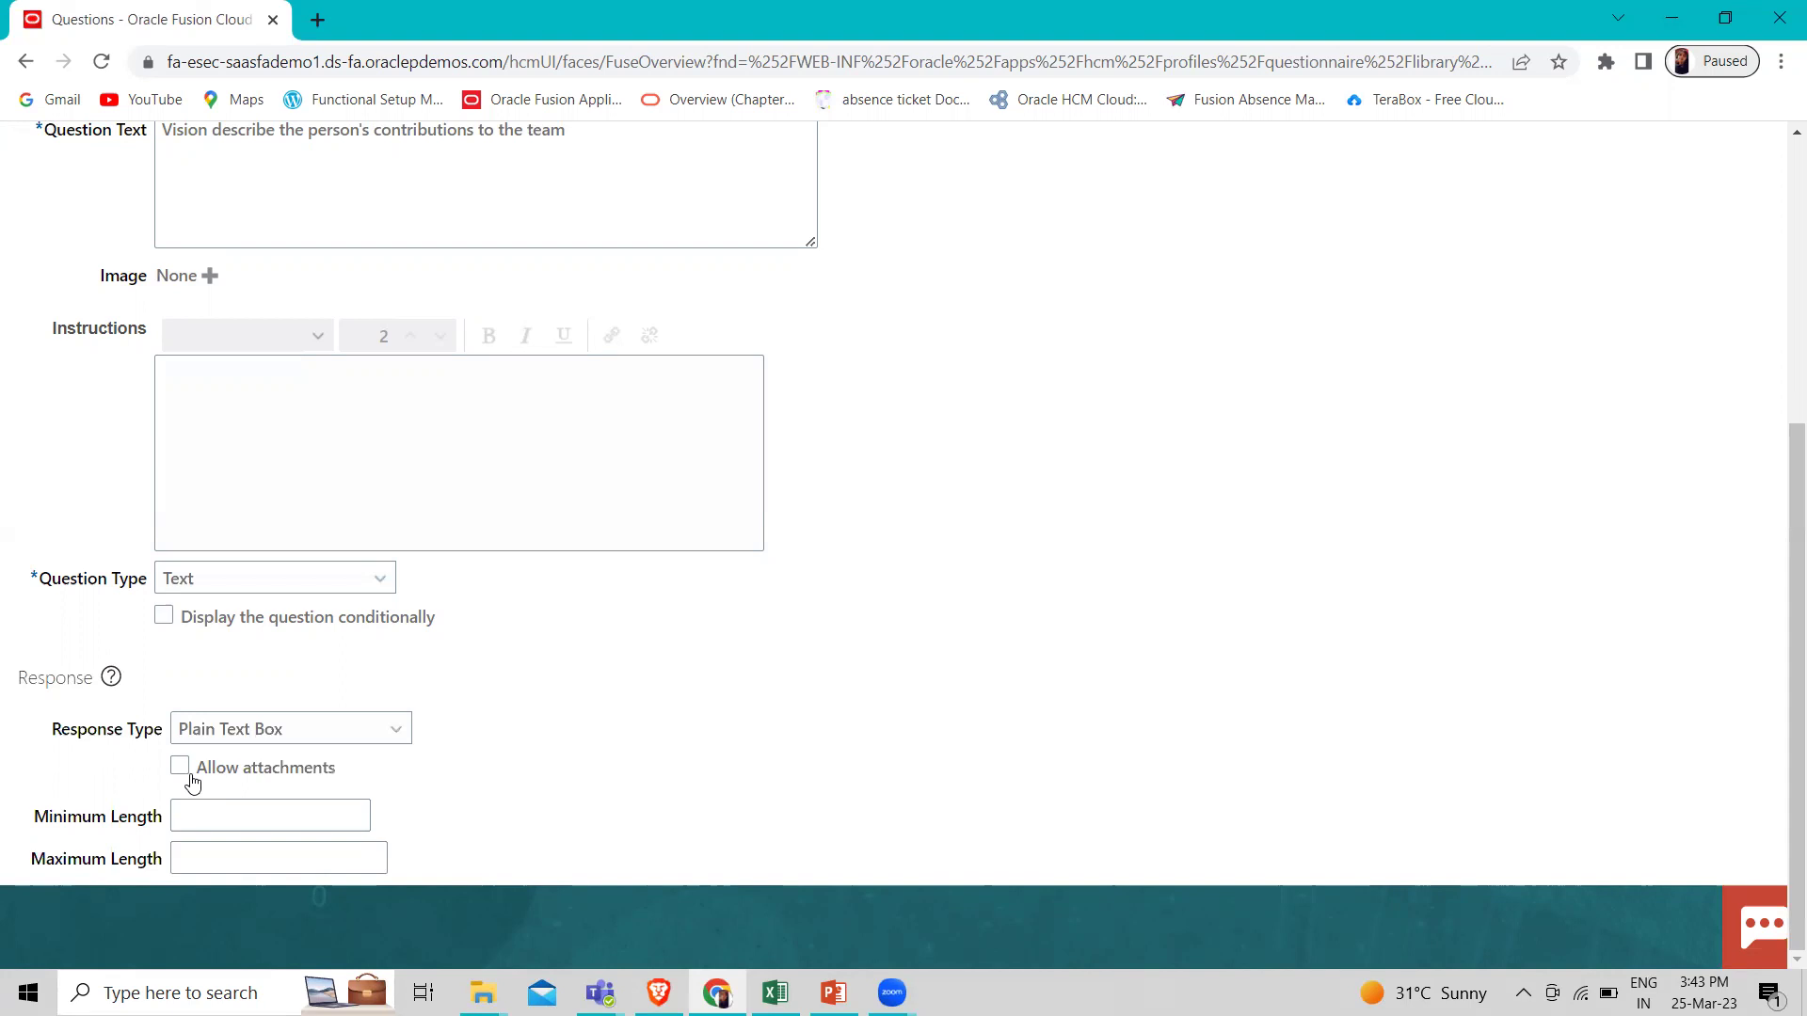
{"action": "left_click", "coordinate": [297, 585]}
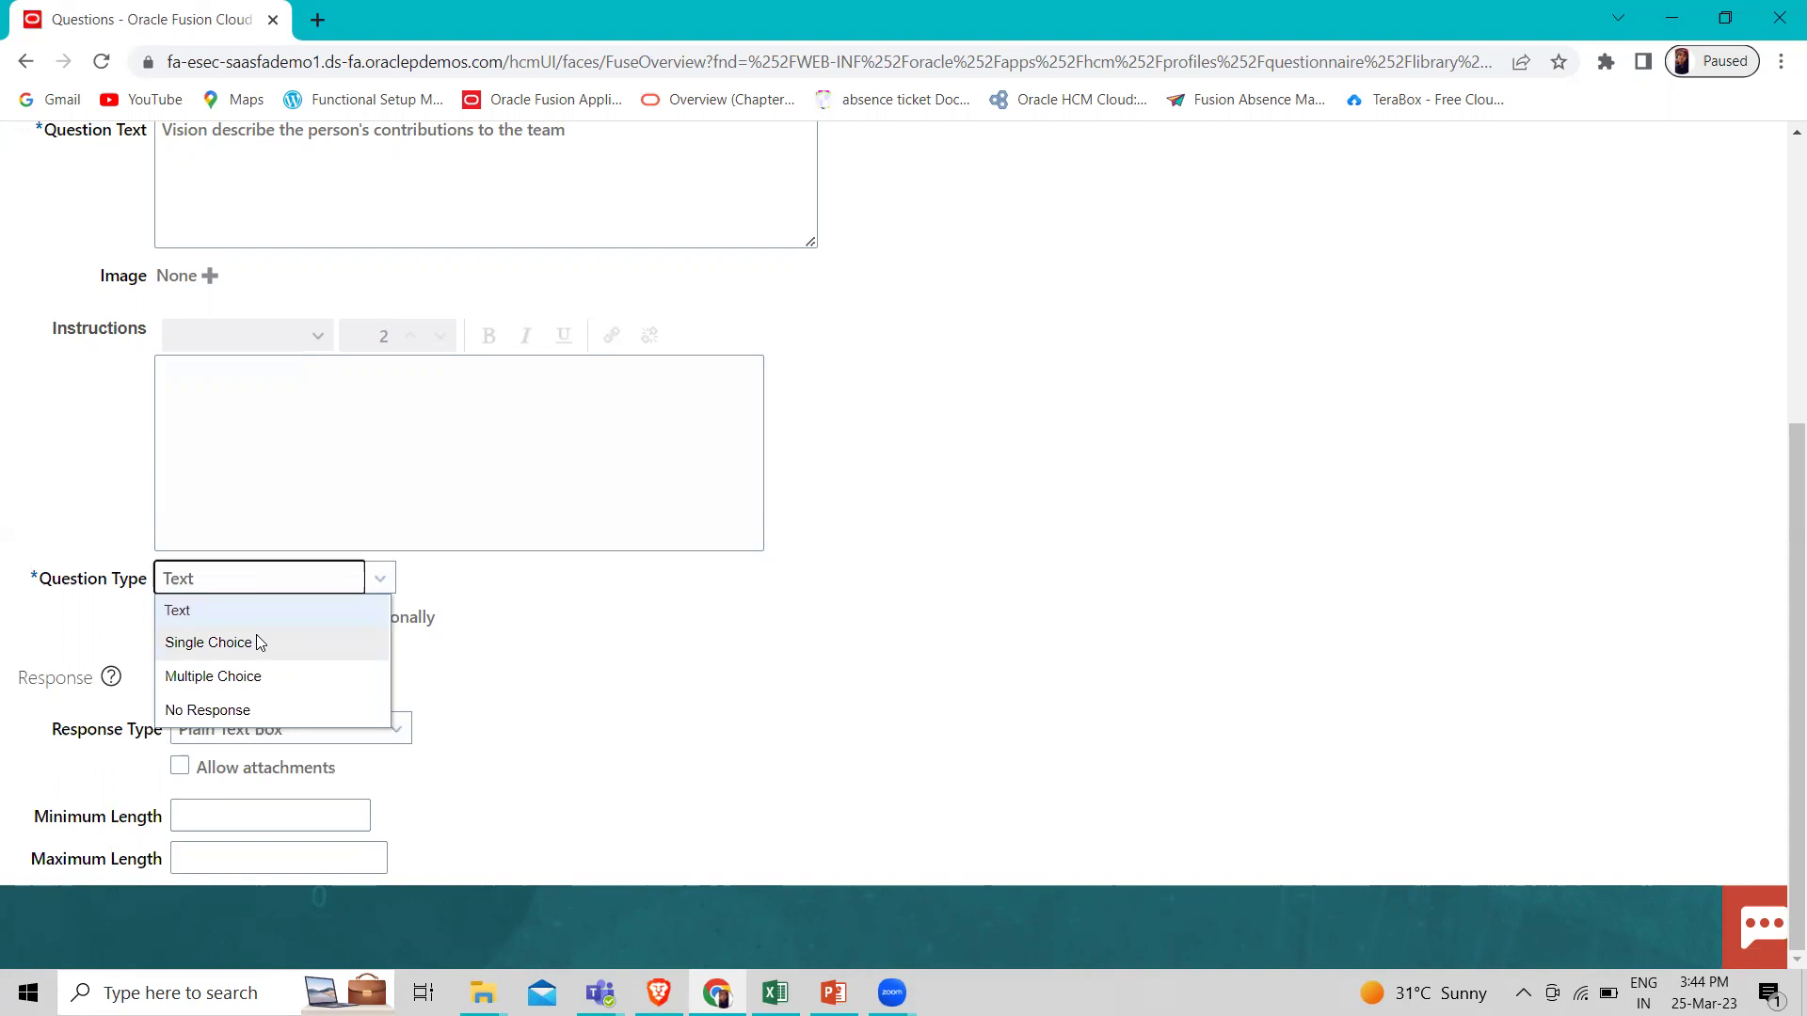
{"action": "left_click", "coordinate": [260, 643]}
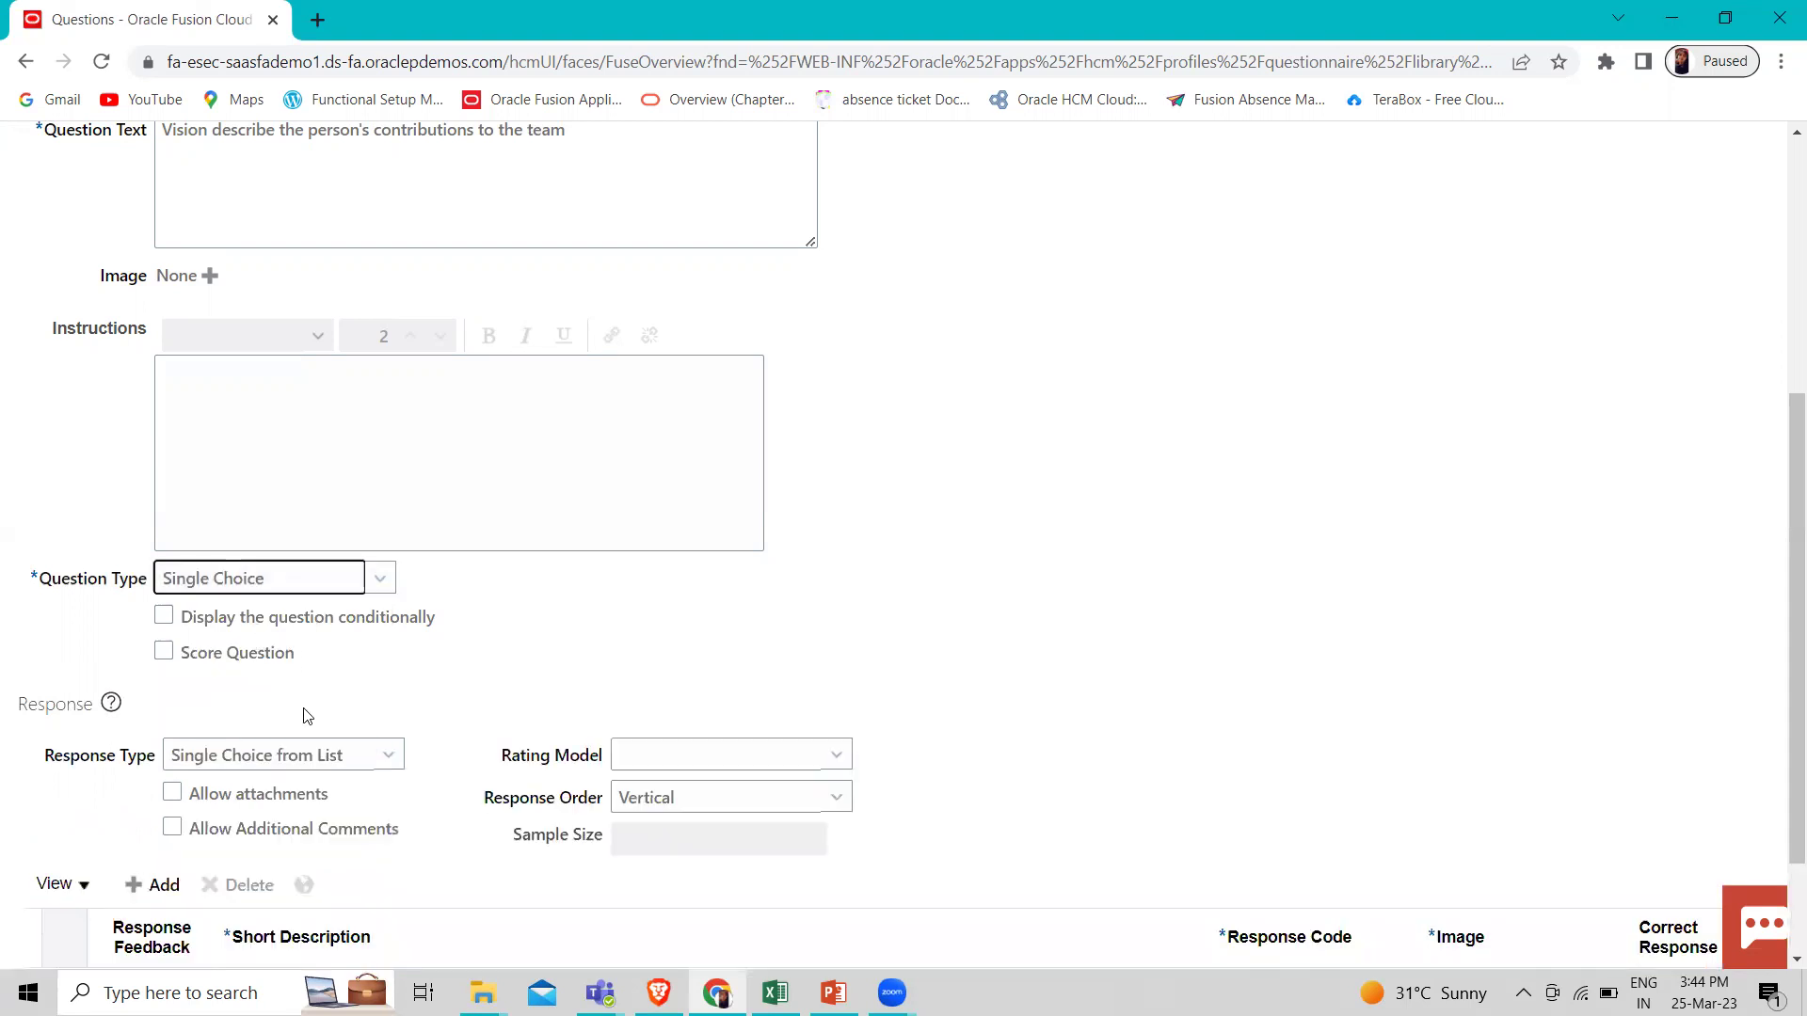
Try the Radio Button List response type for the Single Choice question, and return it to Single Choice from List
{"action": "left_click", "coordinate": [383, 756]}
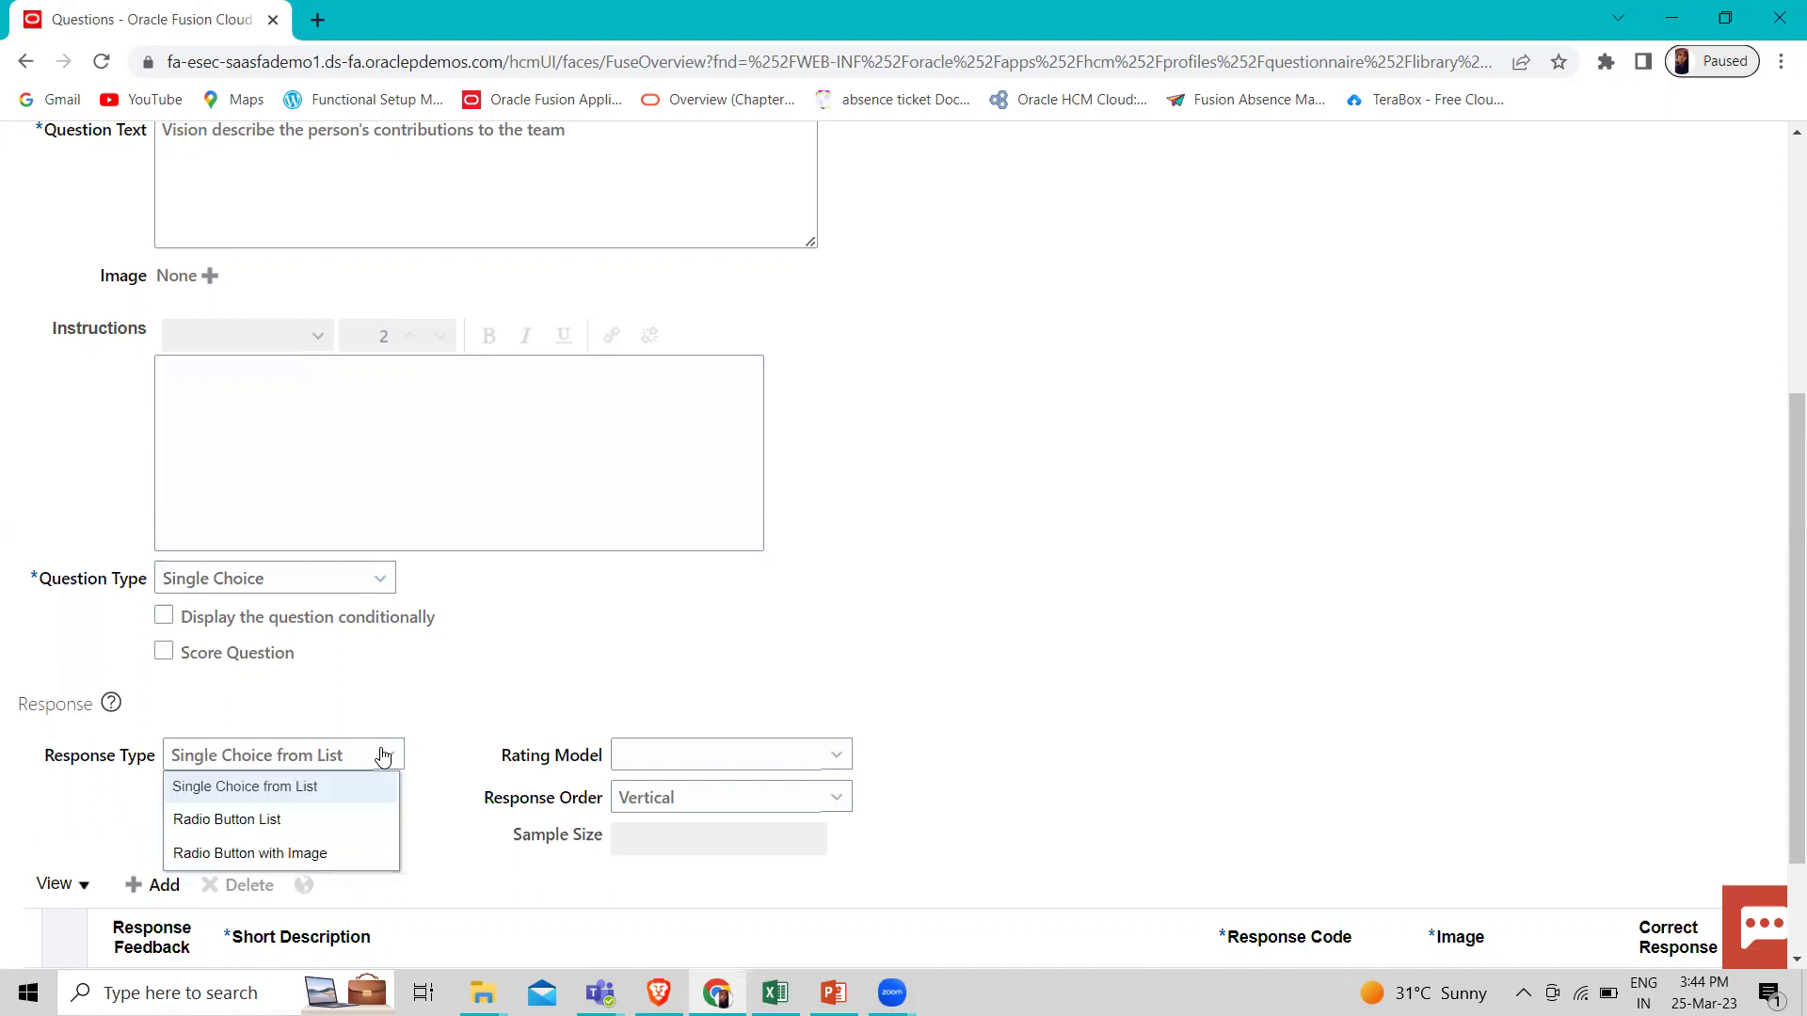
{"action": "left_click", "coordinate": [307, 820]}
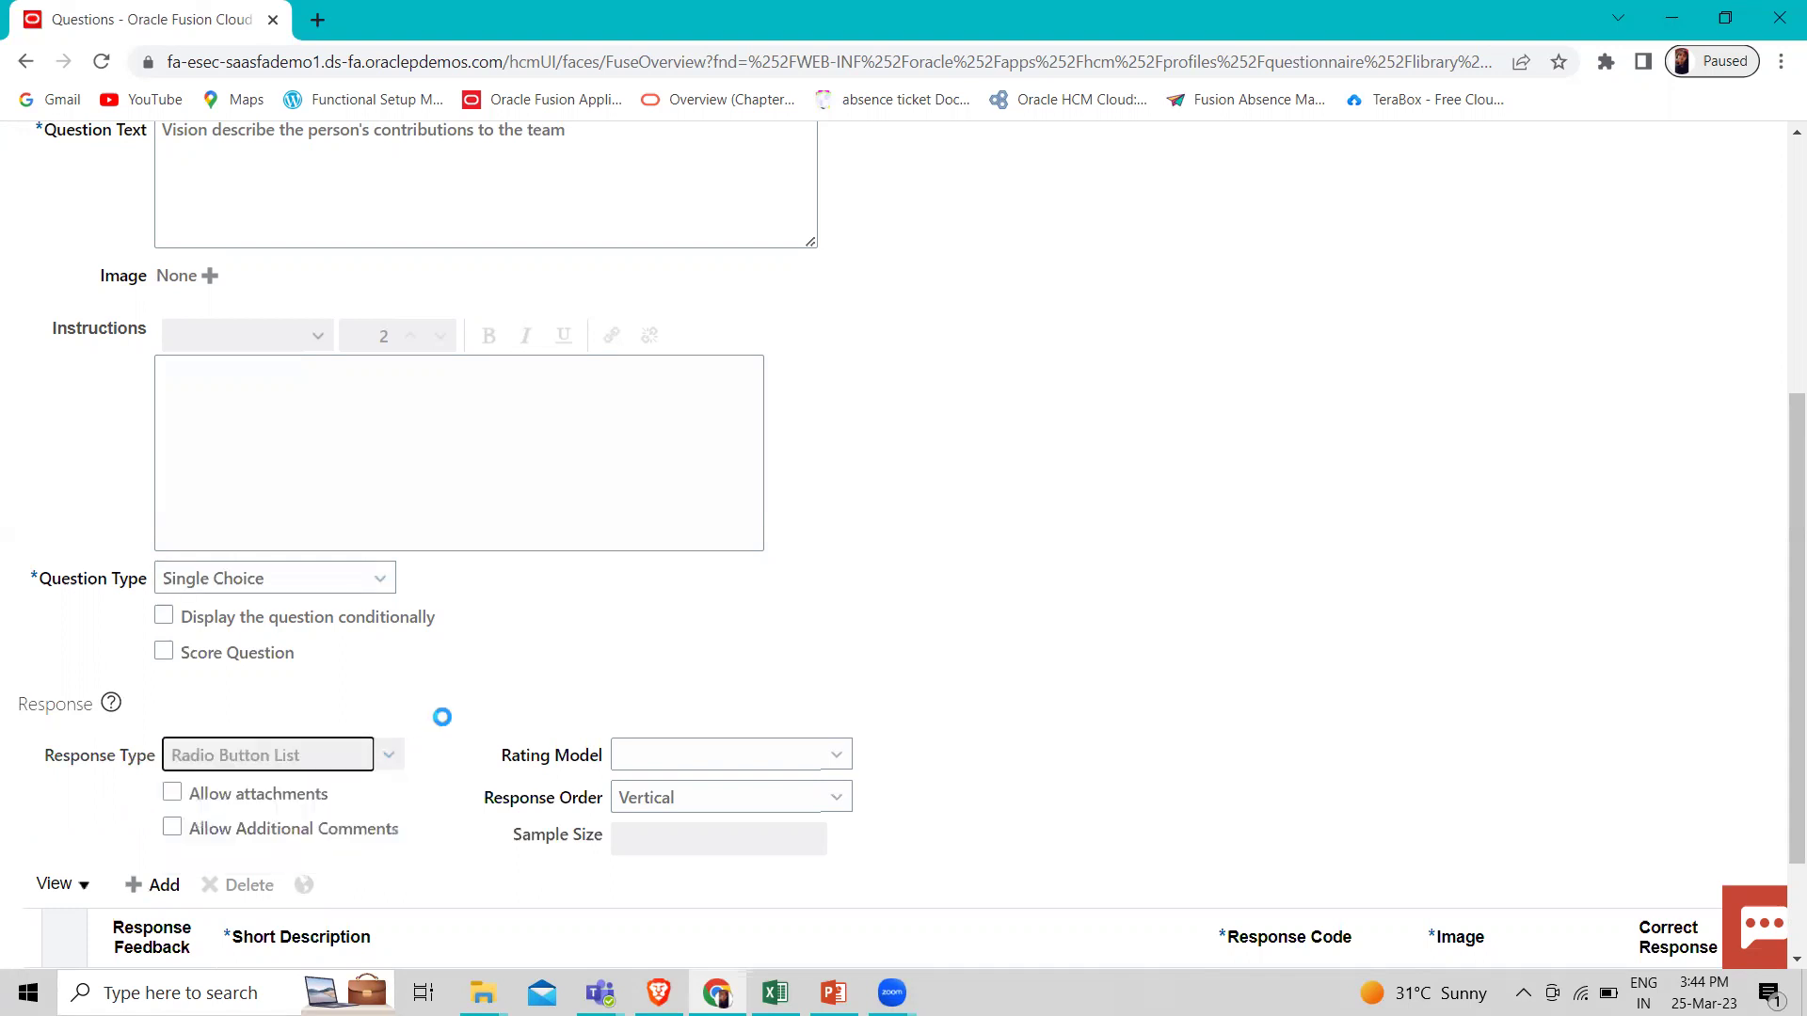
{"action": "left_click", "coordinate": [387, 758]}
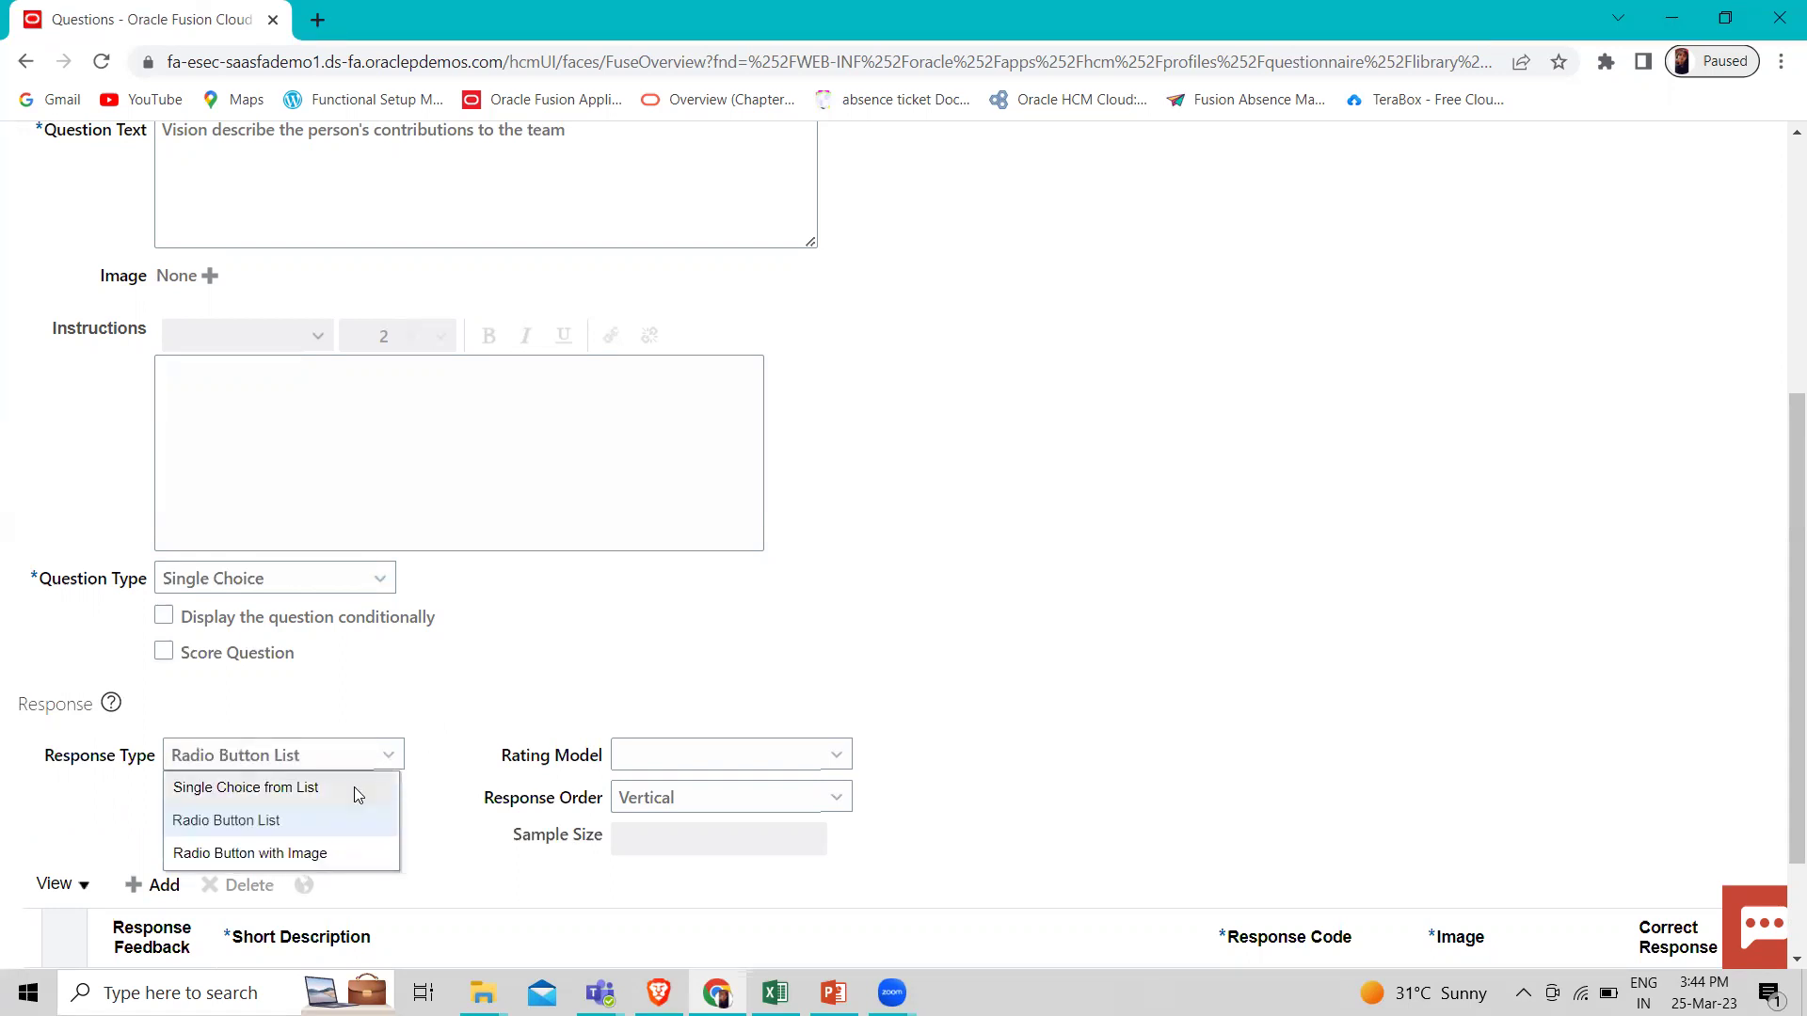
{"action": "left_click", "coordinate": [354, 786]}
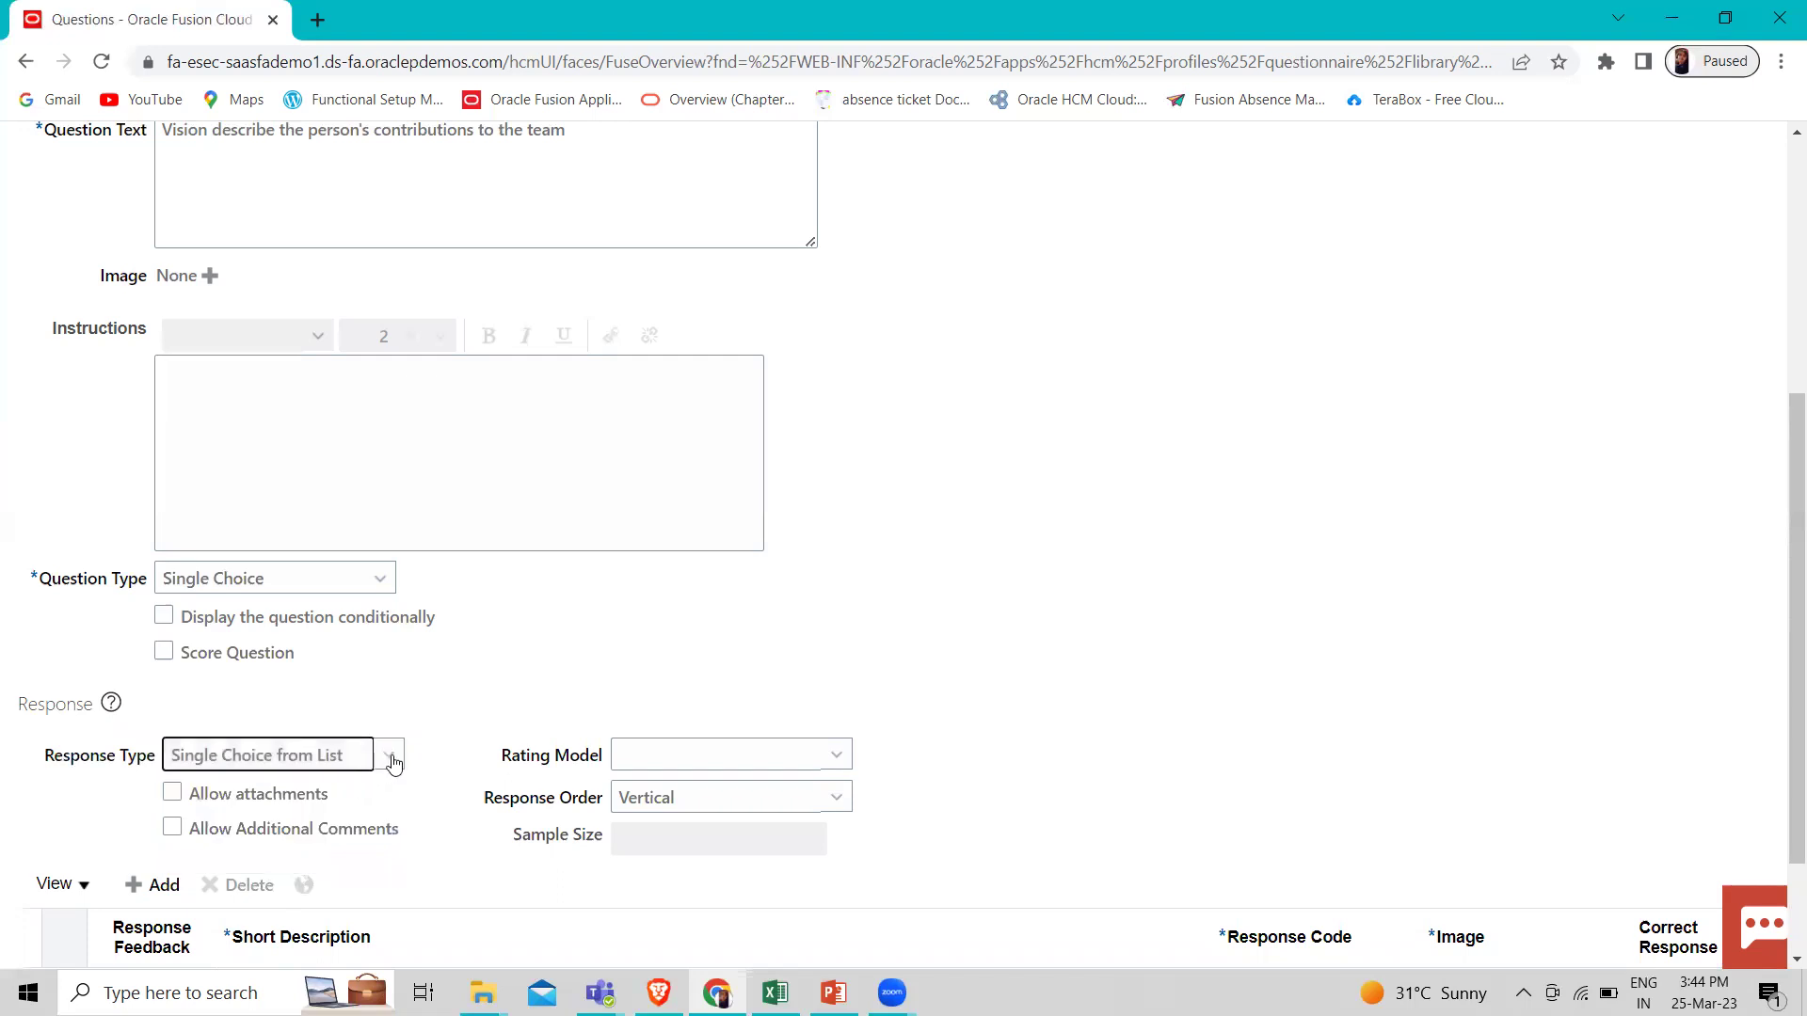
{"action": "left_click", "coordinate": [389, 755]}
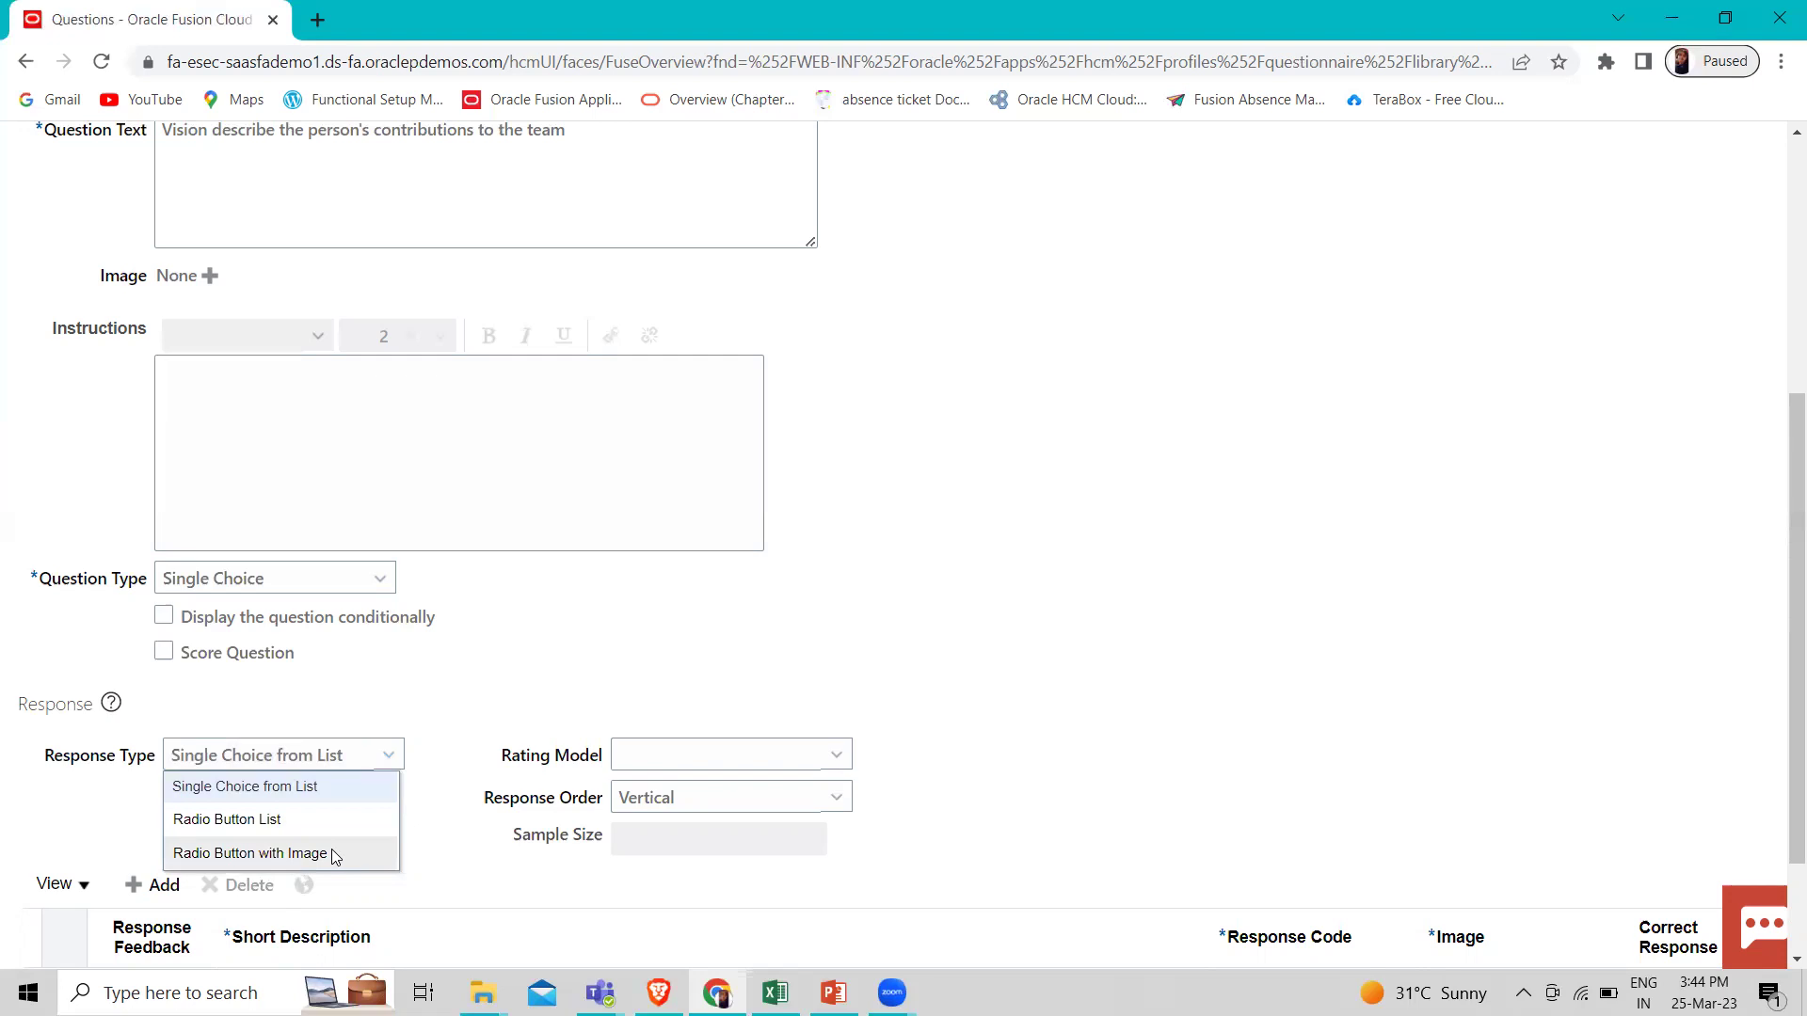
{"action": "left_click", "coordinate": [414, 758]}
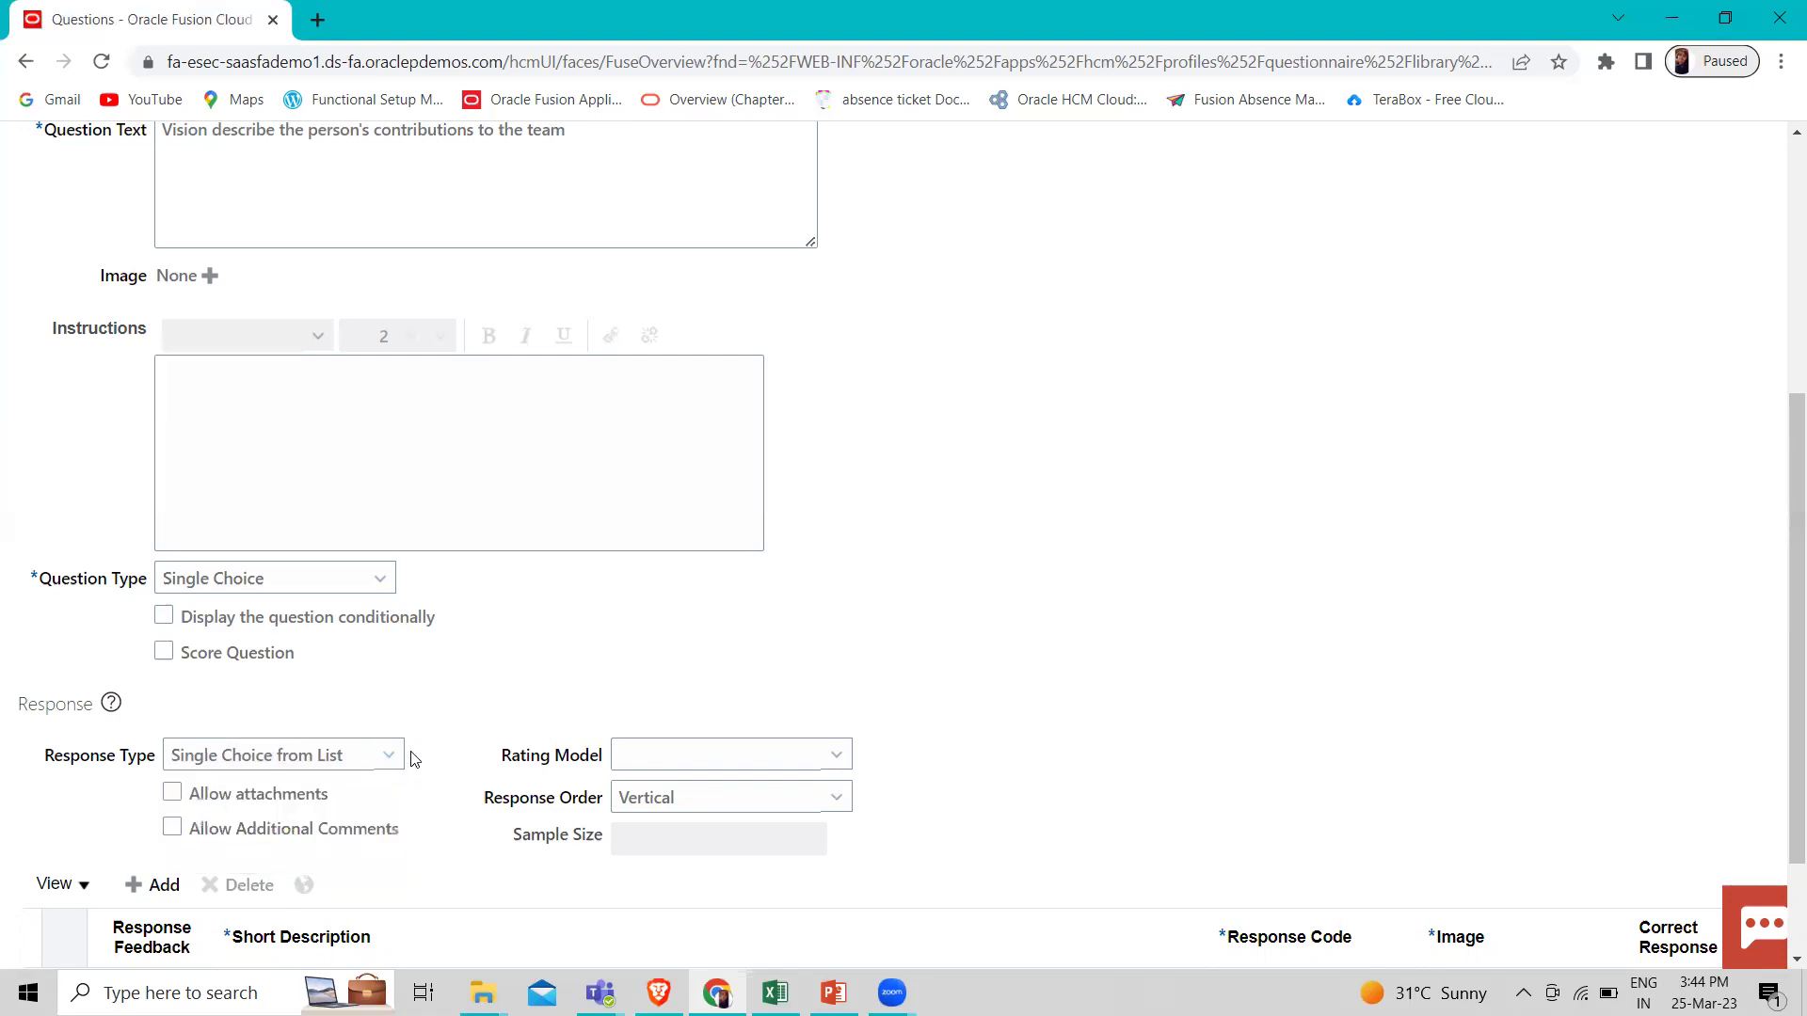
{"action": "scroll", "coordinate": [414, 759], "scroll_direction": "down", "scroll_amount": 2}
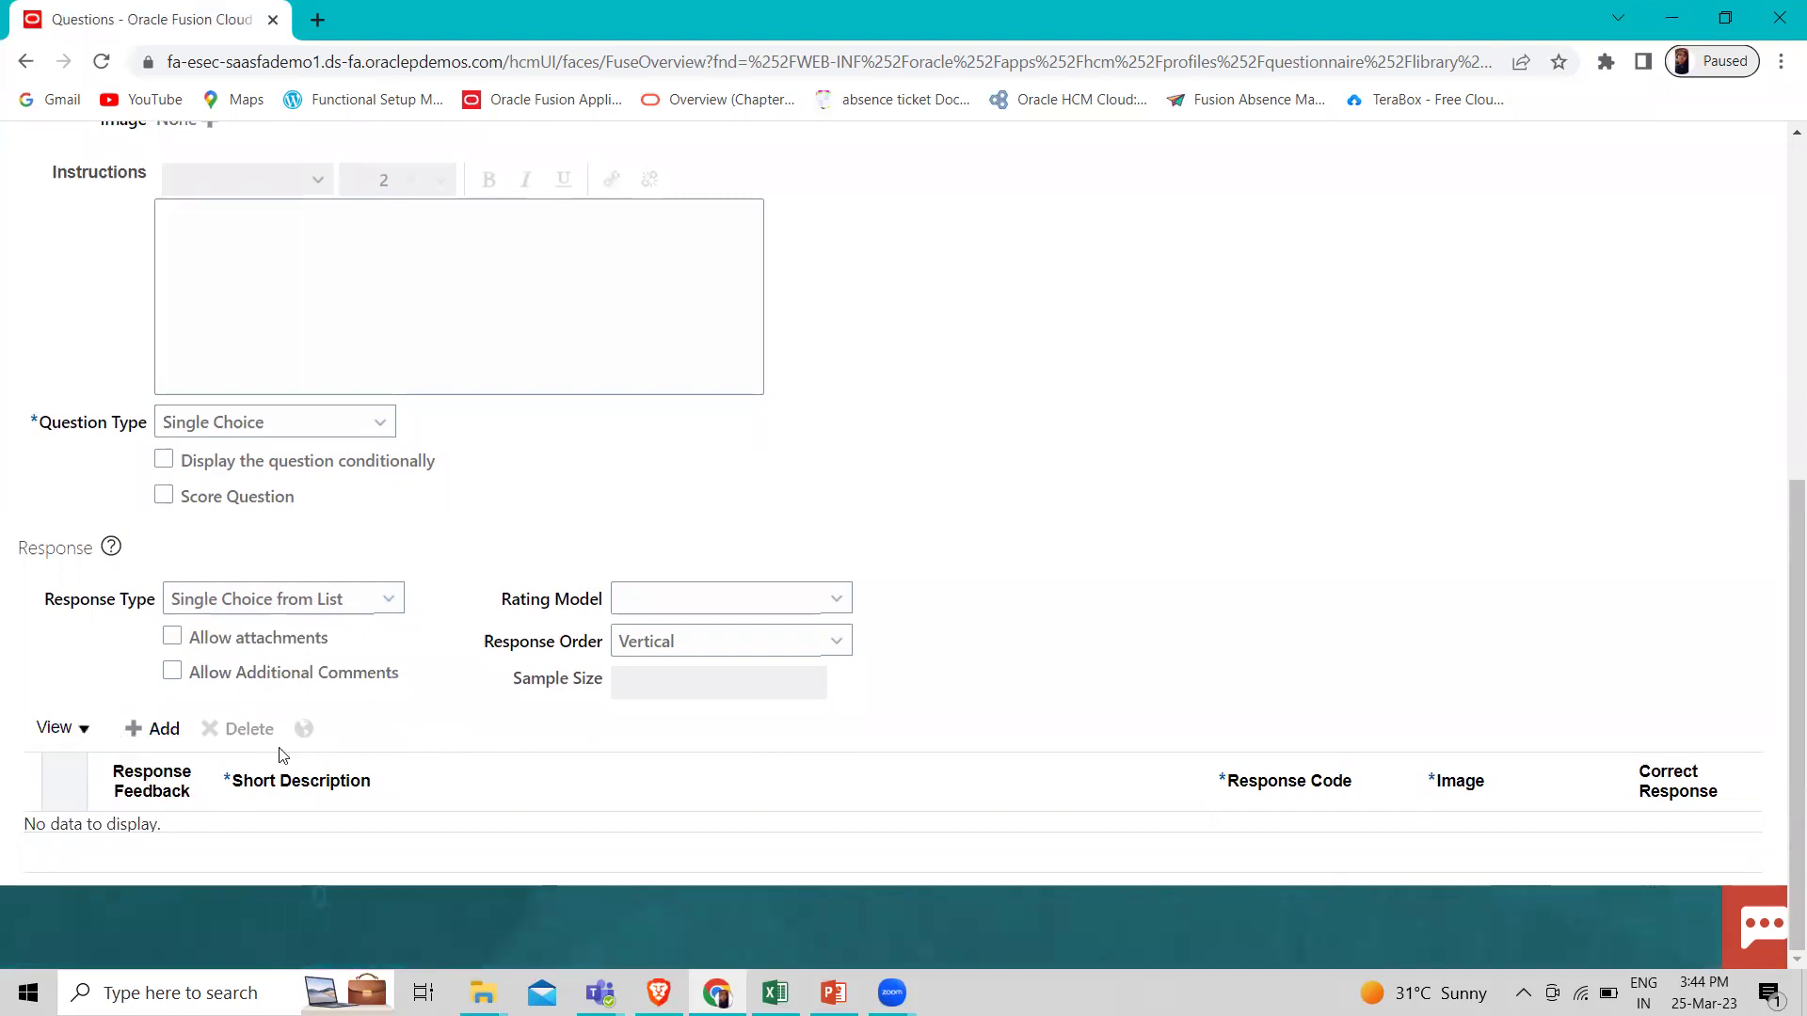
Preview the Multiple Choice and No Response question types, and set the question type back to Text
{"action": "left_click", "coordinate": [331, 422]}
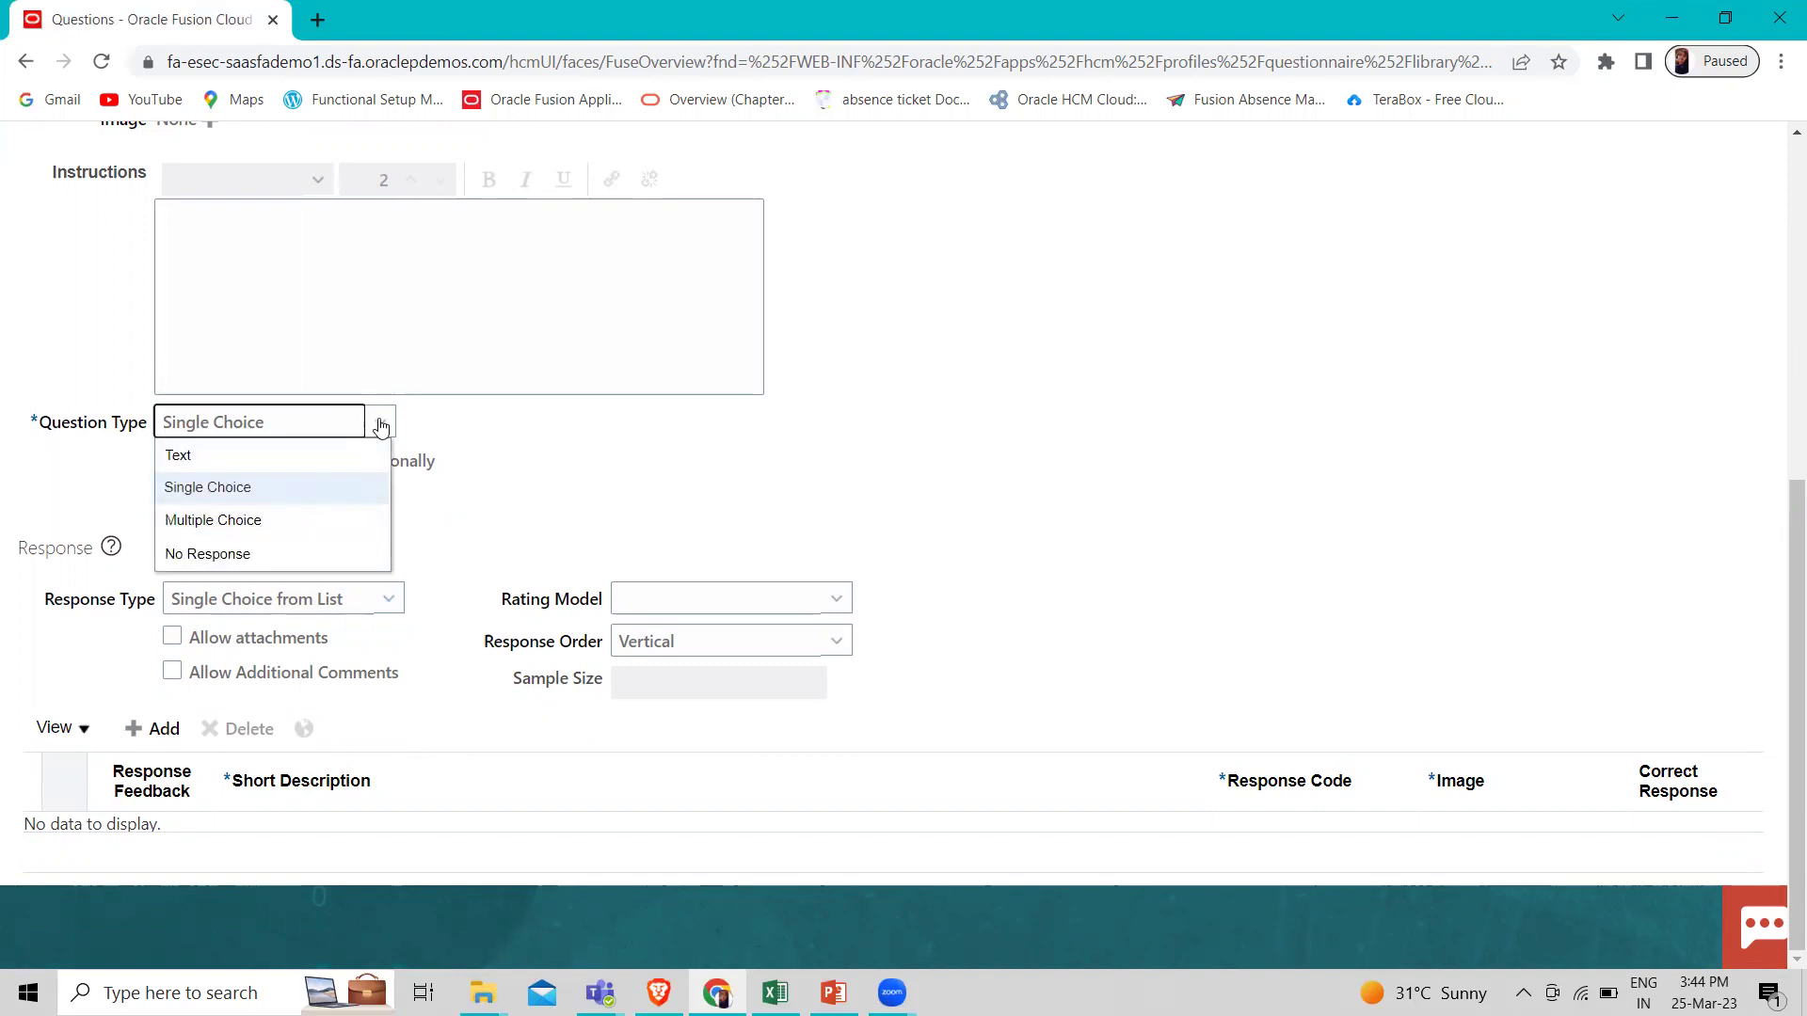
{"action": "left_click", "coordinate": [290, 516]}
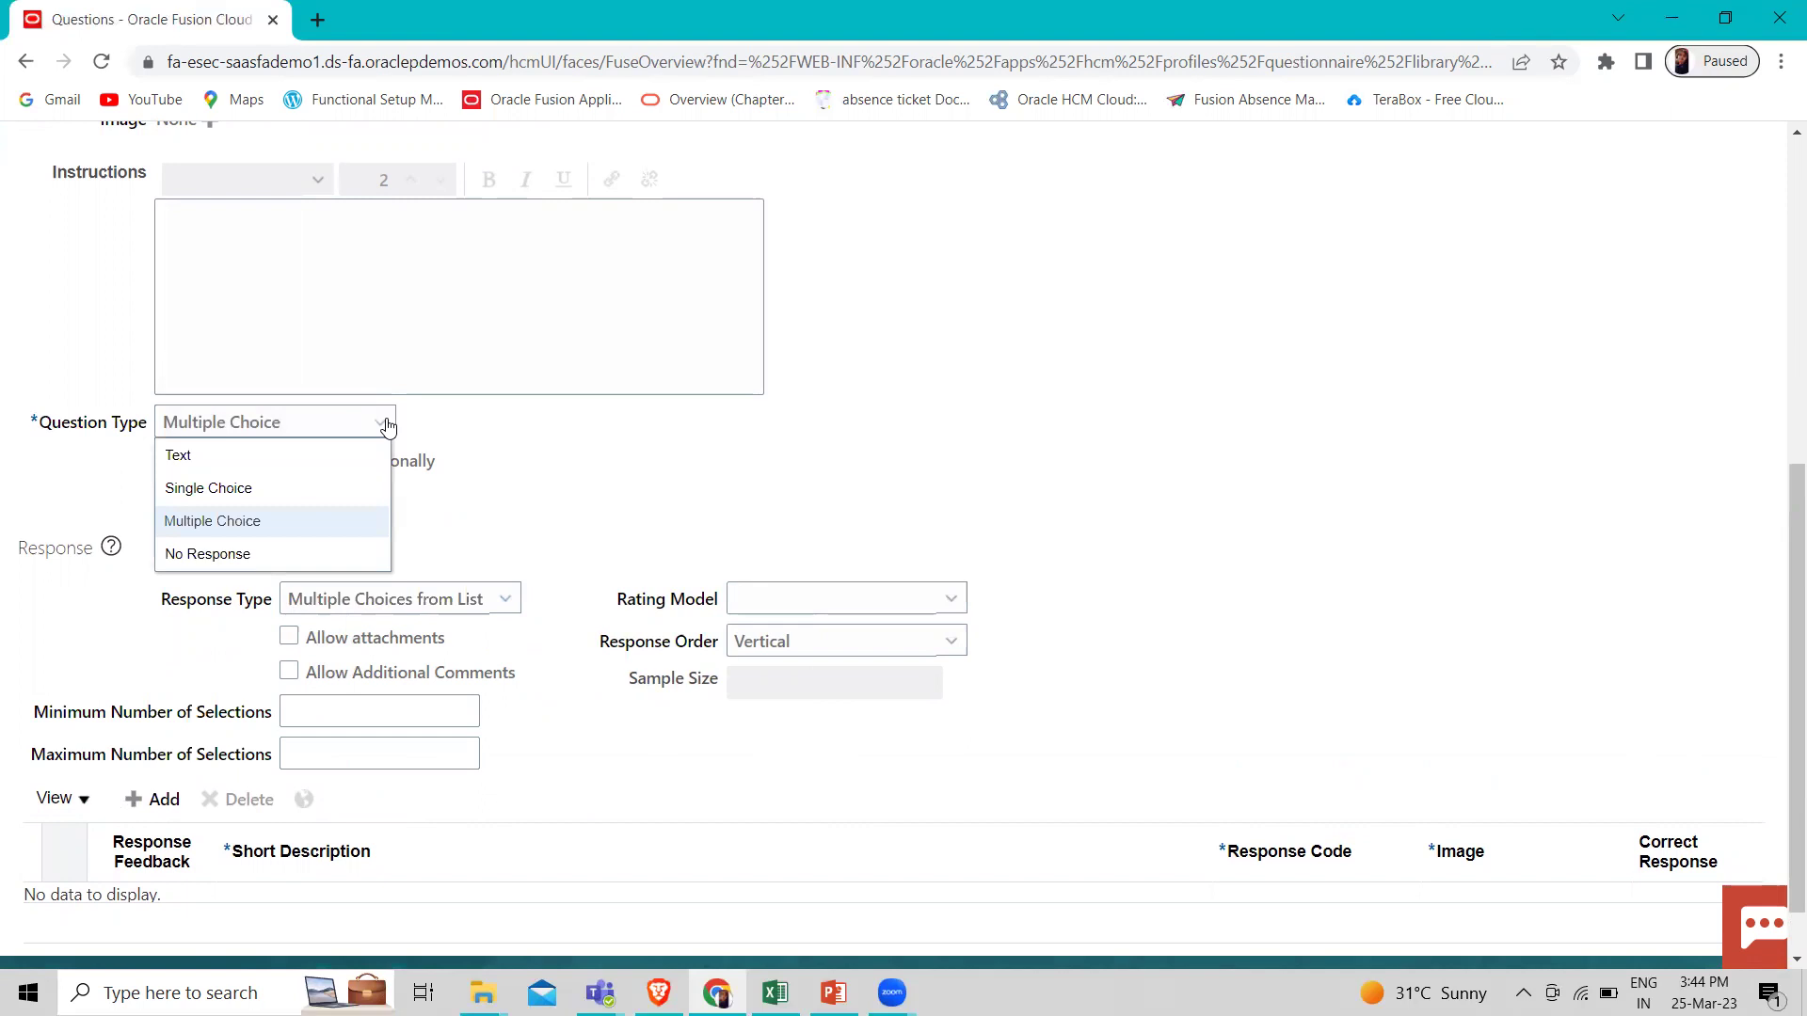
{"action": "left_click", "coordinate": [260, 552]}
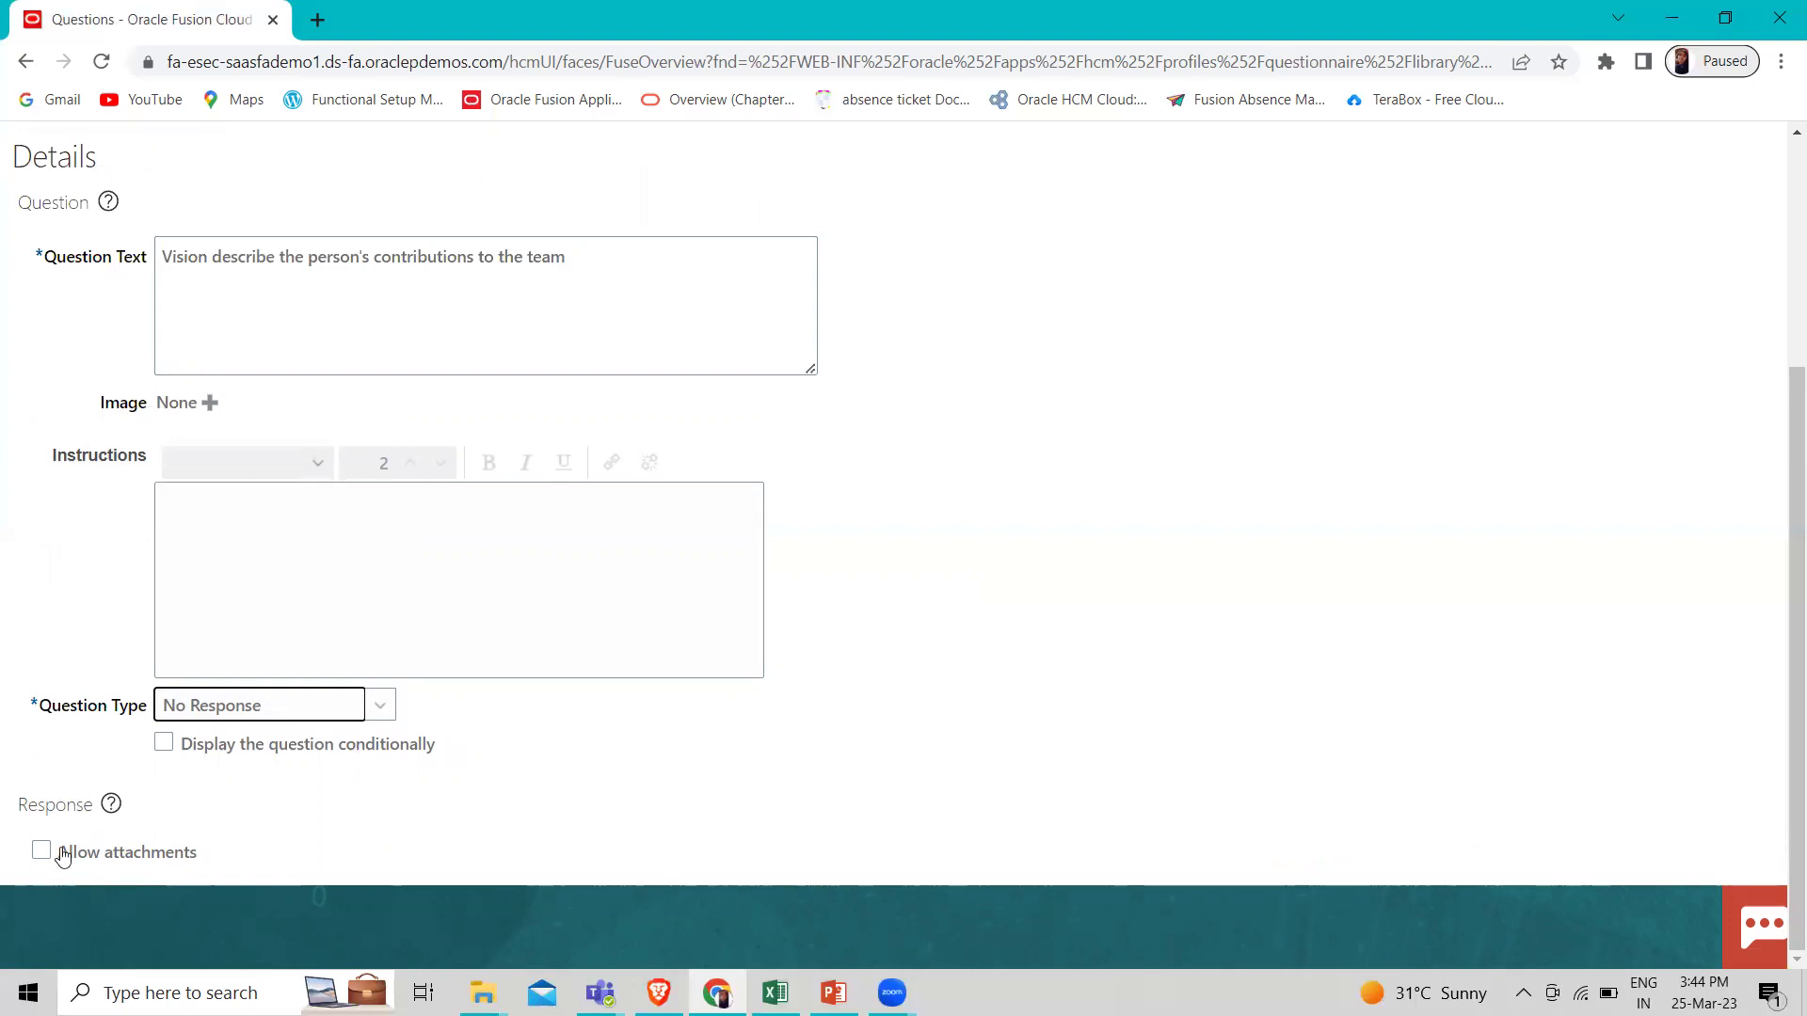
{"action": "left_click", "coordinate": [380, 706]}
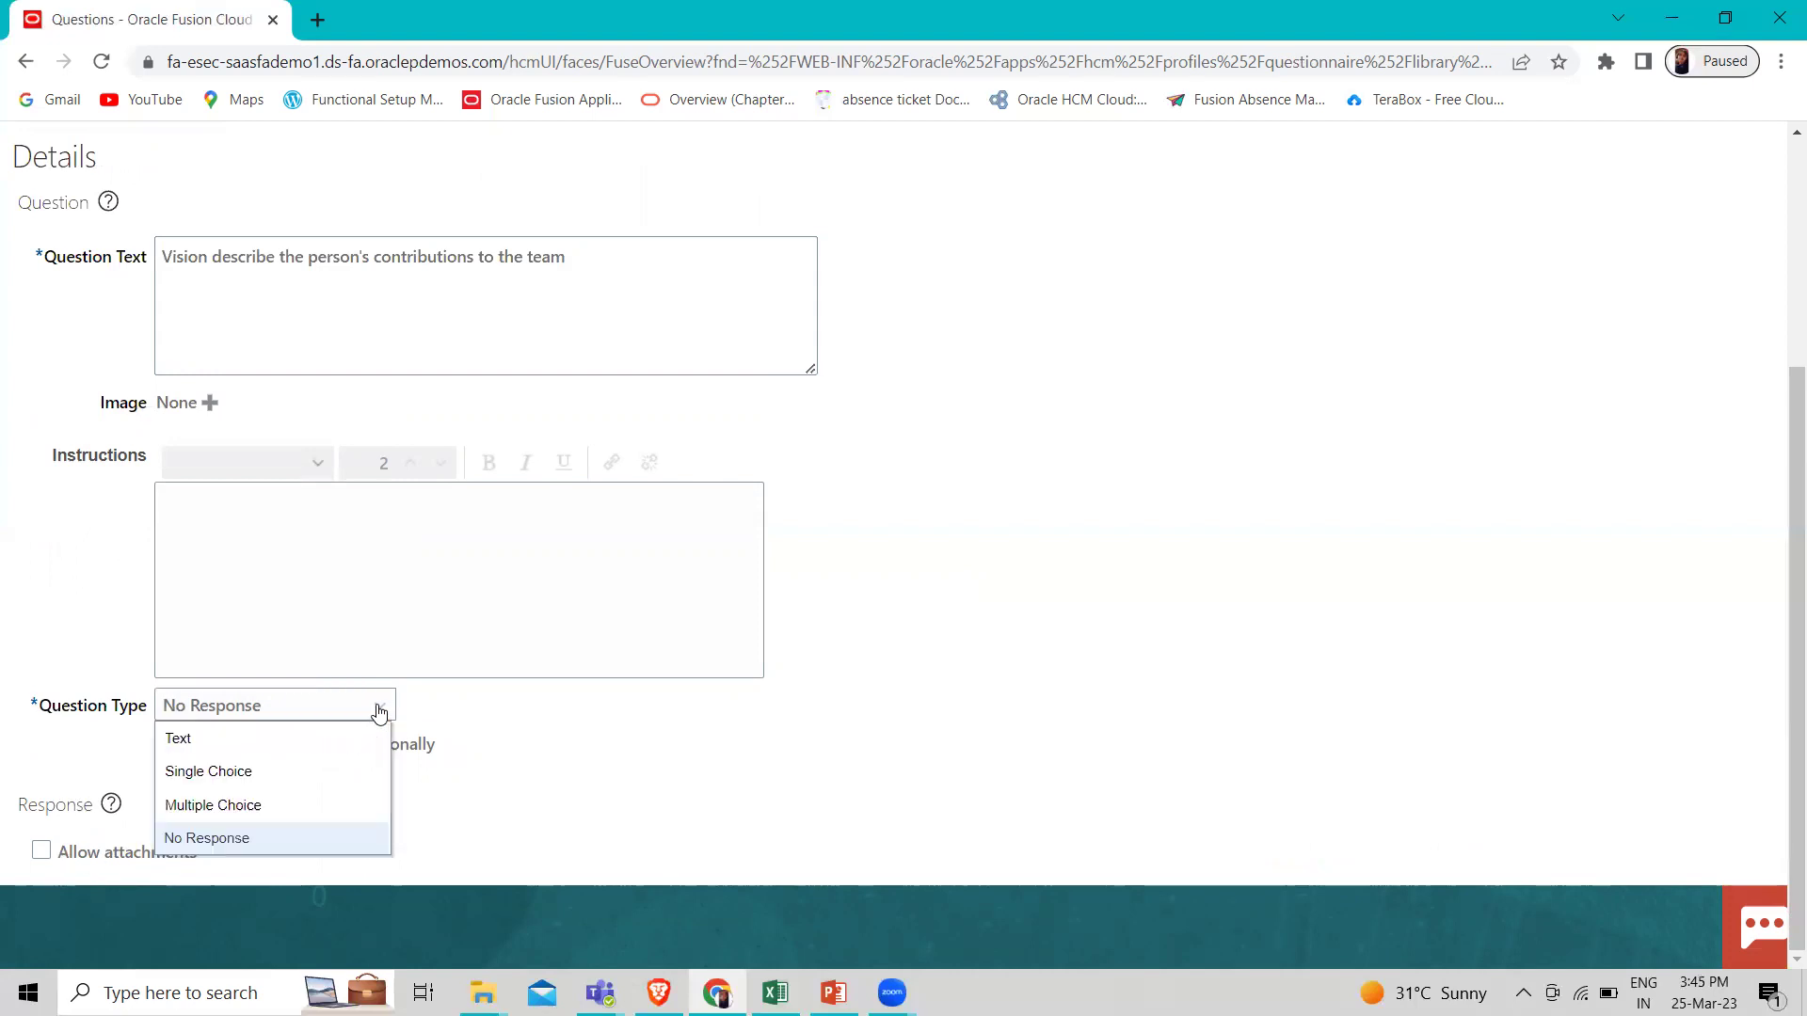
{"action": "left_click", "coordinate": [201, 740]}
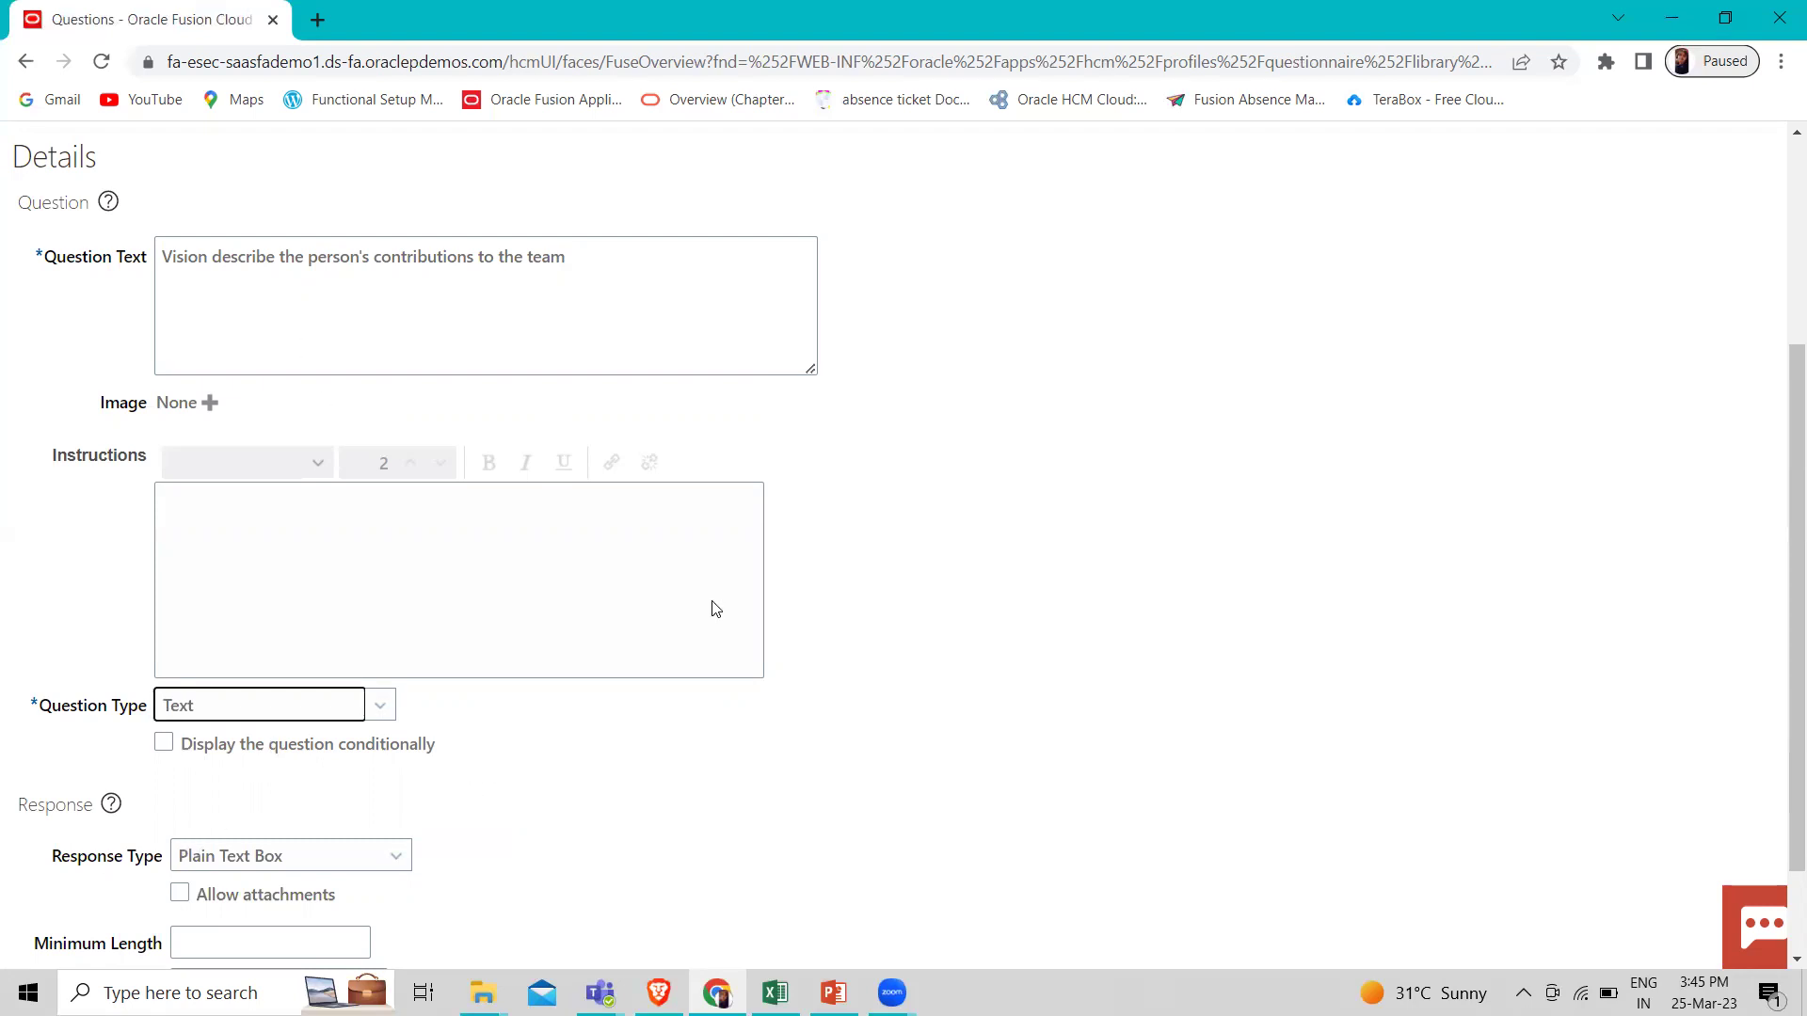
Switch the question type to Single Choice to review its response type options, and return it to Text
{"action": "left_click", "coordinate": [379, 707]}
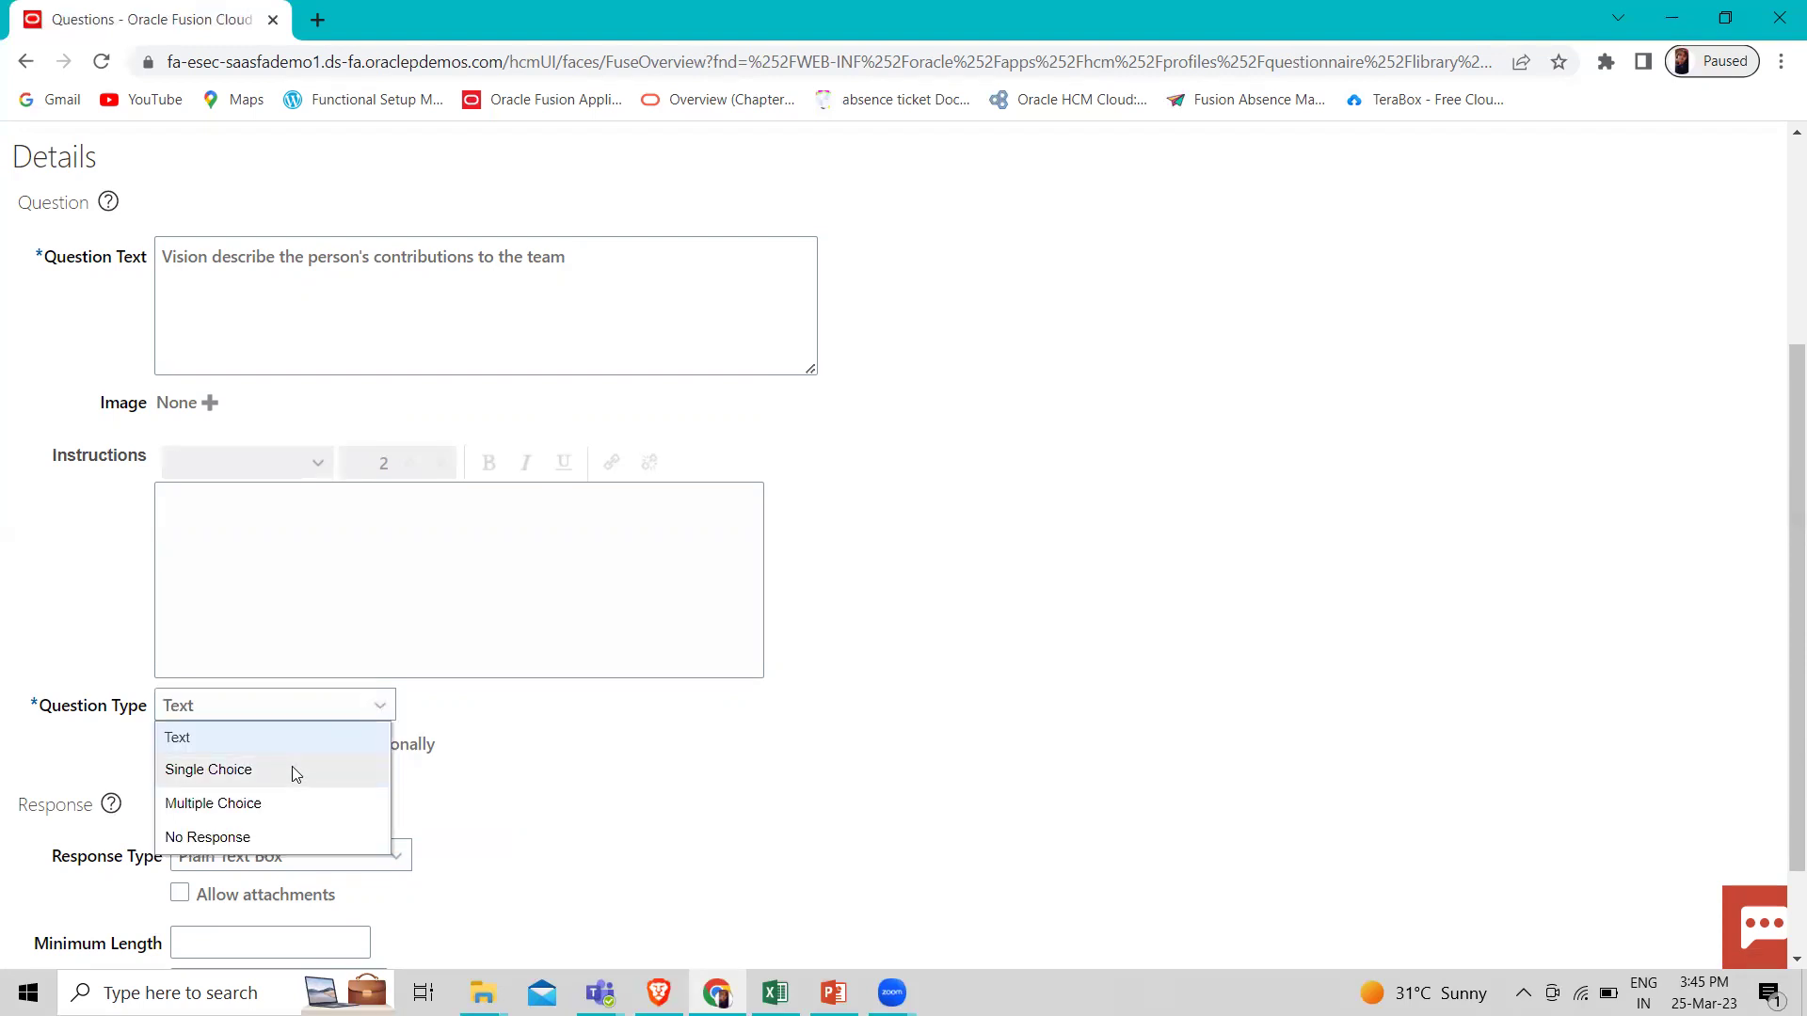
{"action": "left_click", "coordinate": [292, 770]}
{"action": "scroll", "coordinate": [311, 774], "scroll_direction": "down", "scroll_amount": 1}
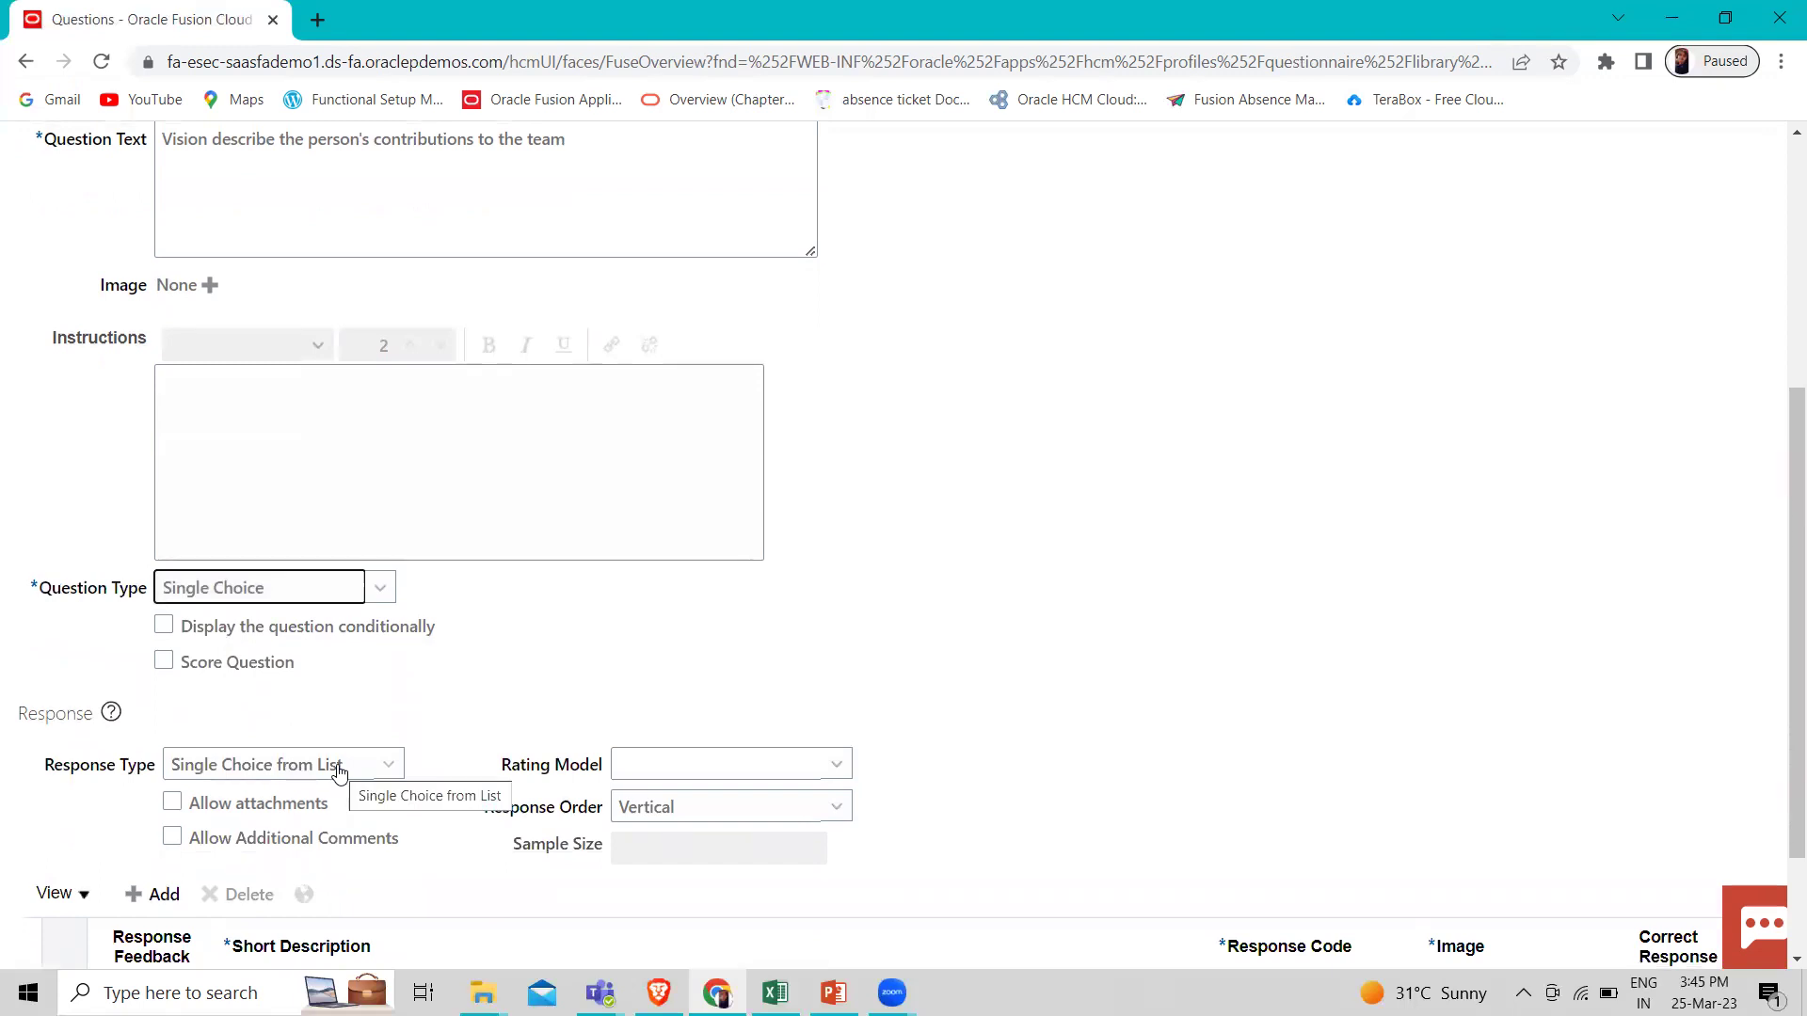
{"action": "scroll", "coordinate": [339, 774], "scroll_direction": "down", "scroll_amount": 1}
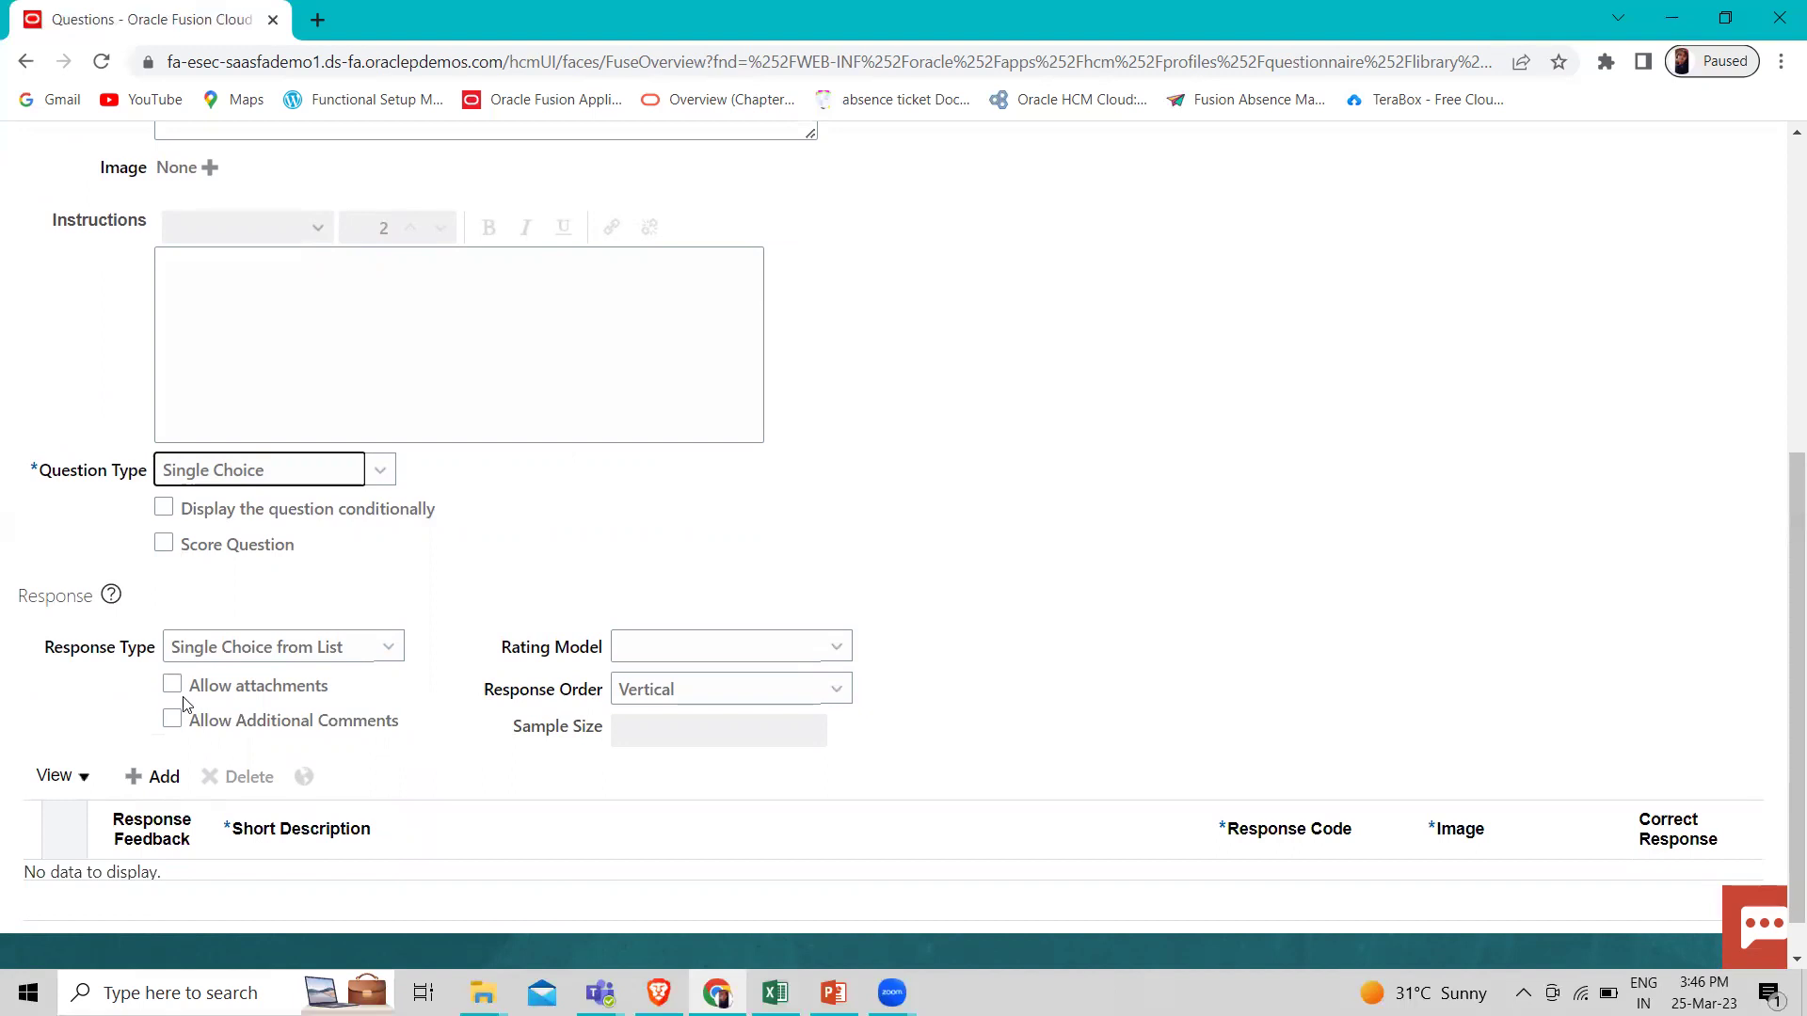
{"action": "left_click", "coordinate": [356, 649]}
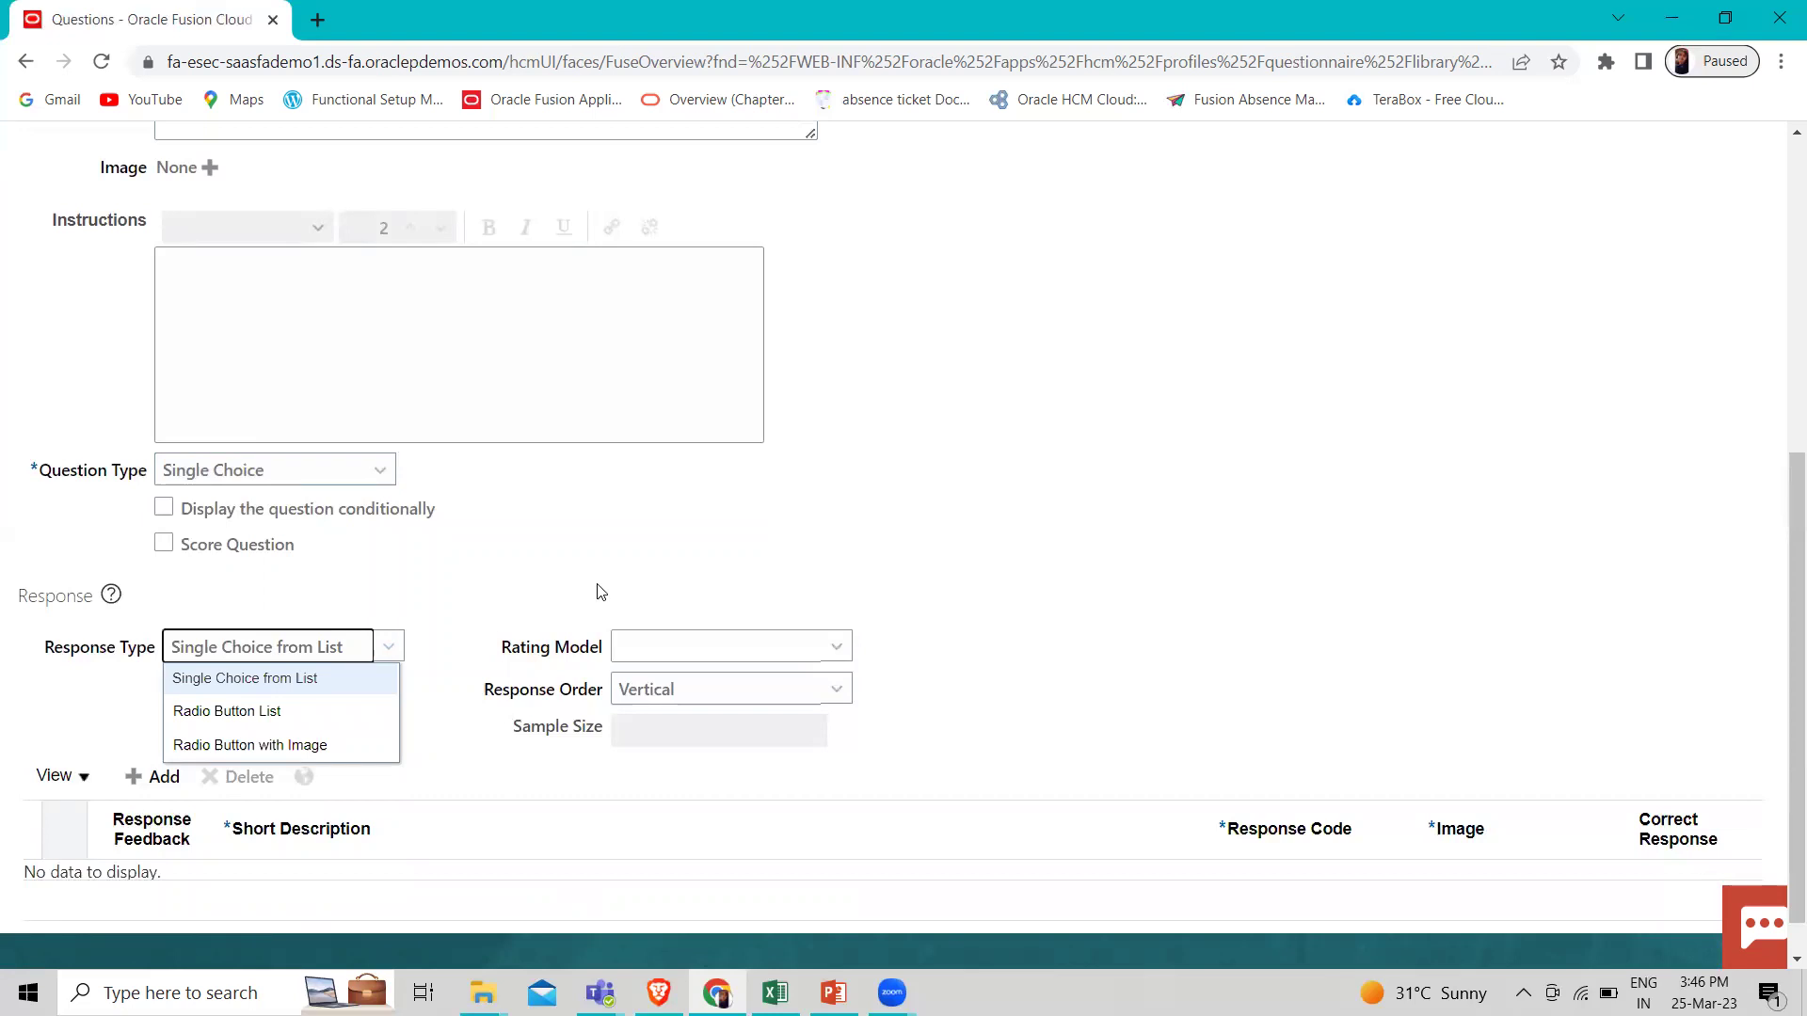
{"action": "left_click", "coordinate": [546, 579]}
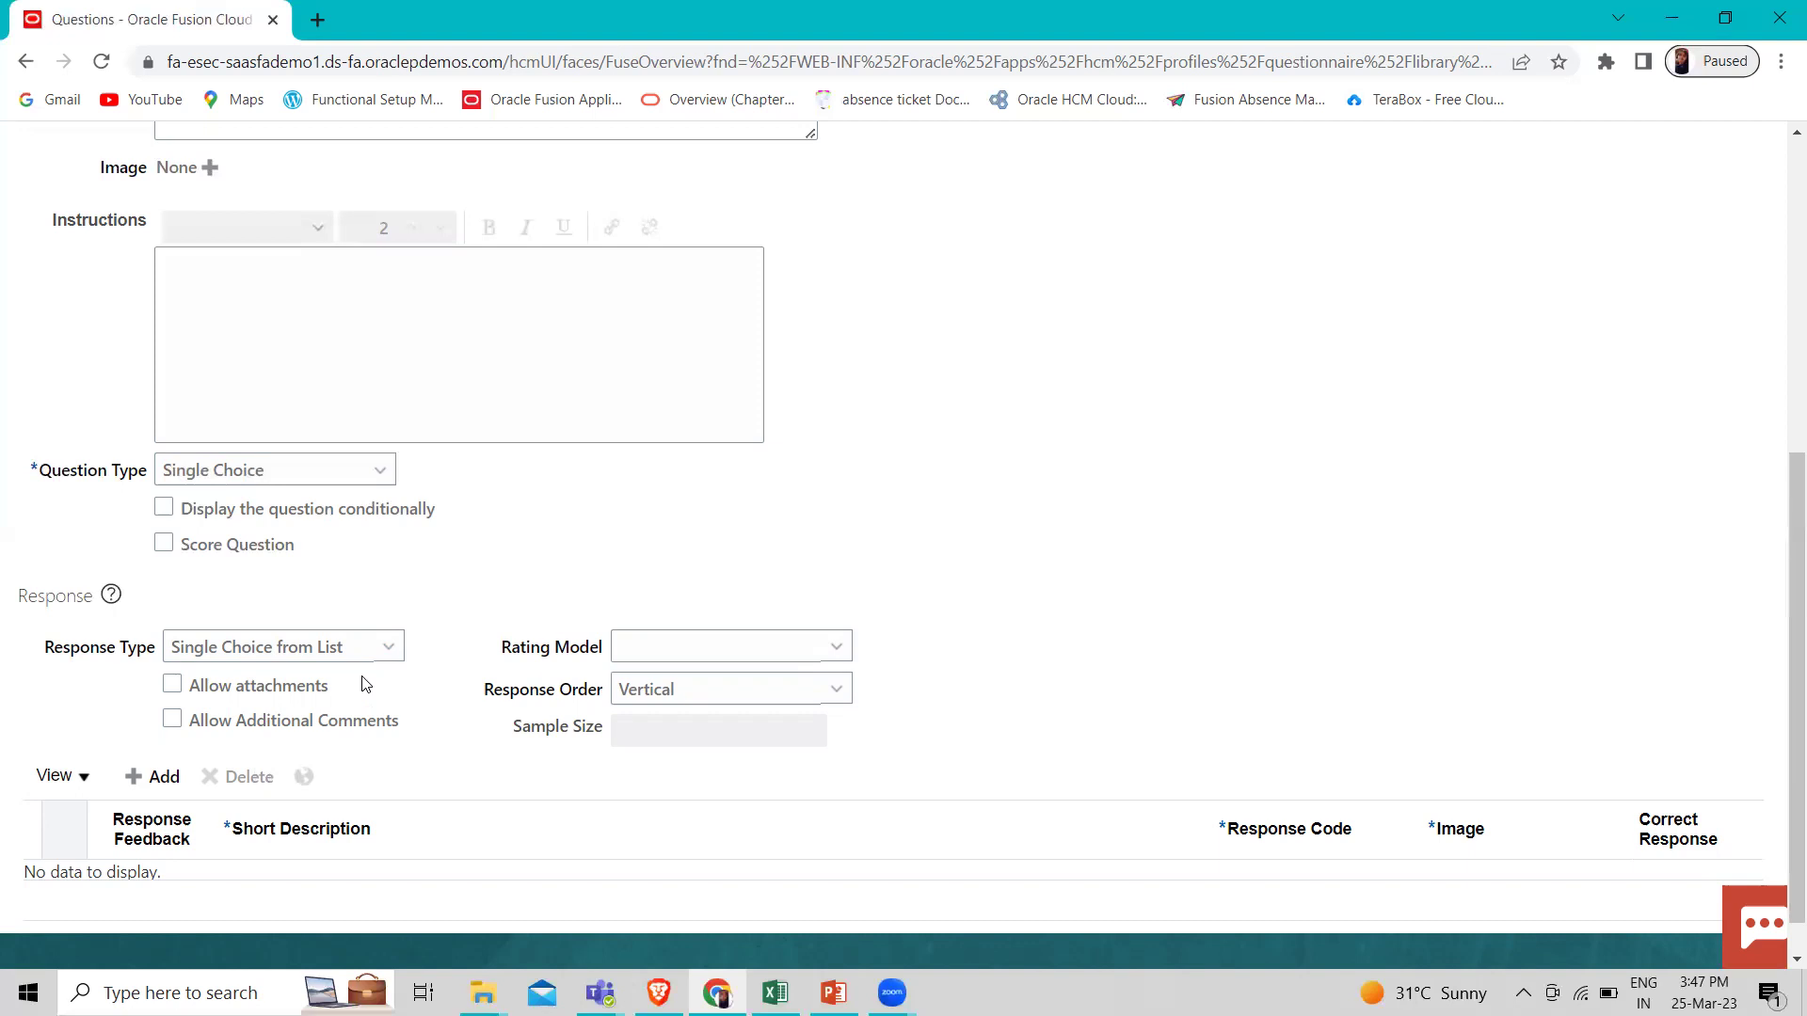
{"action": "left_click", "coordinate": [306, 471]}
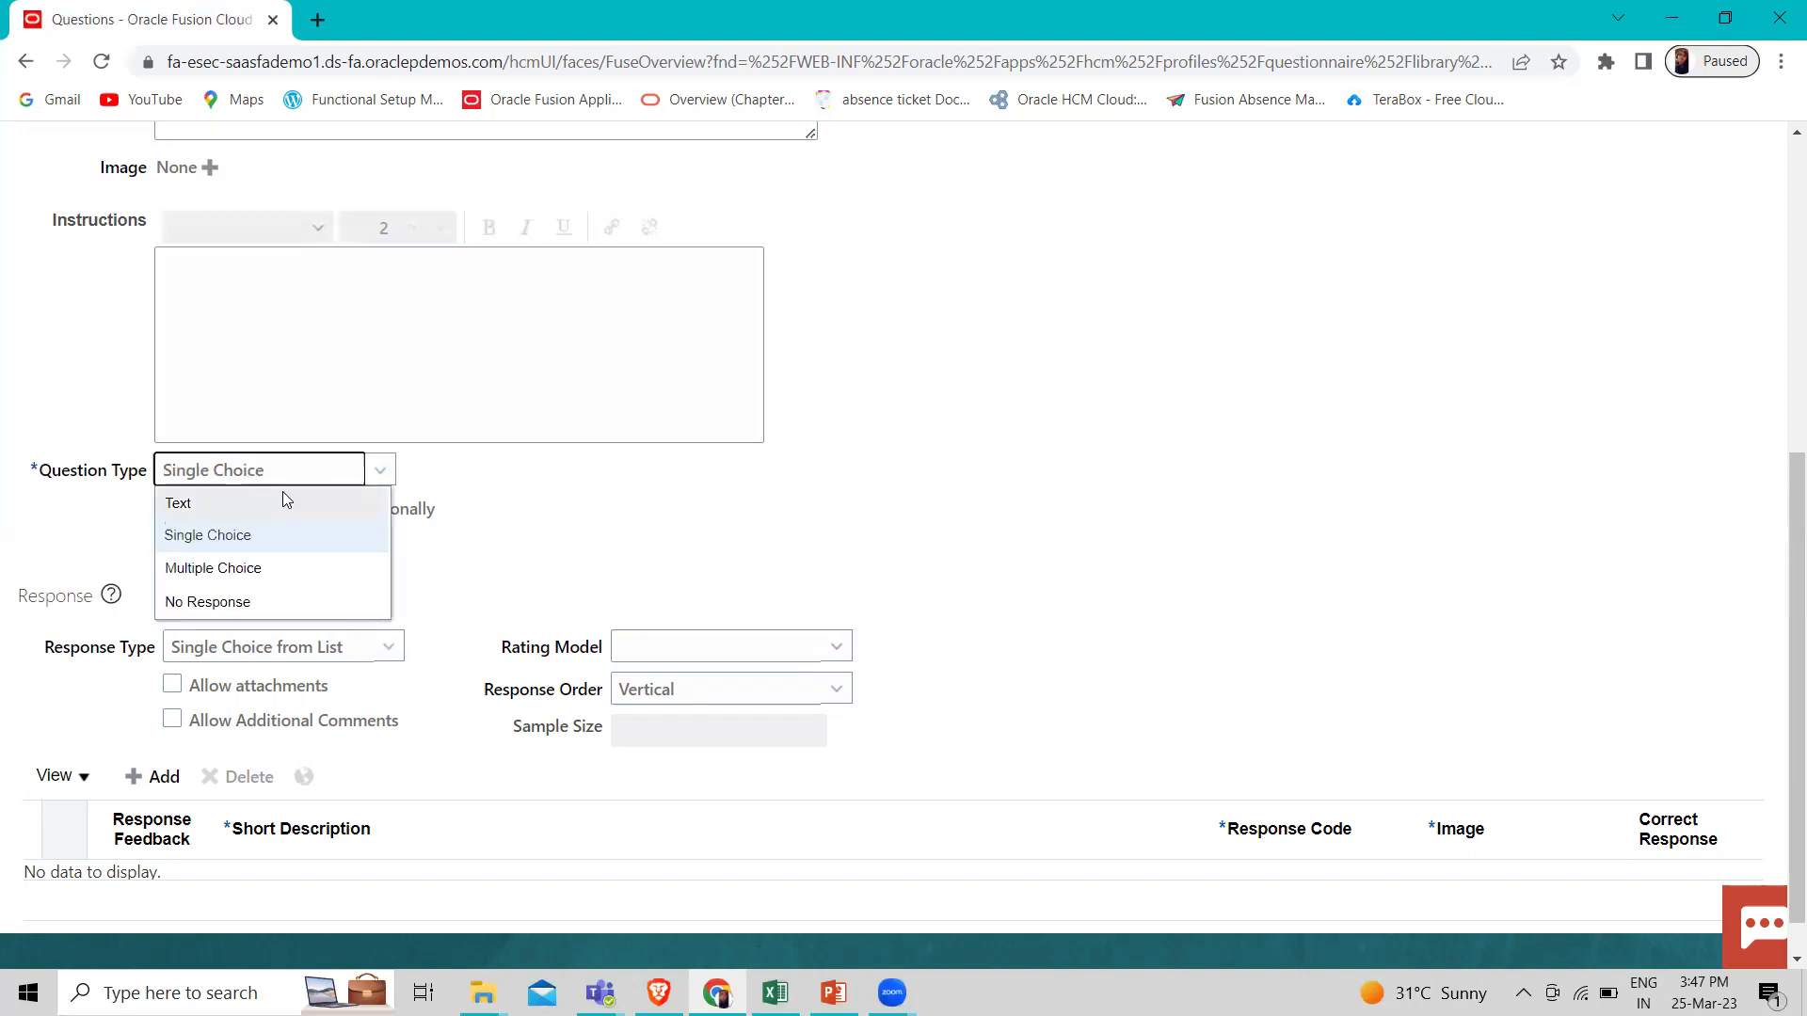
{"action": "left_click", "coordinate": [283, 500]}
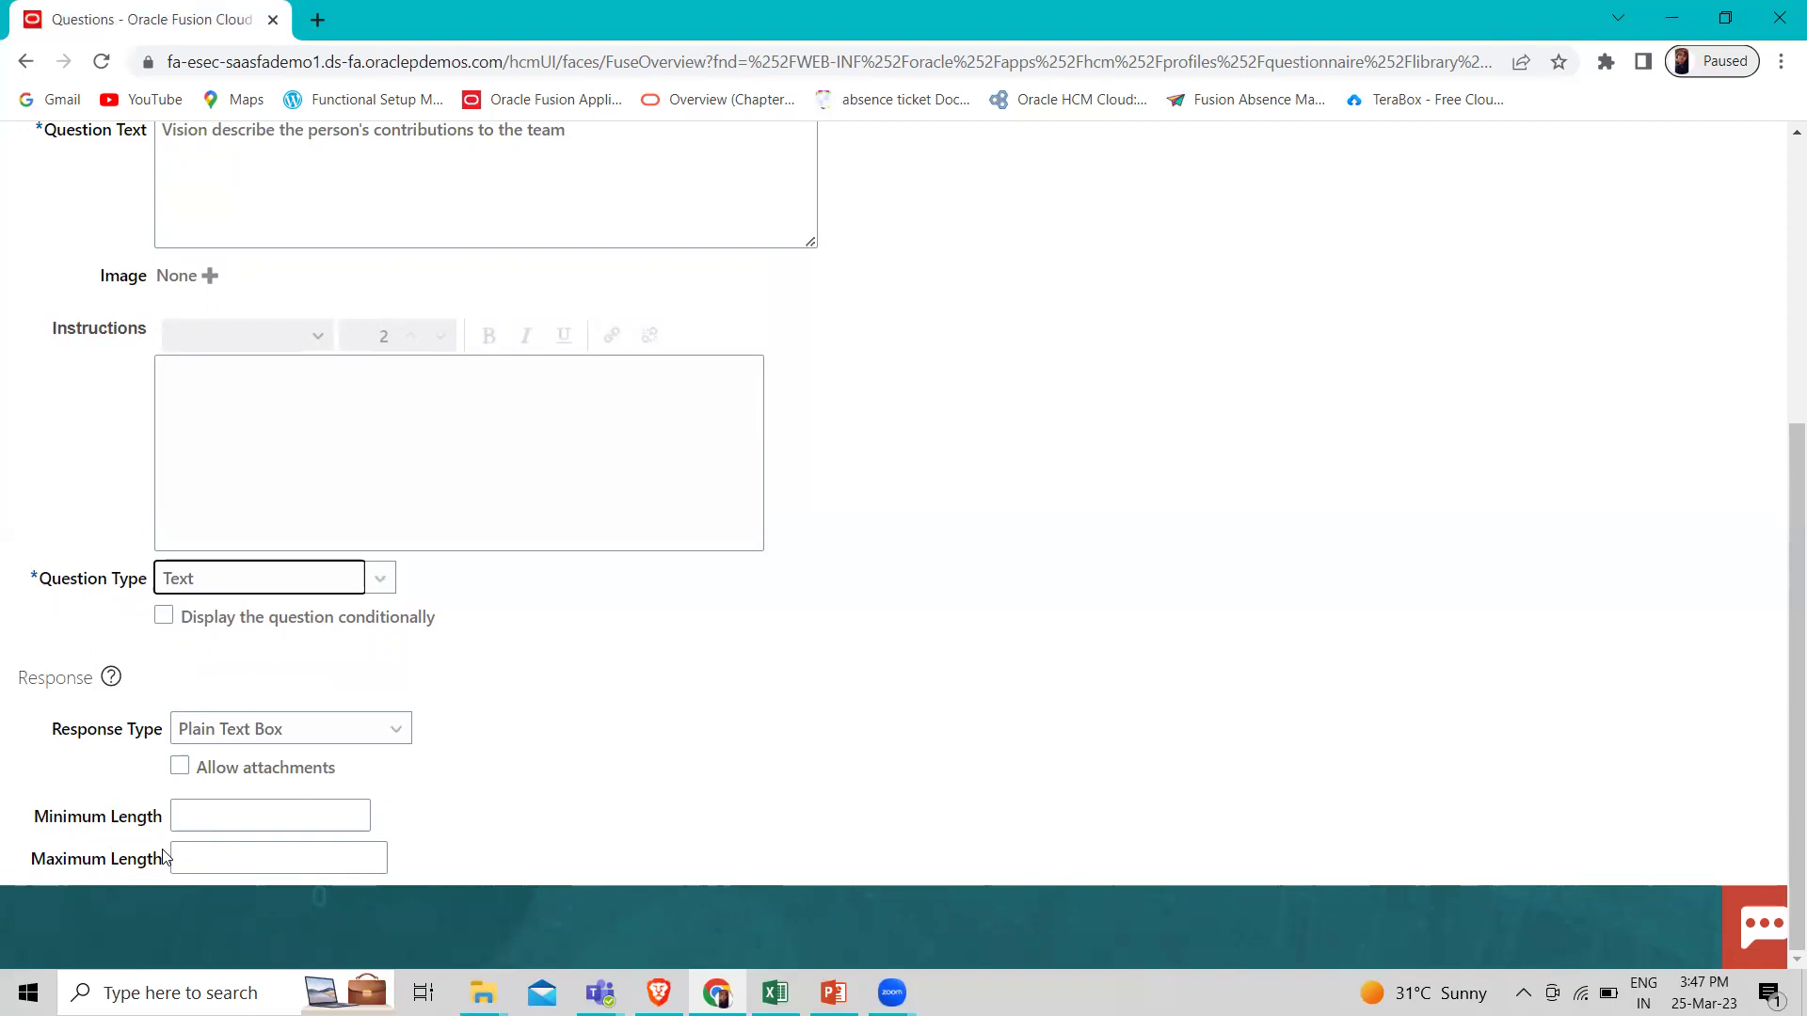
Try the Date response type for the Text question, and set it back to Plain Text Box
{"action": "left_click", "coordinate": [333, 733]}
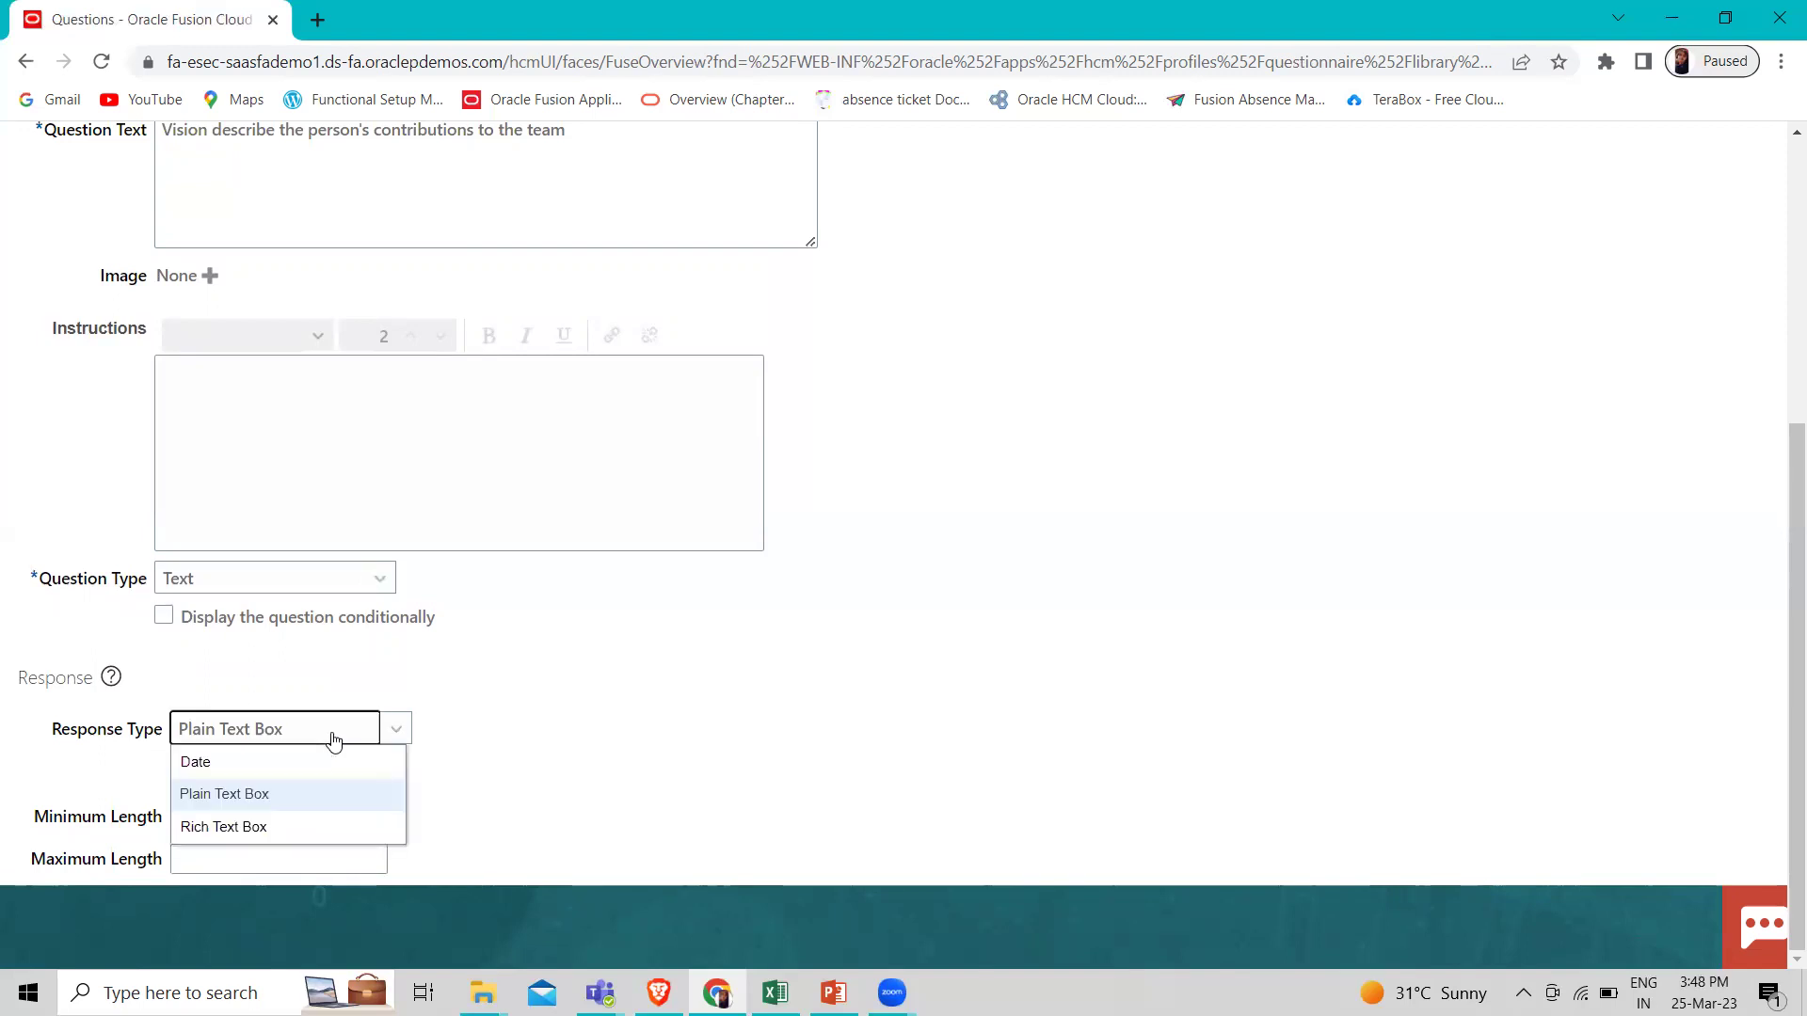
{"action": "left_click", "coordinate": [282, 761]}
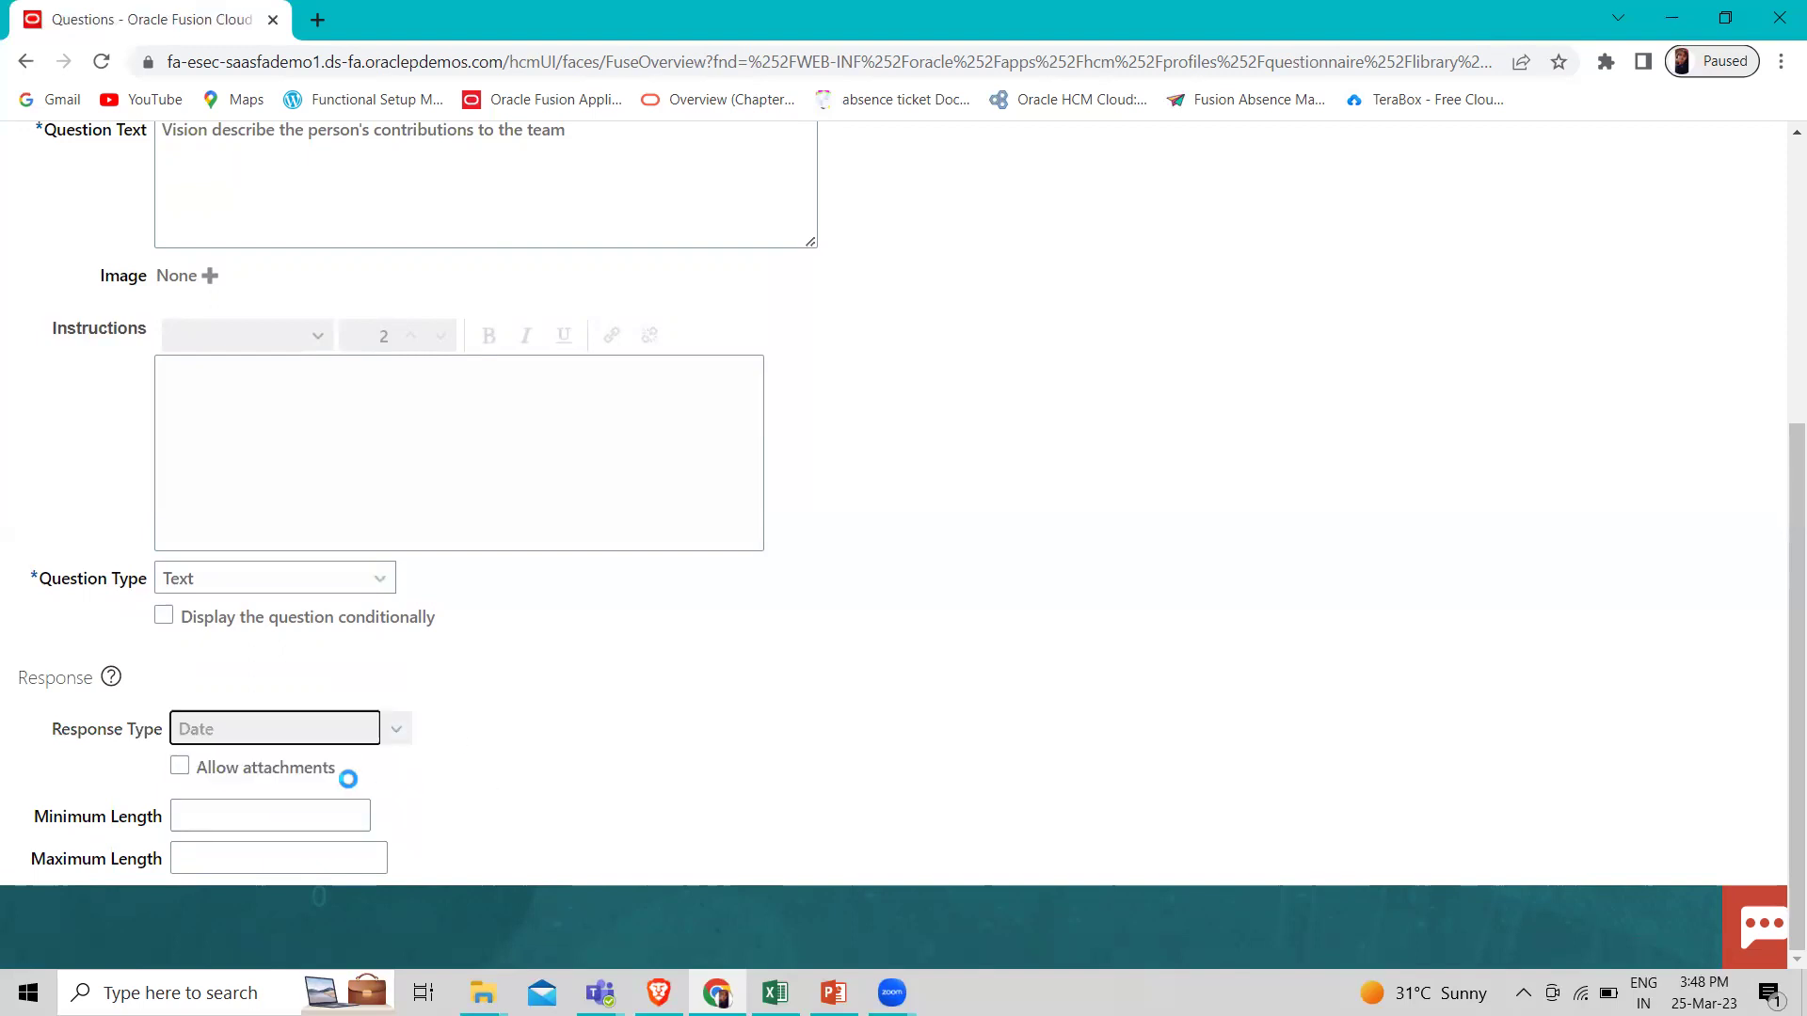
{"action": "left_click", "coordinate": [307, 748]}
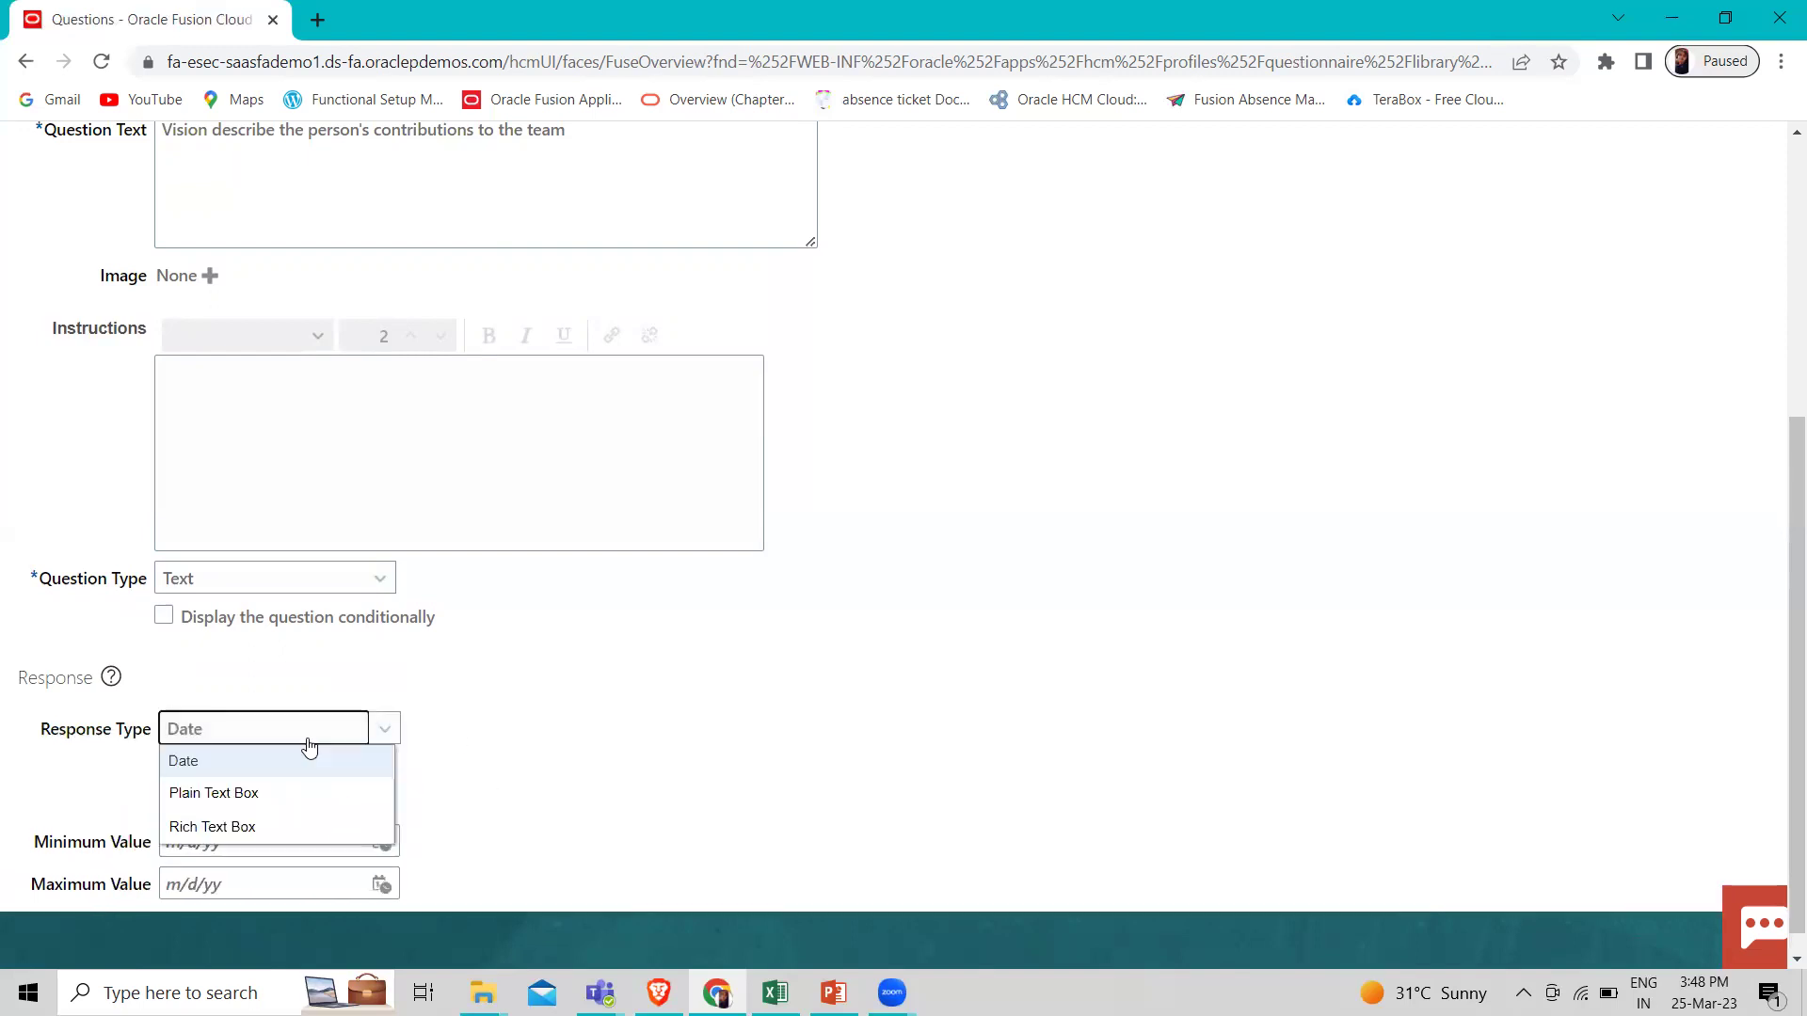
{"action": "left_click", "coordinate": [267, 799]}
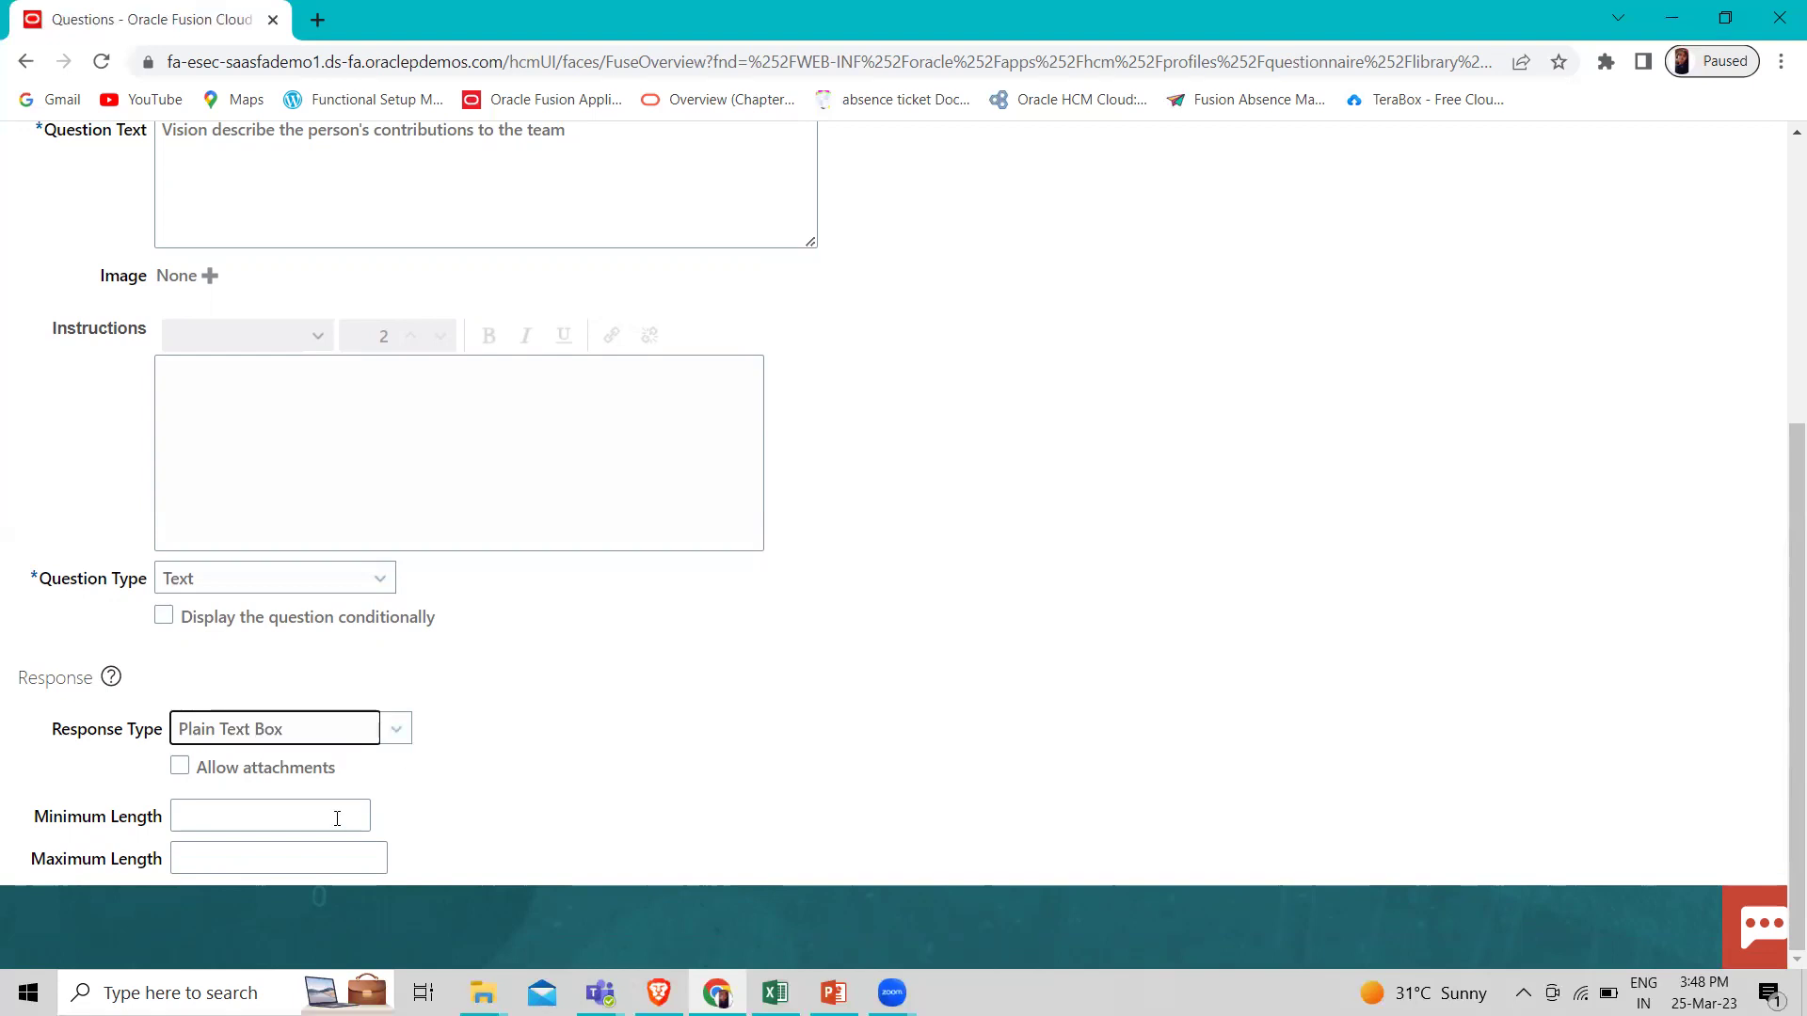
Limit the plain text response to a minimum length of 20 and a maximum length of 2000
{"action": "left_click", "coordinate": [307, 822]}
{"action": "type", "text": "2"}
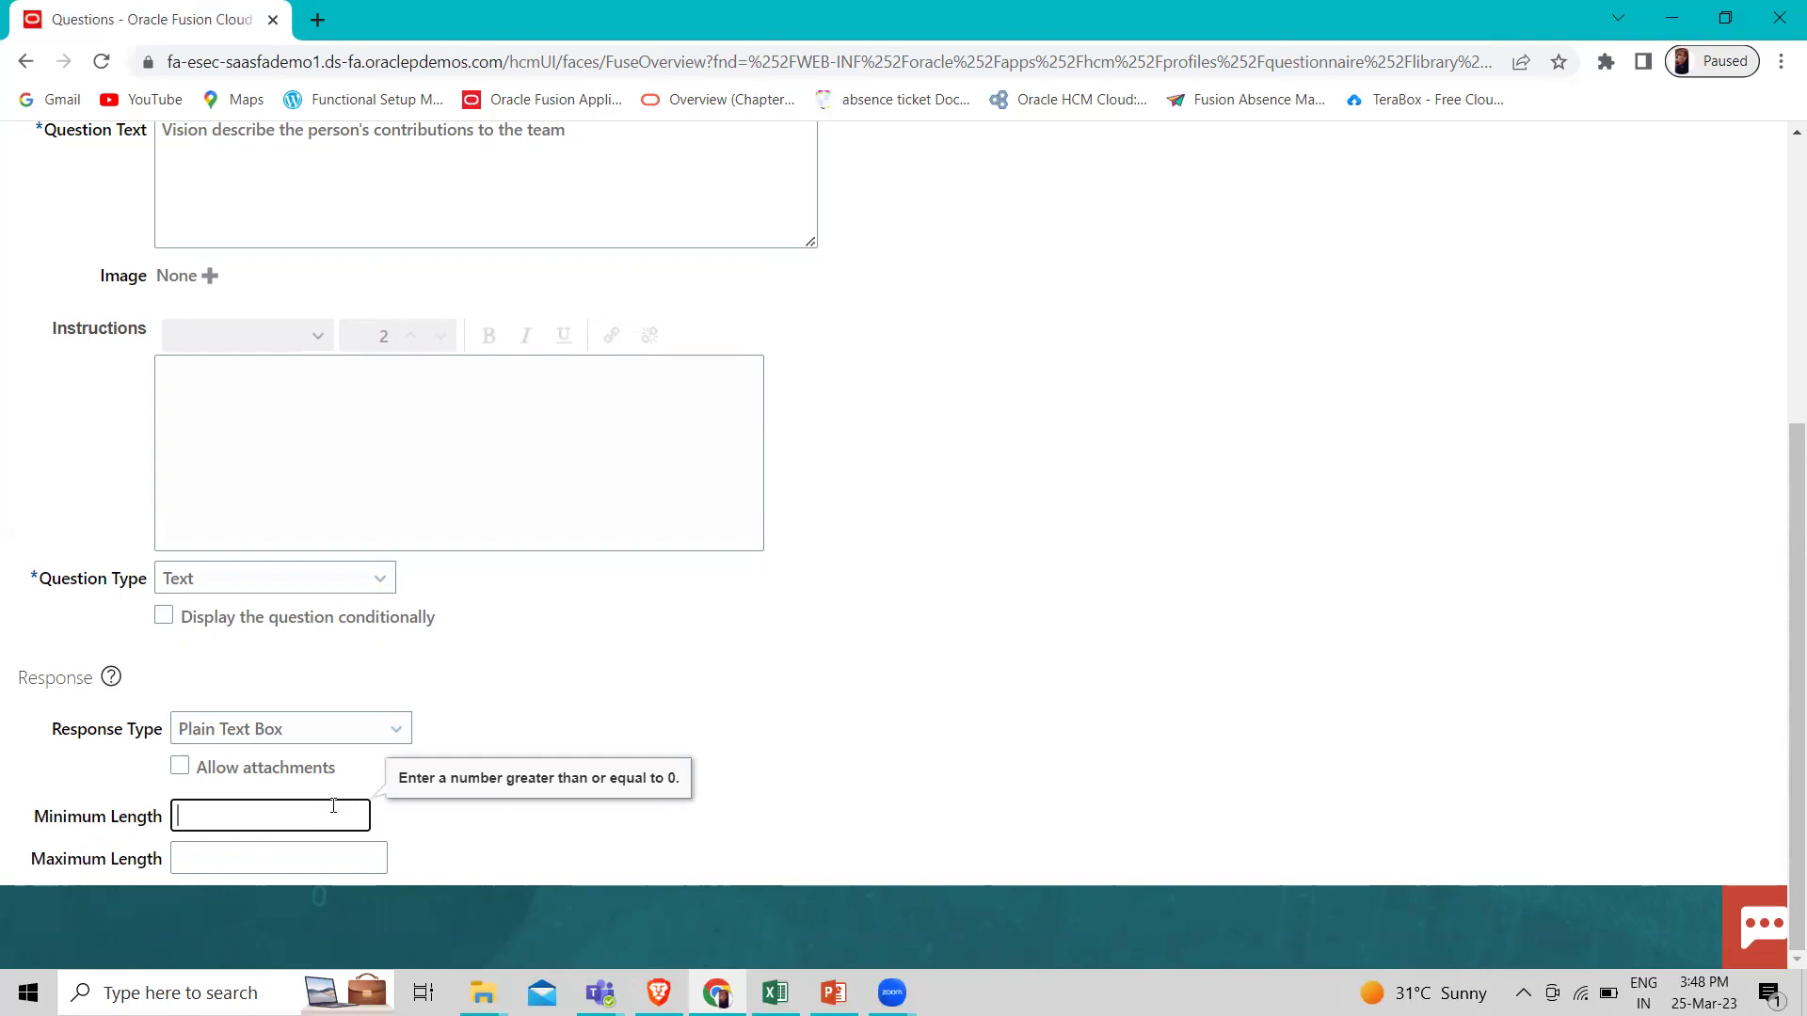
{"action": "type", "text": "0"}
{"action": "left_click", "coordinate": [363, 850]}
{"action": "type", "text": "2"}
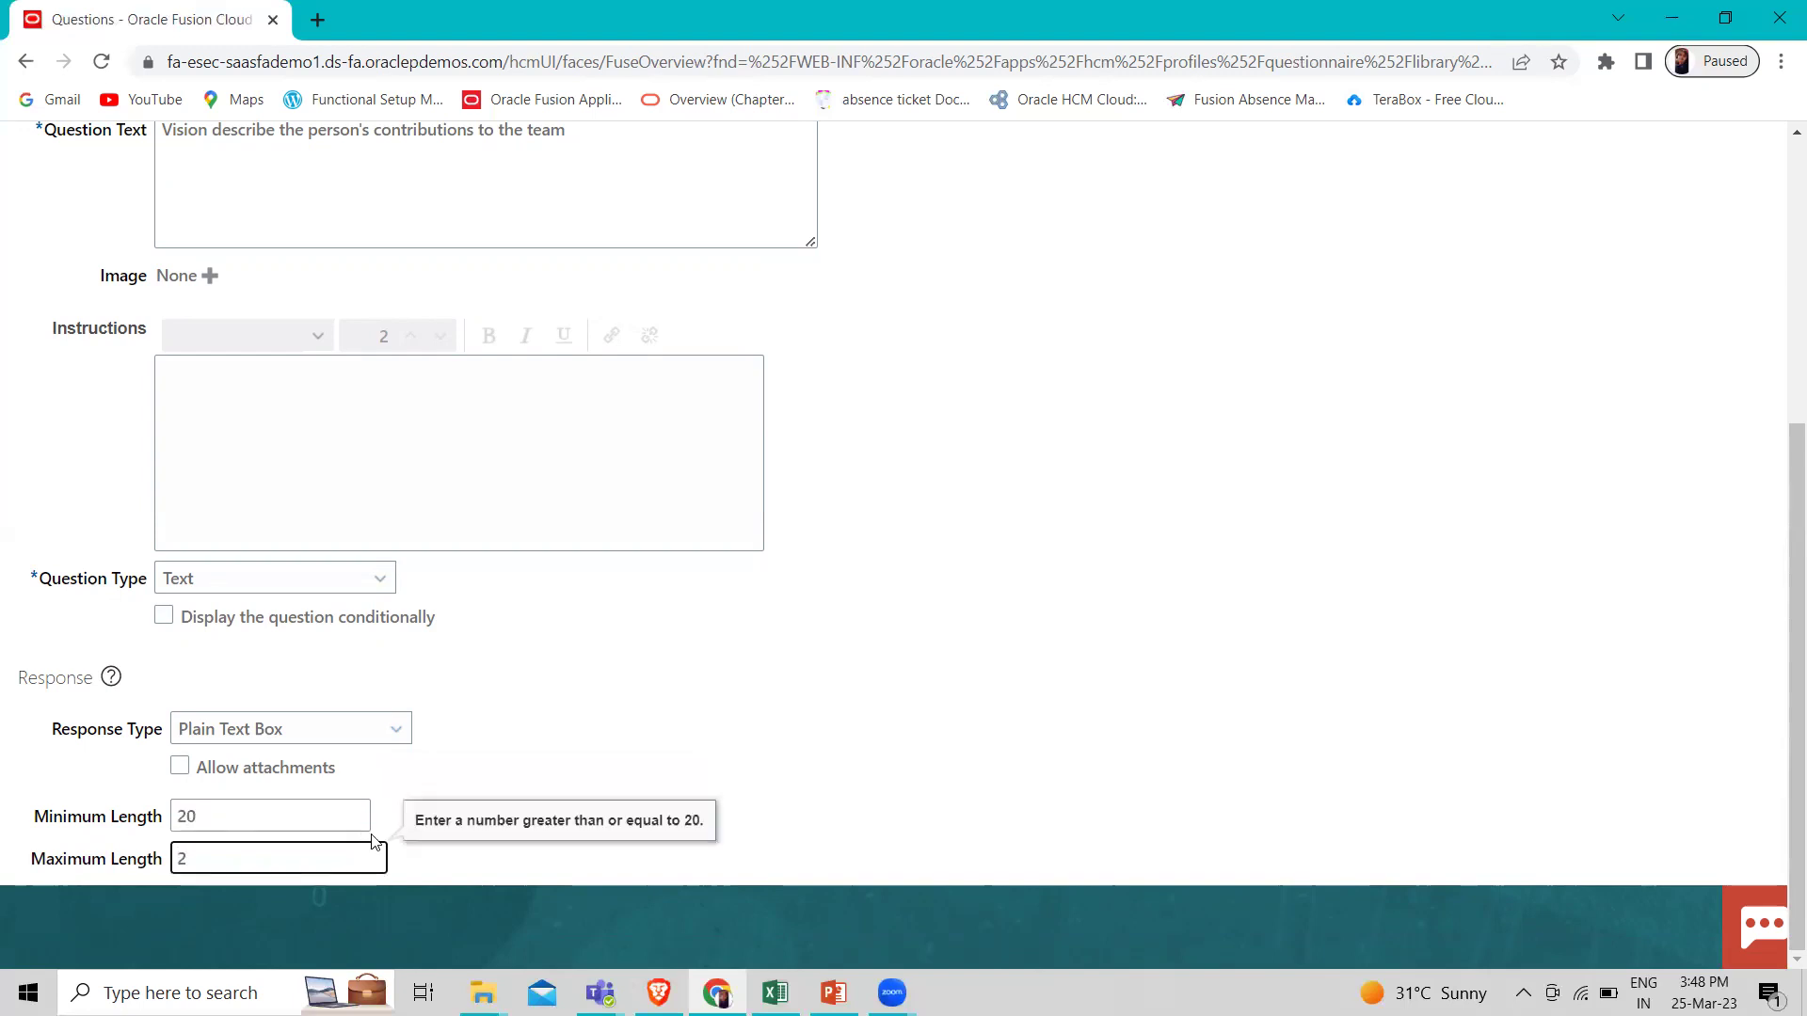
{"action": "type", "text": "000"}
{"action": "left_click", "coordinate": [1165, 699]}
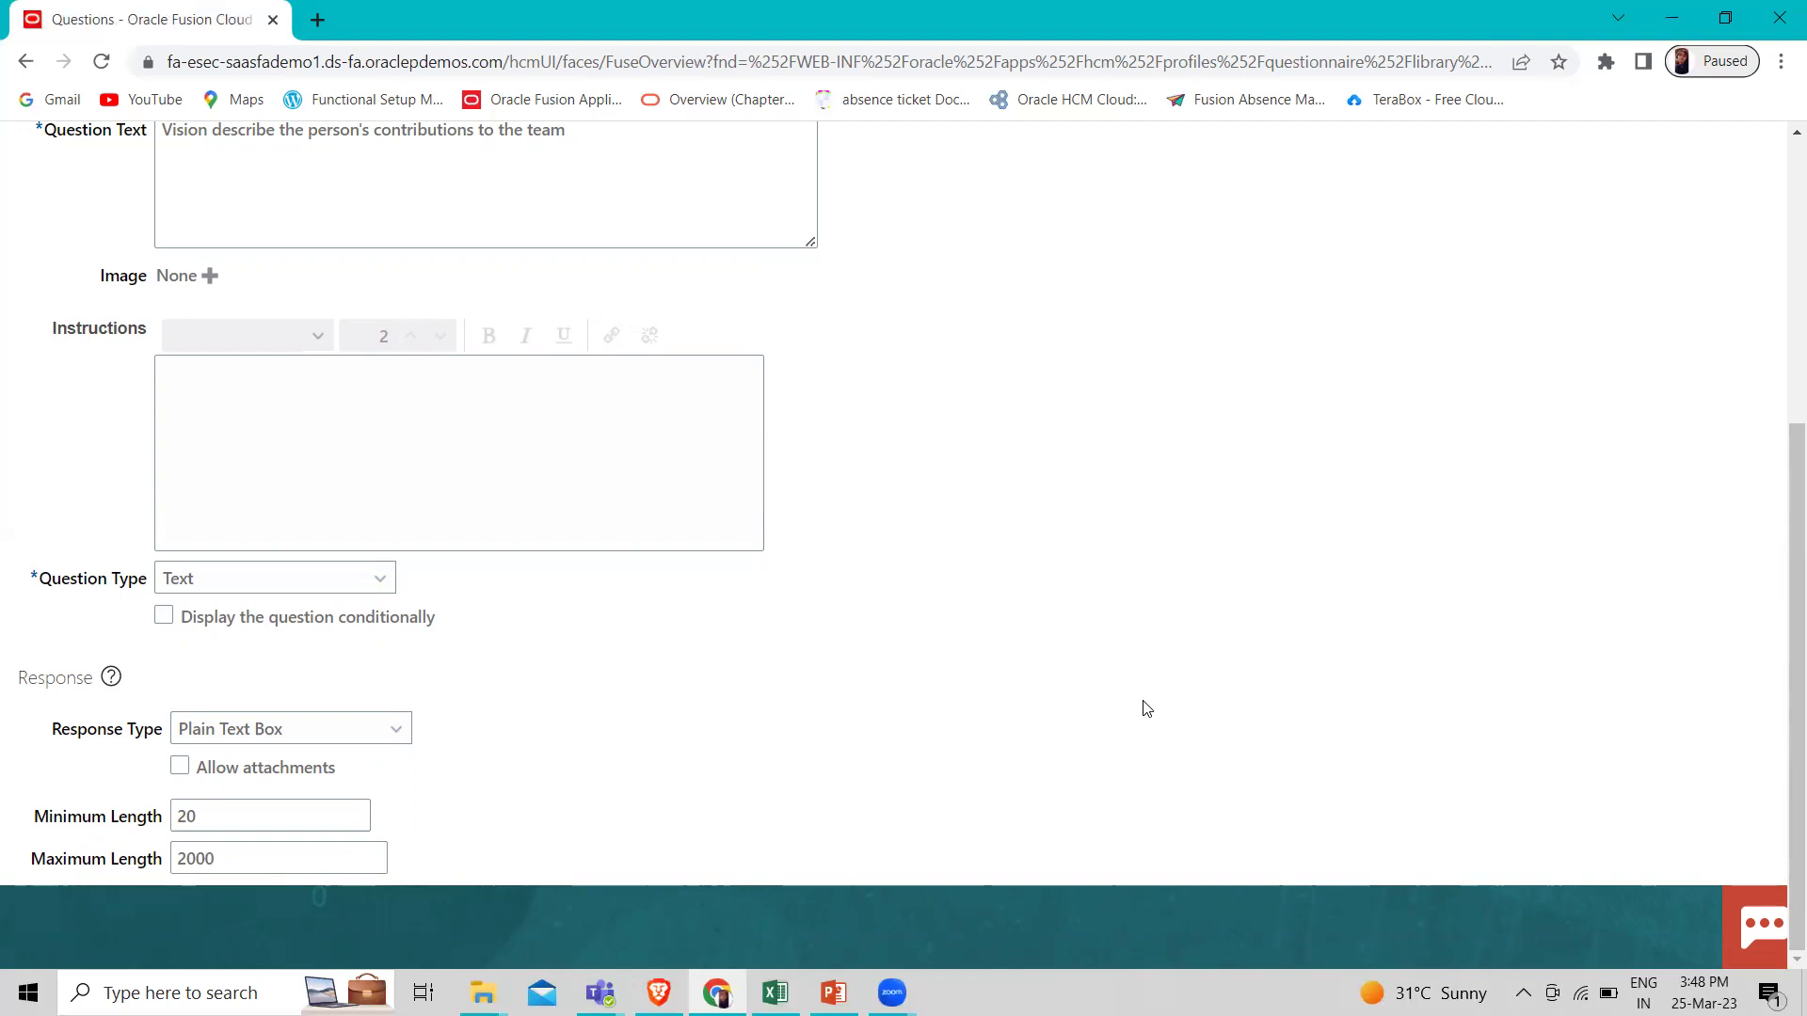
Save and close the new question, and go back from the Questions page
{"action": "scroll", "coordinate": [1146, 701], "scroll_direction": "up", "scroll_amount": 4}
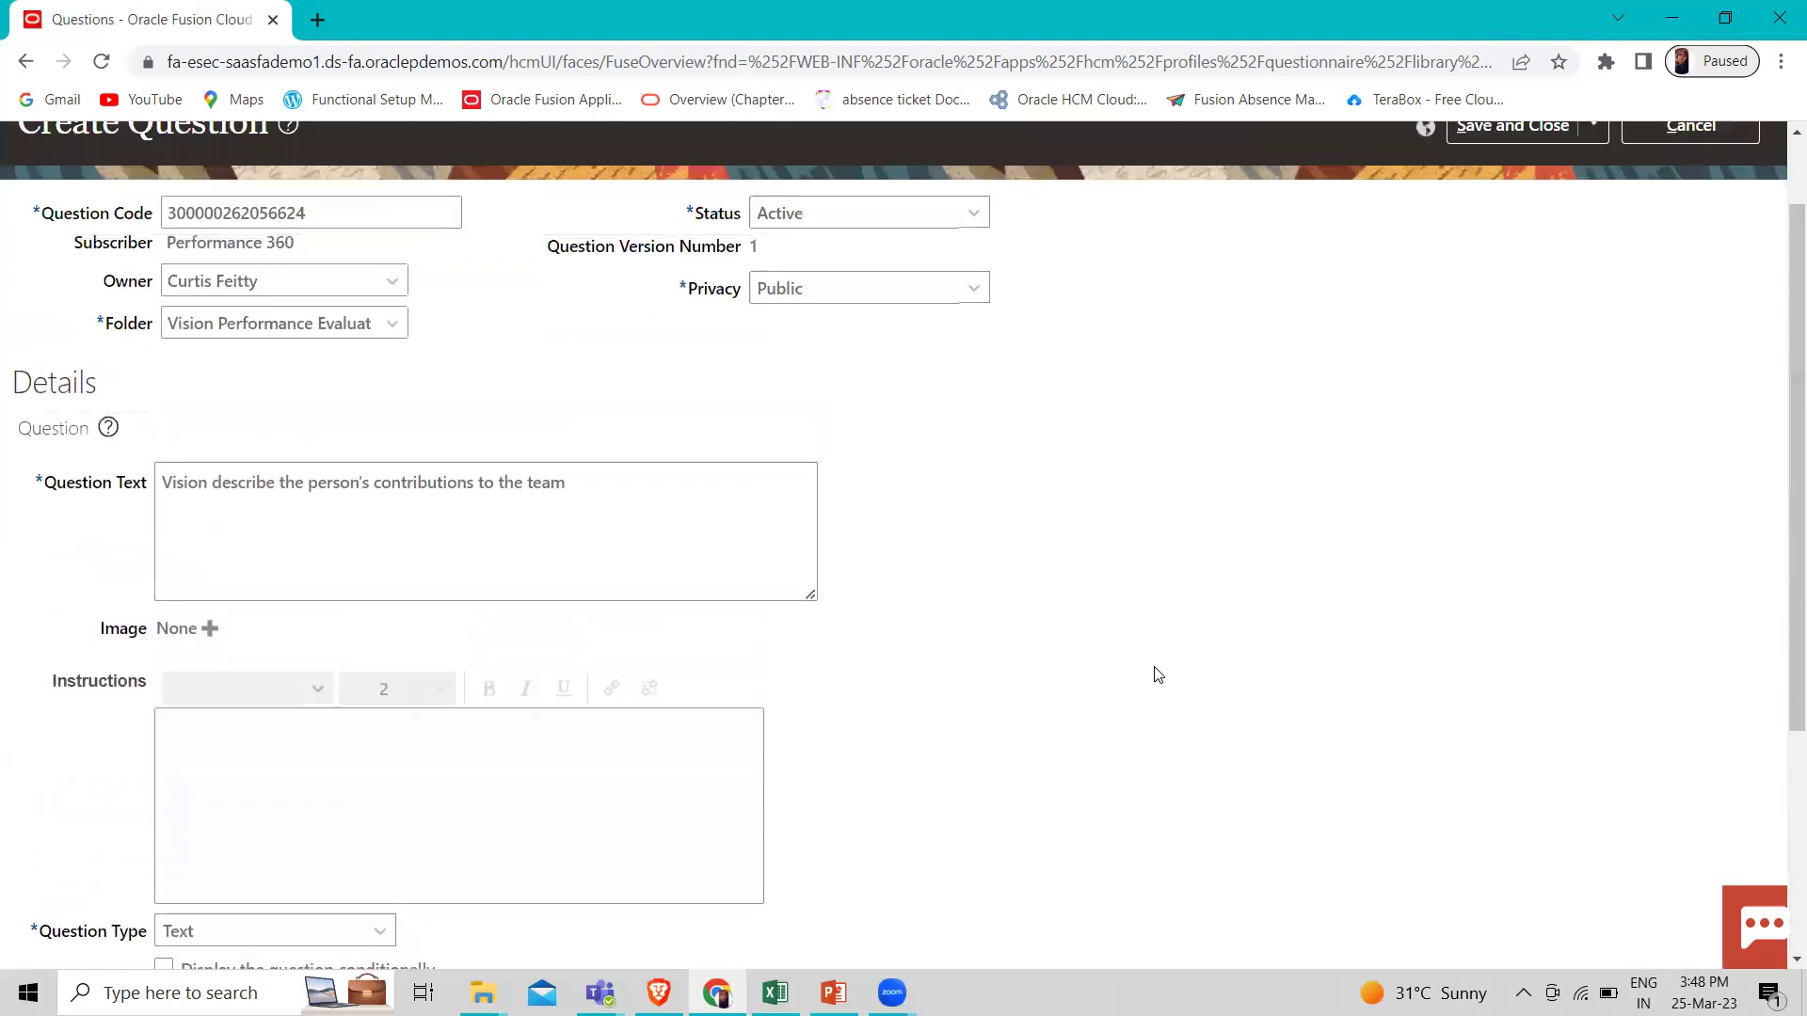
{"action": "left_click", "coordinate": [1527, 127]}
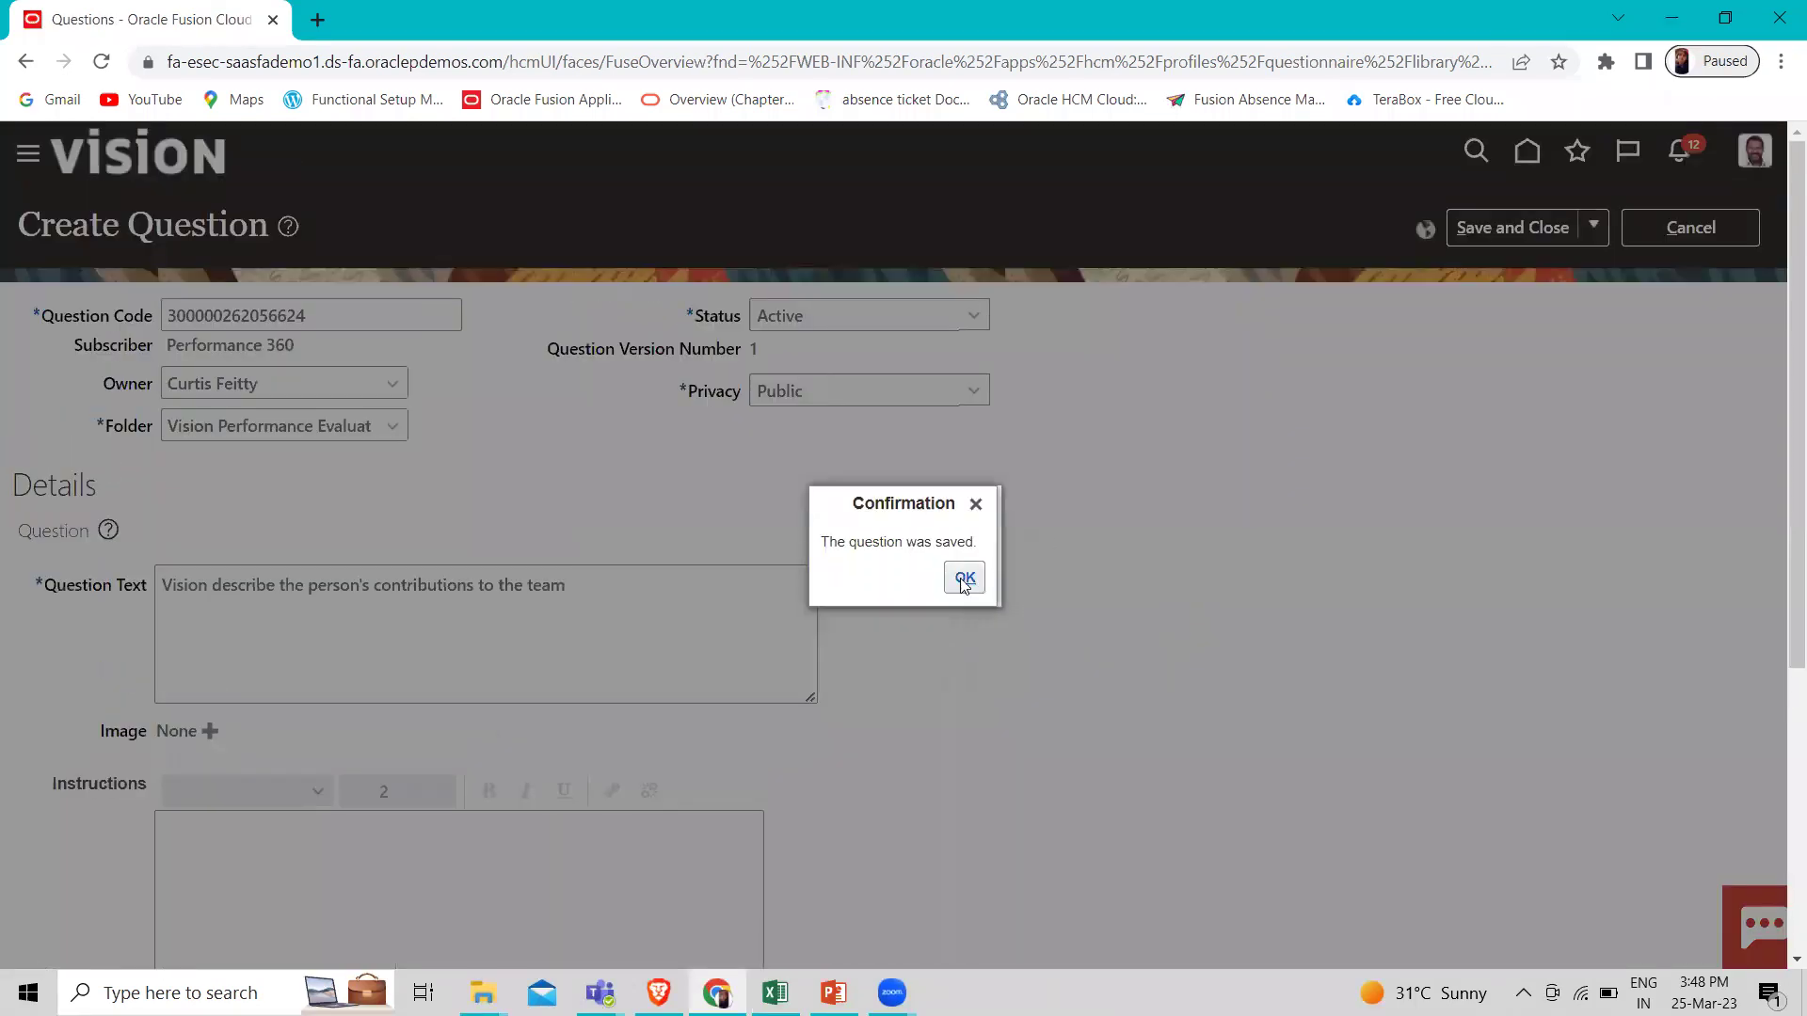
{"action": "left_click", "coordinate": [963, 579]}
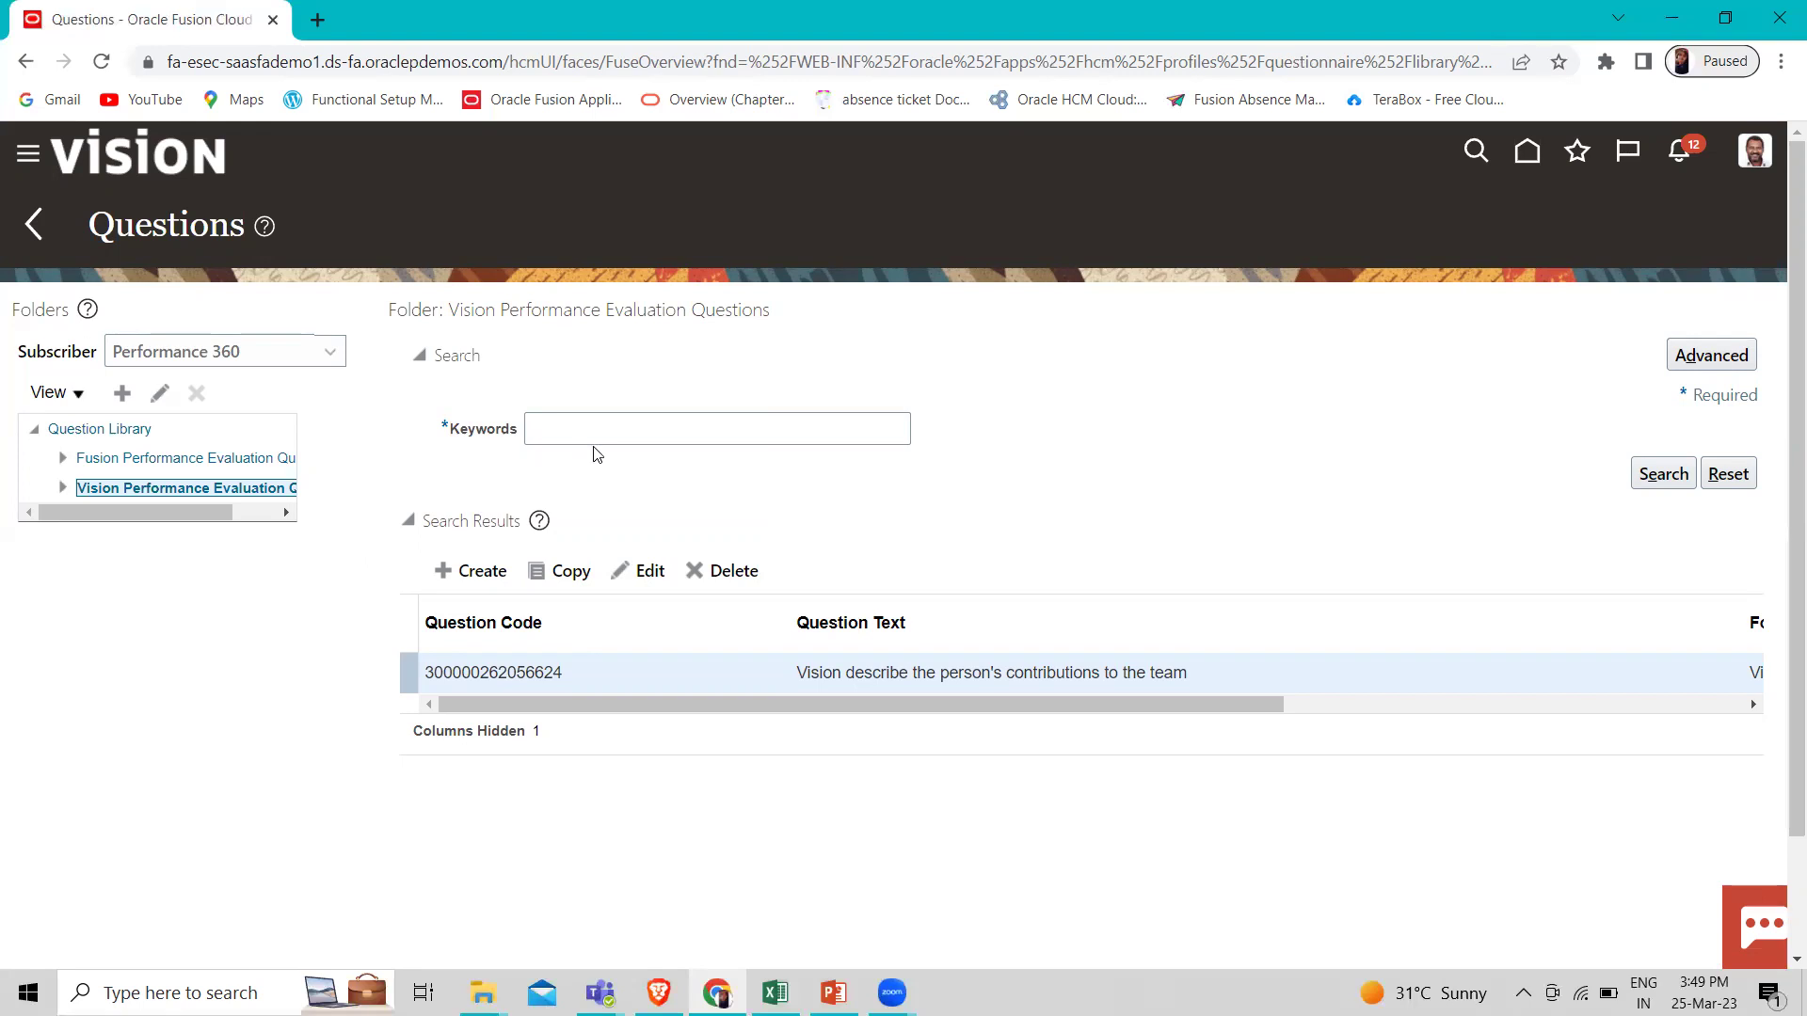
{"action": "left_click", "coordinate": [33, 229]}
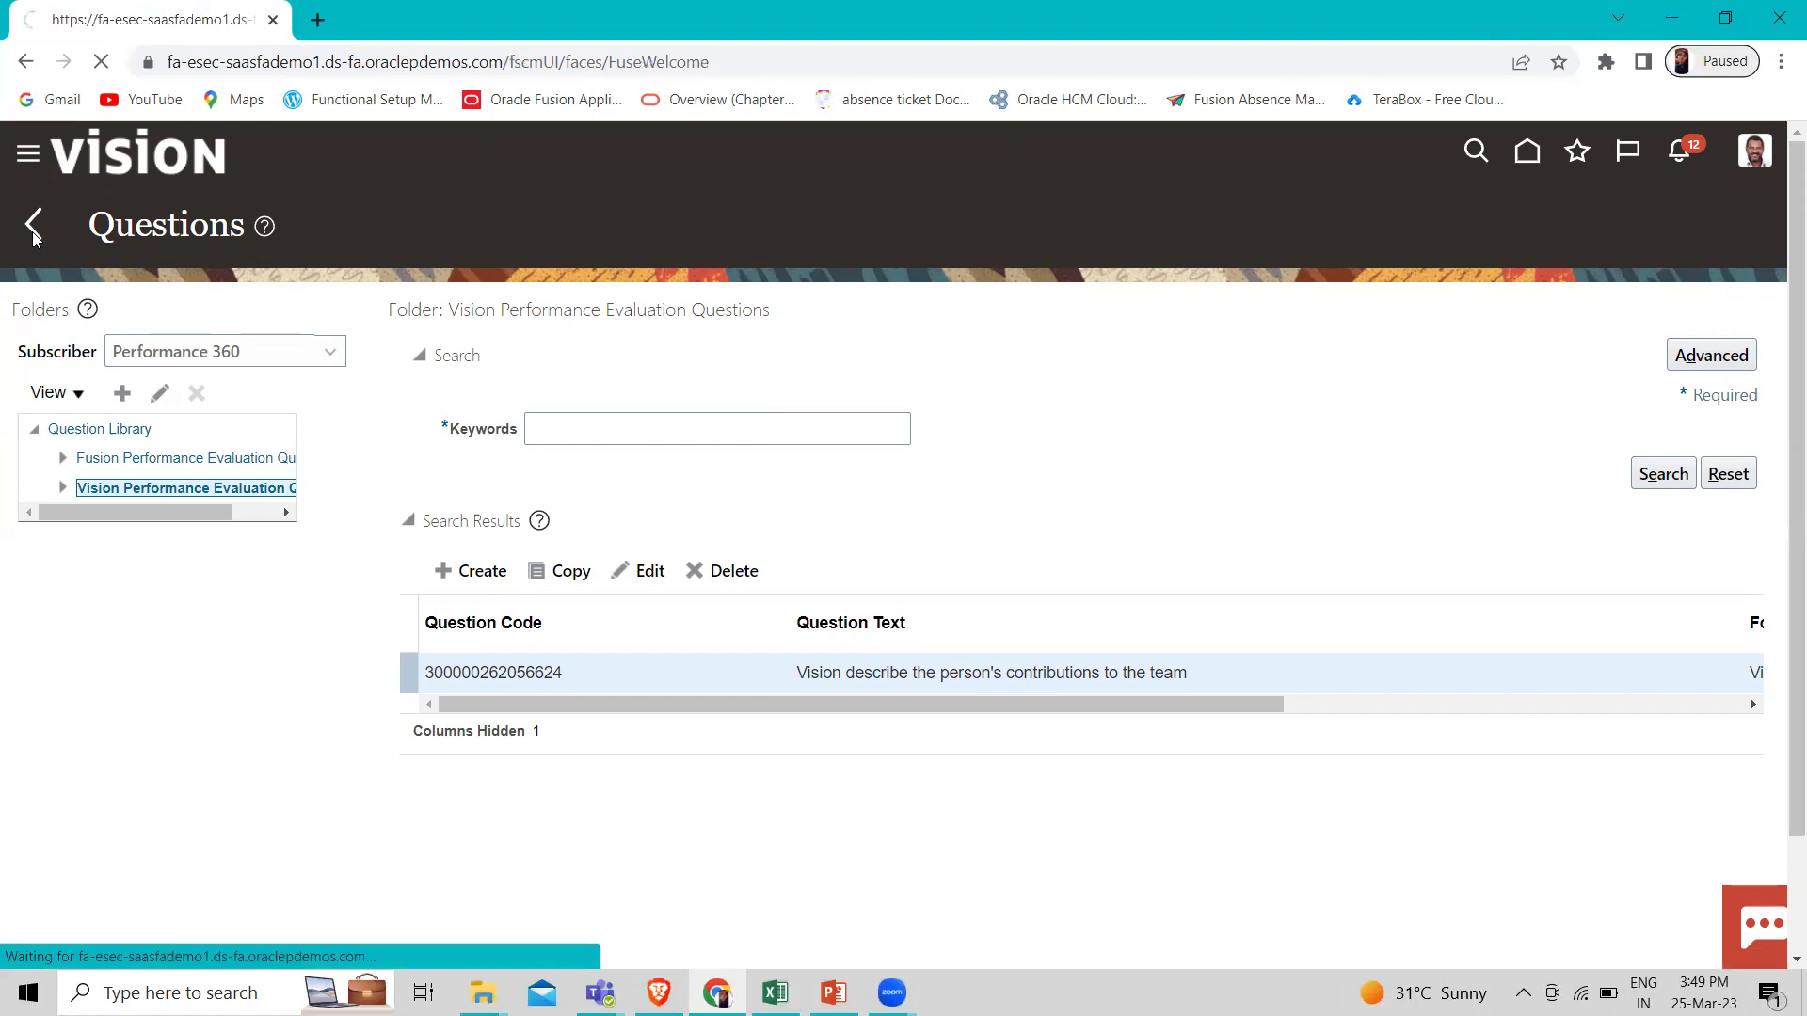